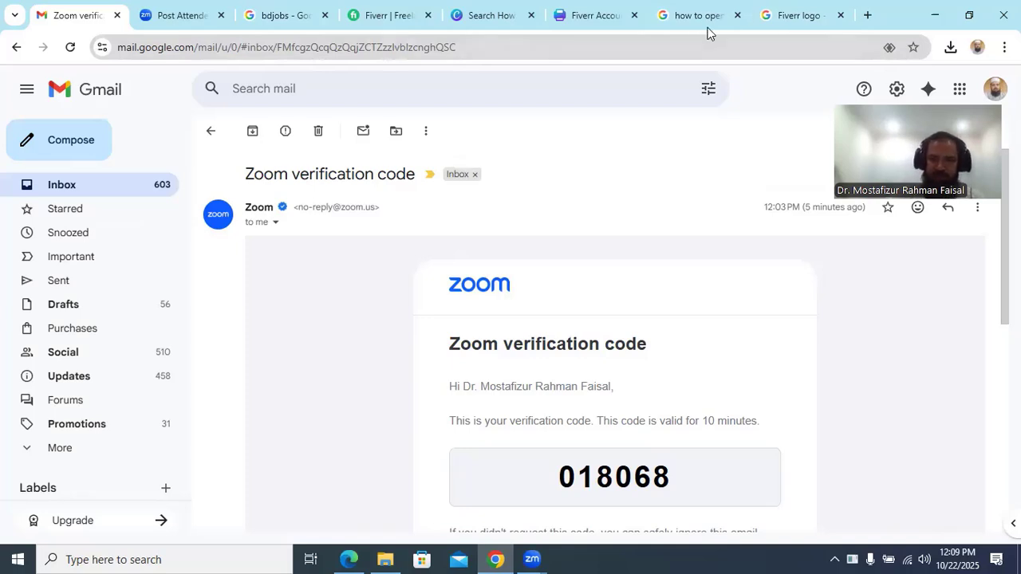
Step: Bring the Fiverr logo search tab forward in Chrome and open File Explorer on Downloads
{"action": "left_click", "coordinate": [770, 26]}
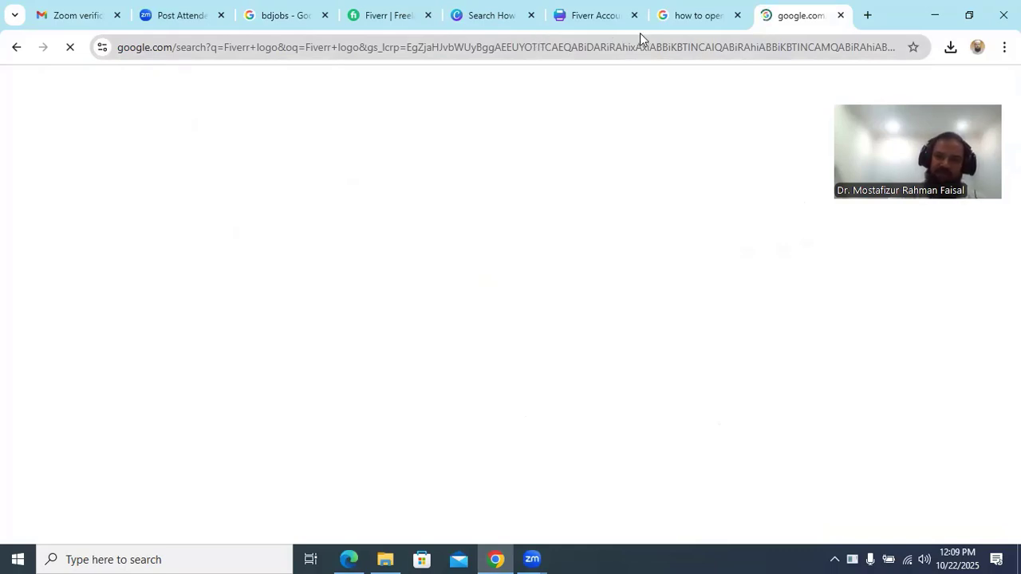
{"action": "left_click", "coordinate": [383, 559]}
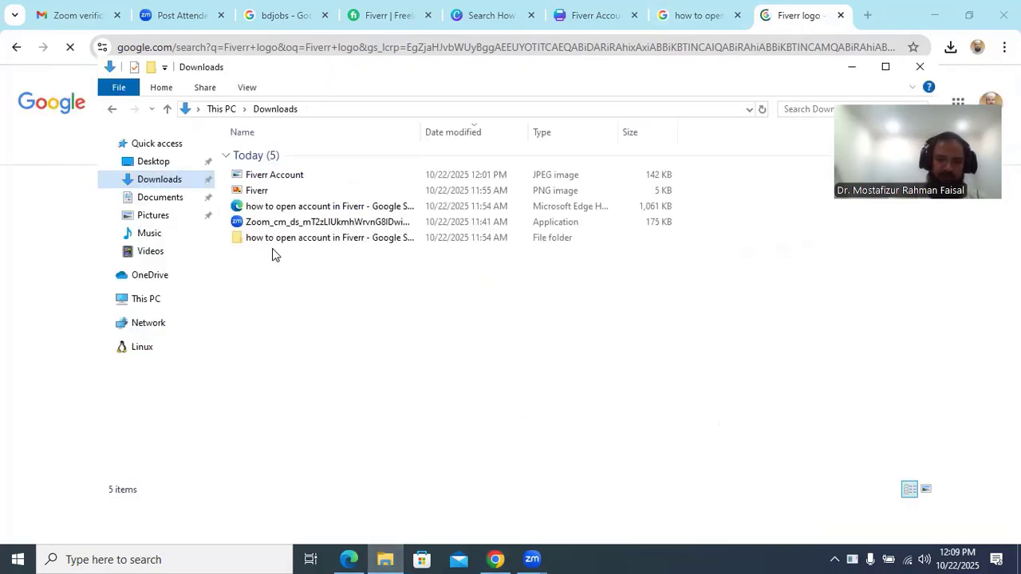
Step: Open the blank Fiverr Acc document from E: > Career > Manual > Freelancing in Word
{"action": "left_click", "coordinate": [265, 176]}
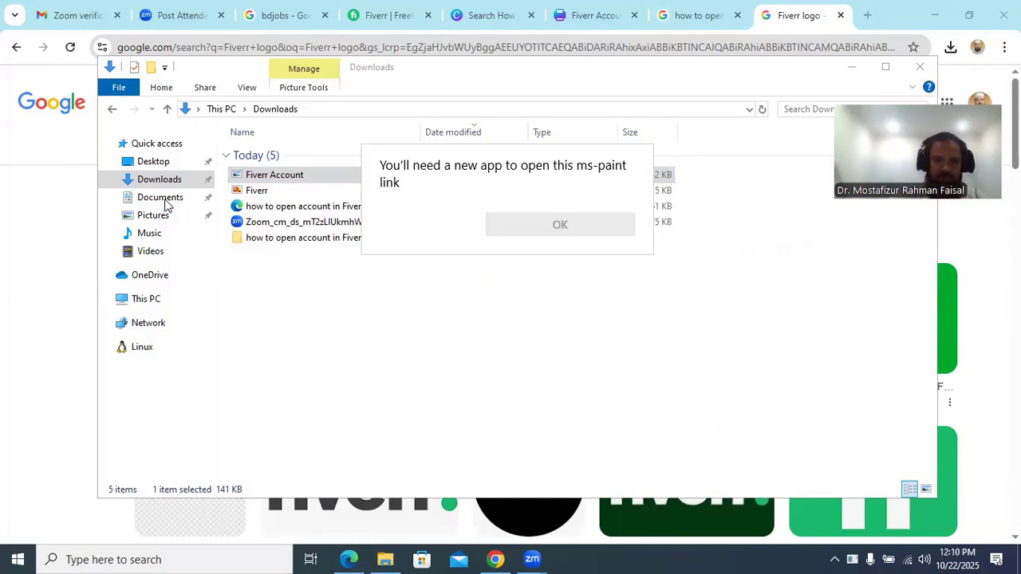
{"action": "left_click", "coordinate": [141, 303]}
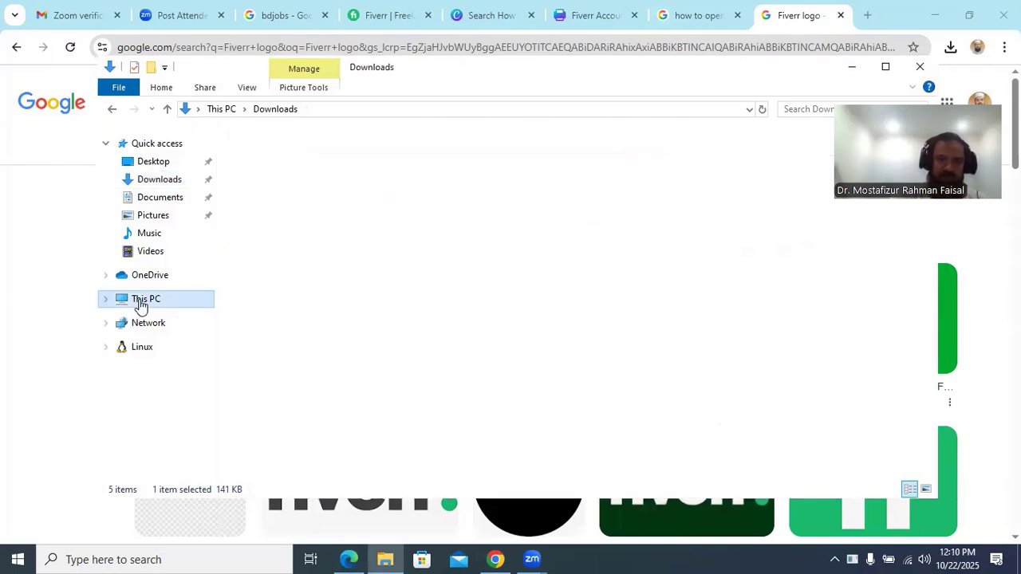
{"action": "double_click", "coordinate": [656, 312]}
{"action": "double_click", "coordinate": [262, 177]}
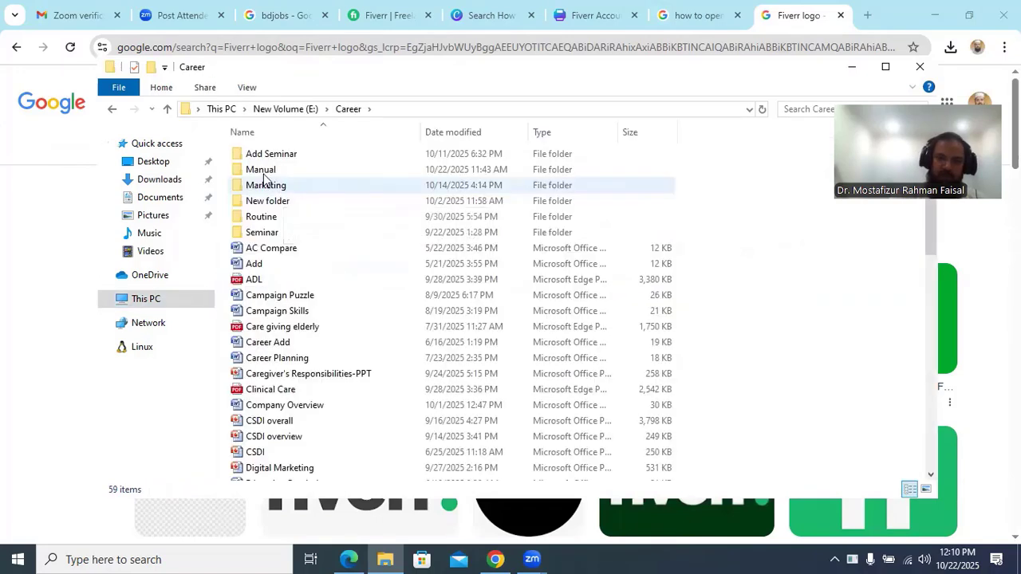
{"action": "double_click", "coordinate": [259, 173]}
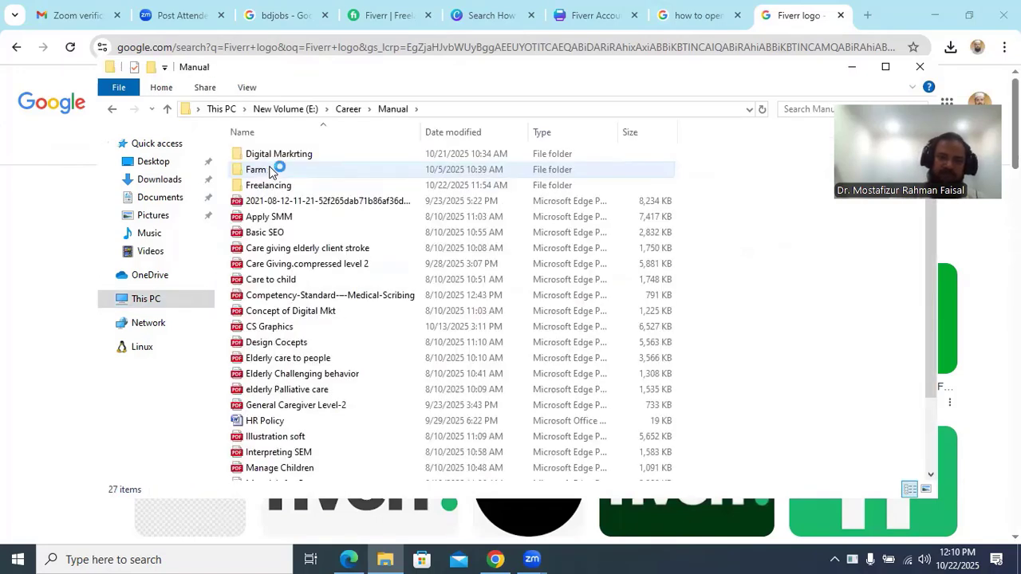
{"action": "double_click", "coordinate": [268, 184]}
{"action": "double_click", "coordinate": [269, 159]}
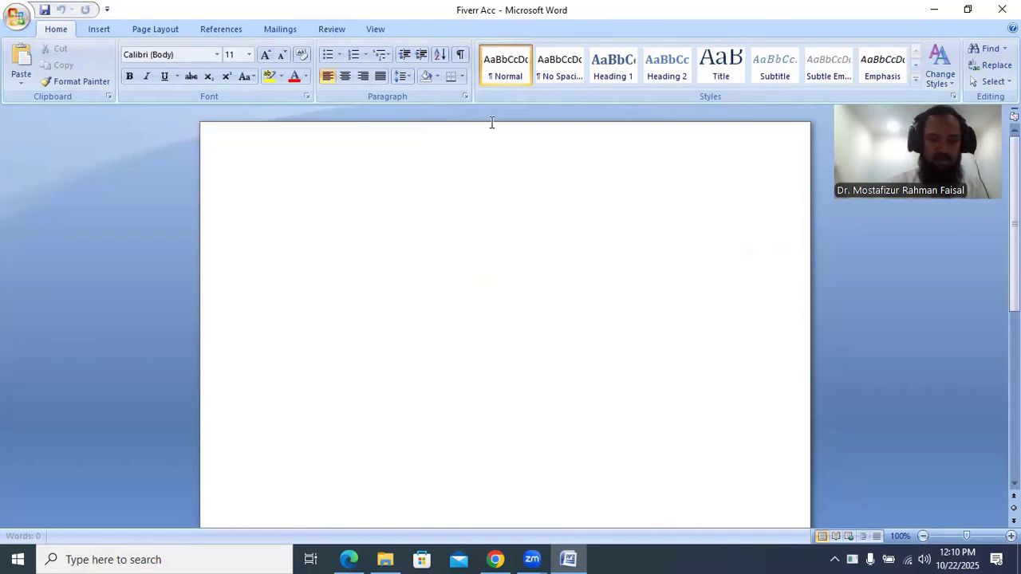
Step: Type the 18 pt title 'Fiverr Account' with a new line below, then return to Chrome
{"action": "type", "text": "Fiverr Account"}
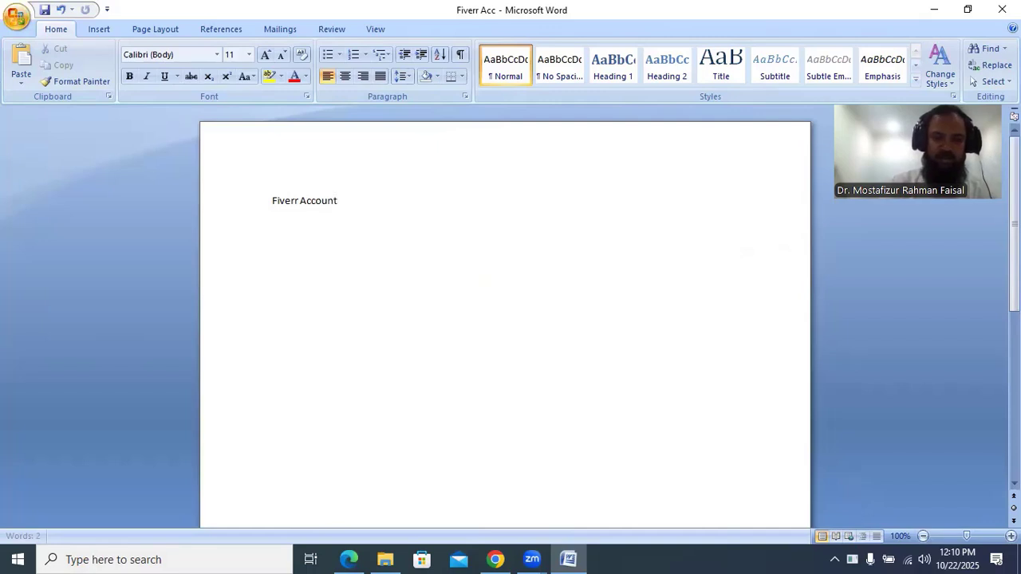
{"action": "triple_click", "coordinate": [381, 200]}
{"action": "left_click", "coordinate": [250, 55]}
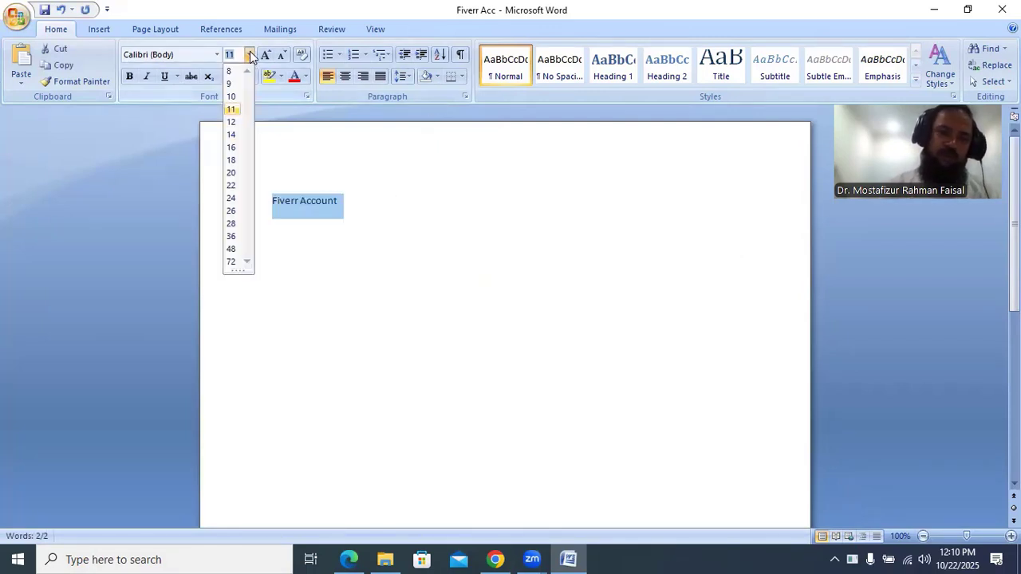
{"action": "left_click", "coordinate": [231, 161]}
{"action": "left_click", "coordinate": [460, 207]}
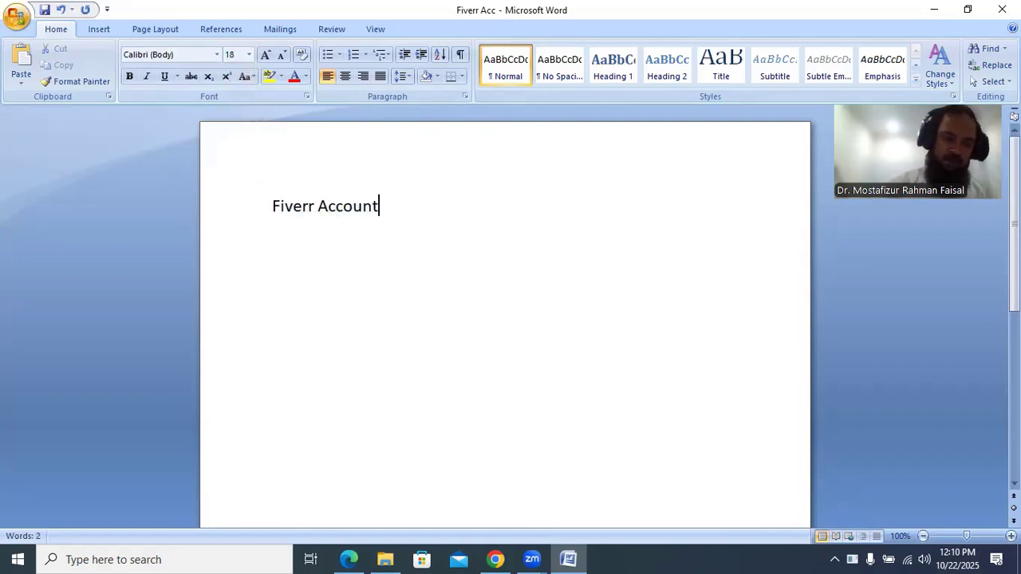
{"action": "key", "text": "Return"}
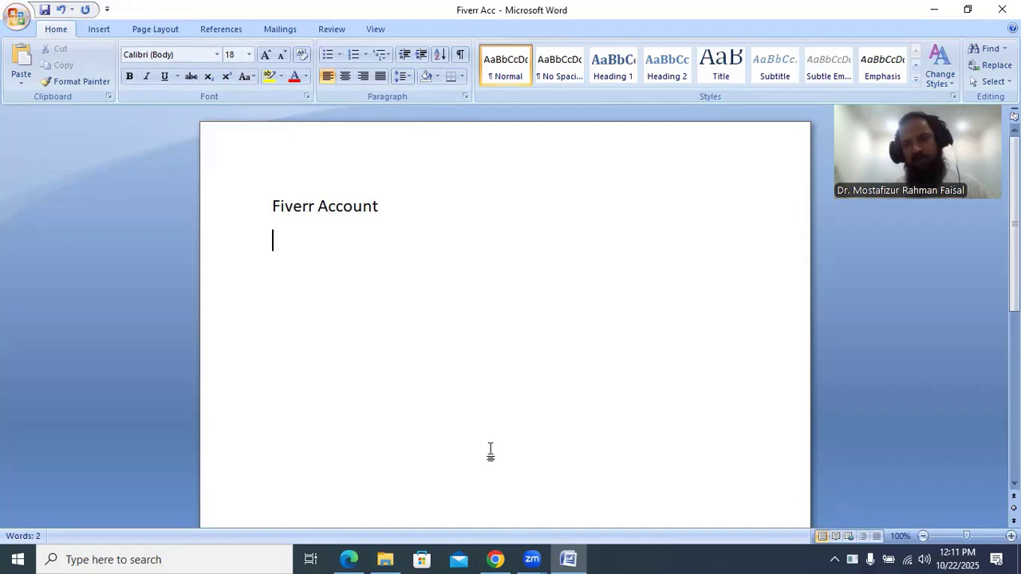
{"action": "left_click", "coordinate": [496, 559]}
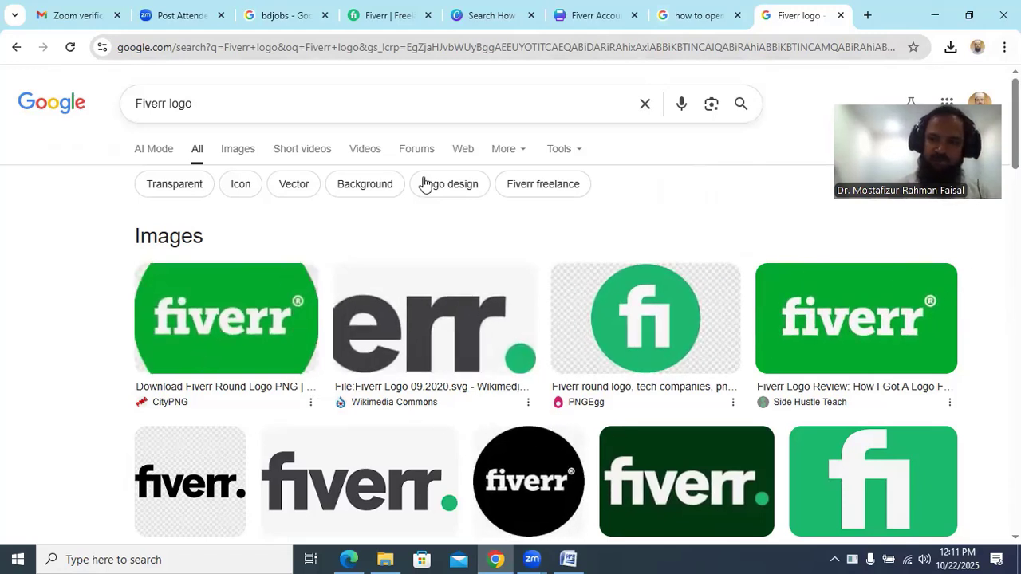
Step: Look through the how-to, Canva flyer and Canva template search tabs, then bring up File Explorer
{"action": "left_click", "coordinate": [660, 28]}
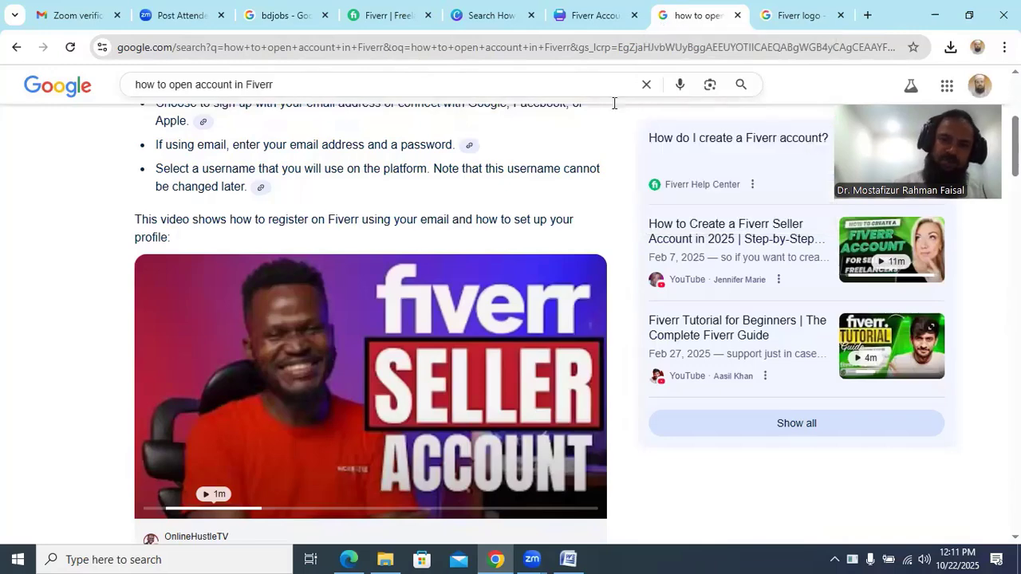
{"action": "scroll", "coordinate": [471, 176], "scroll_direction": "up", "scroll_amount": 3}
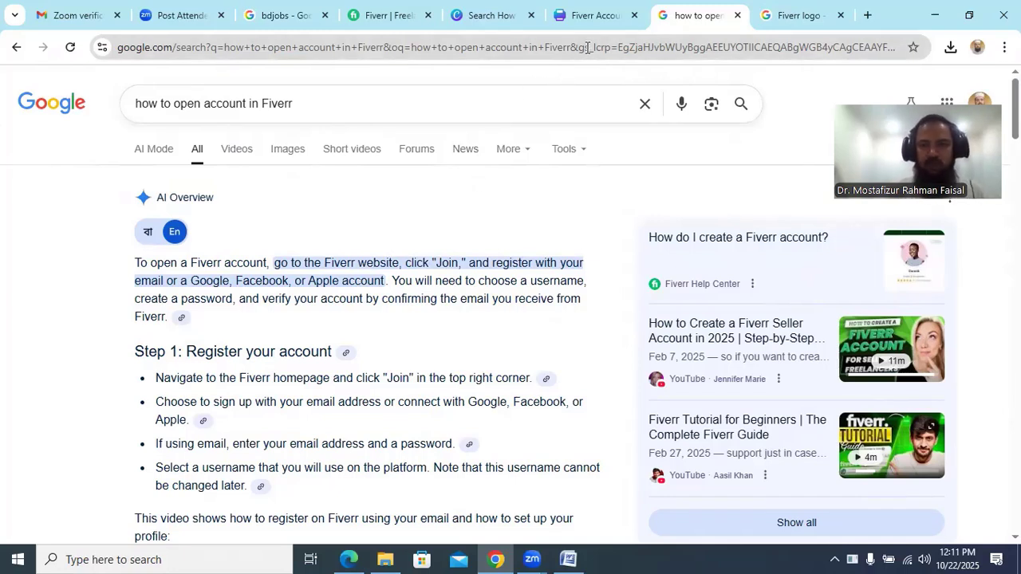
{"action": "mouse_move", "coordinate": [600, 27]}
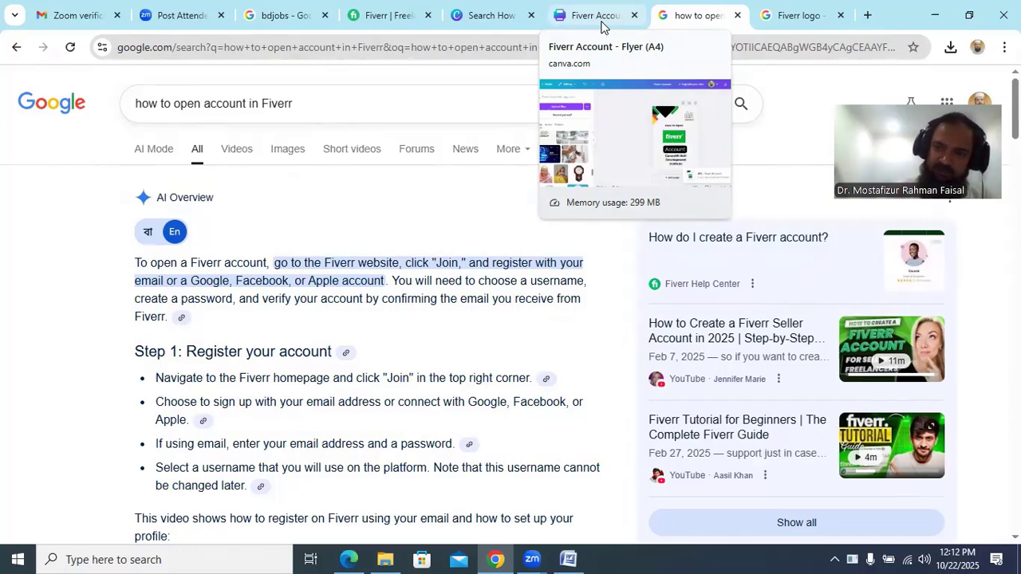
{"action": "left_click", "coordinate": [596, 16]}
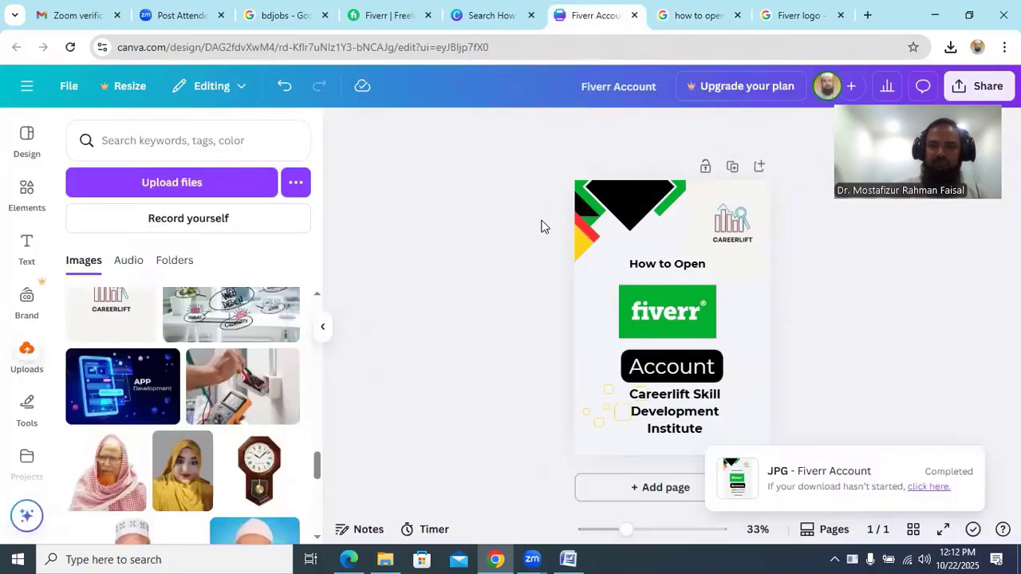
{"action": "left_click", "coordinate": [492, 16]}
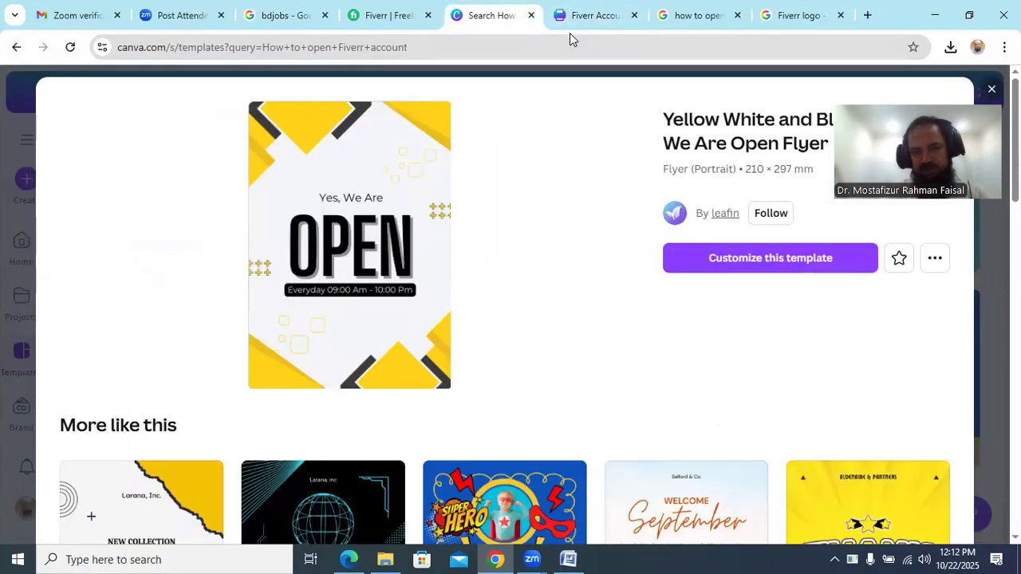
{"action": "left_click", "coordinate": [386, 559]}
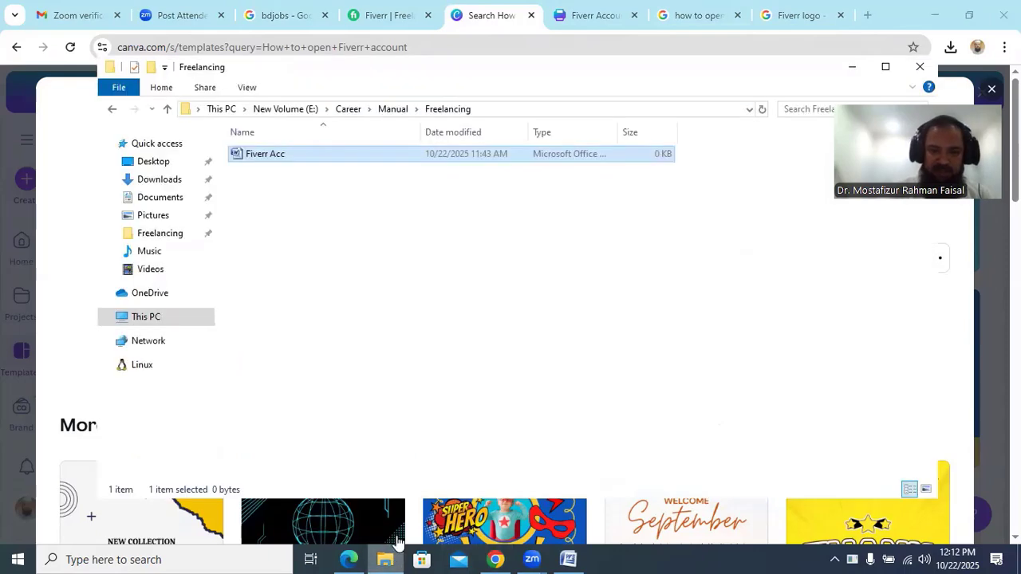
Step: Open the Fiverr PNG logo from Downloads with Microsoft Office Picture Manager
{"action": "left_click", "coordinate": [158, 179]}
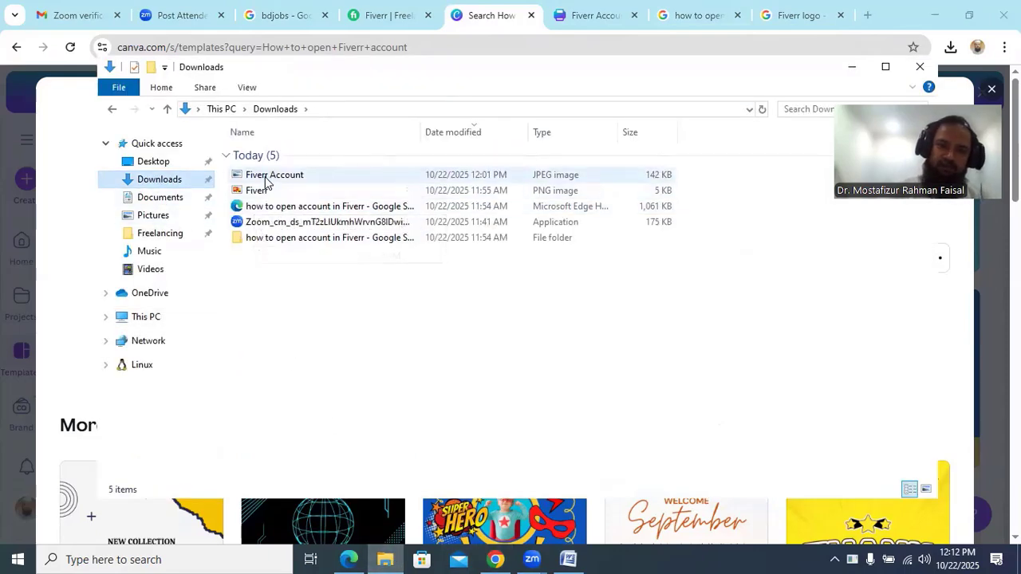
{"action": "left_click", "coordinate": [262, 193]}
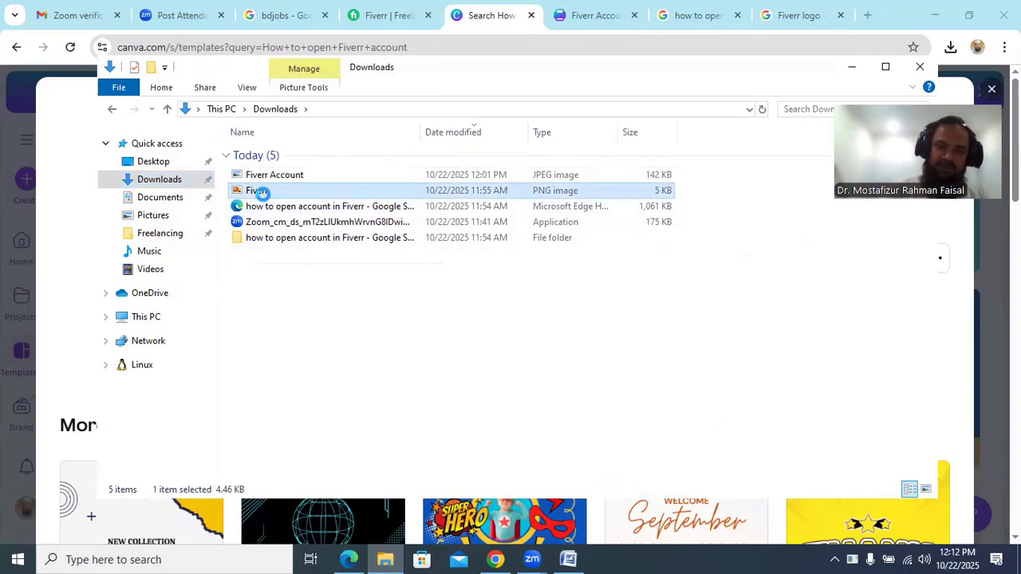
{"action": "right_click", "coordinate": [264, 195]}
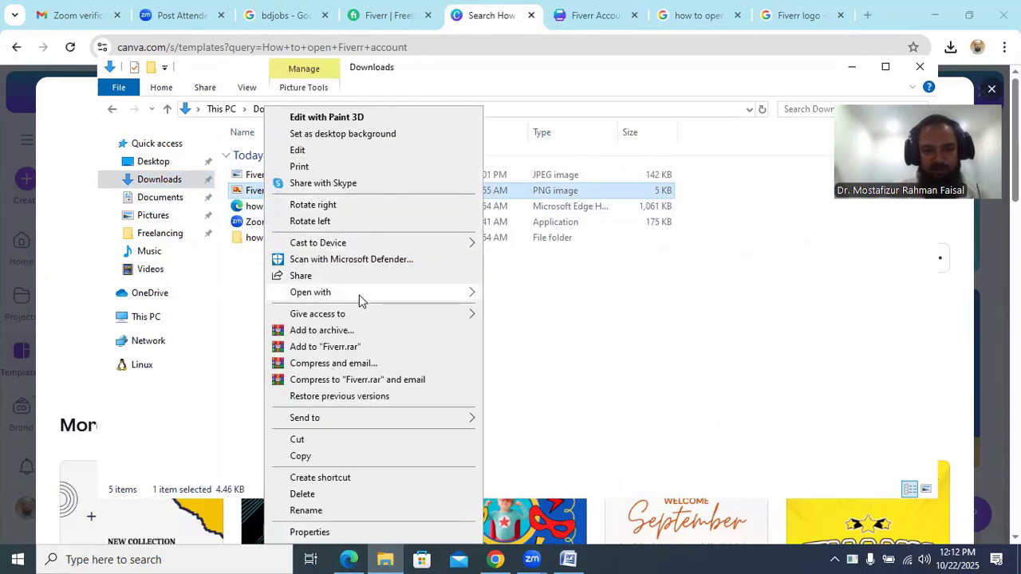
{"action": "mouse_move", "coordinate": [359, 301]}
{"action": "left_click", "coordinate": [538, 292]}
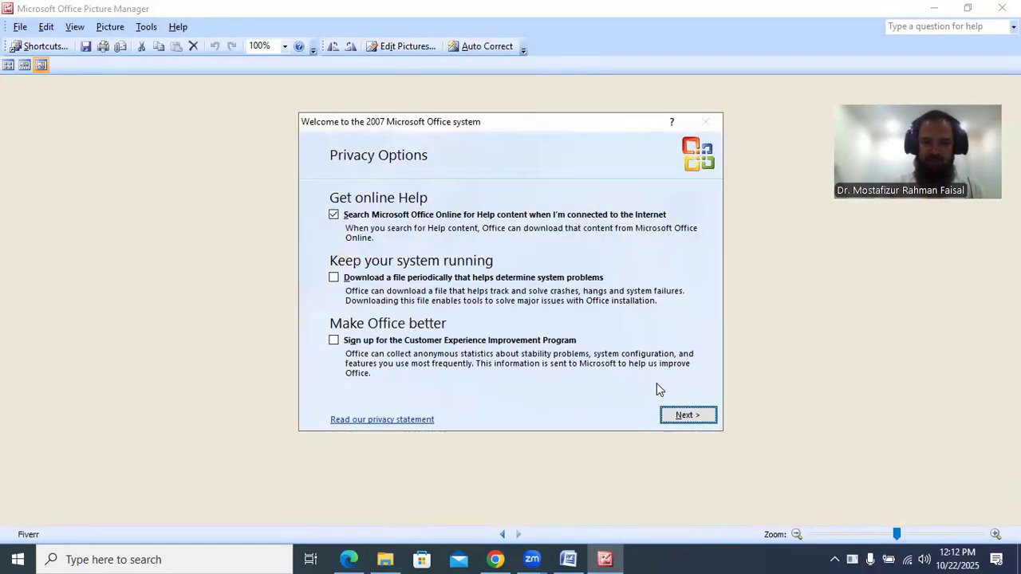
Step: Finish Picture Manager's first-run setup, declining Microsoft Update
{"action": "left_click", "coordinate": [679, 415]}
{"action": "left_click", "coordinate": [410, 300]}
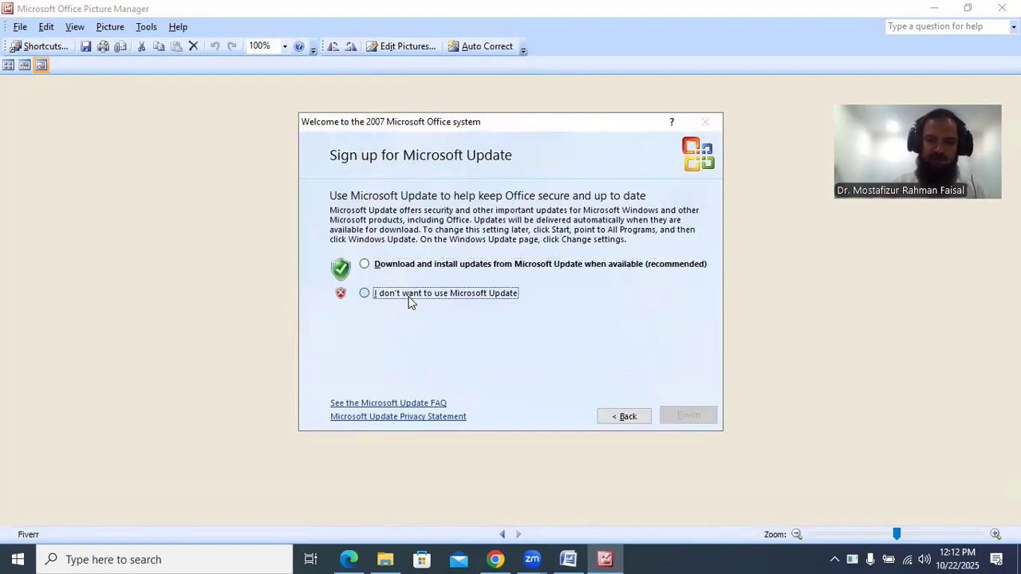
{"action": "left_click", "coordinate": [685, 417]}
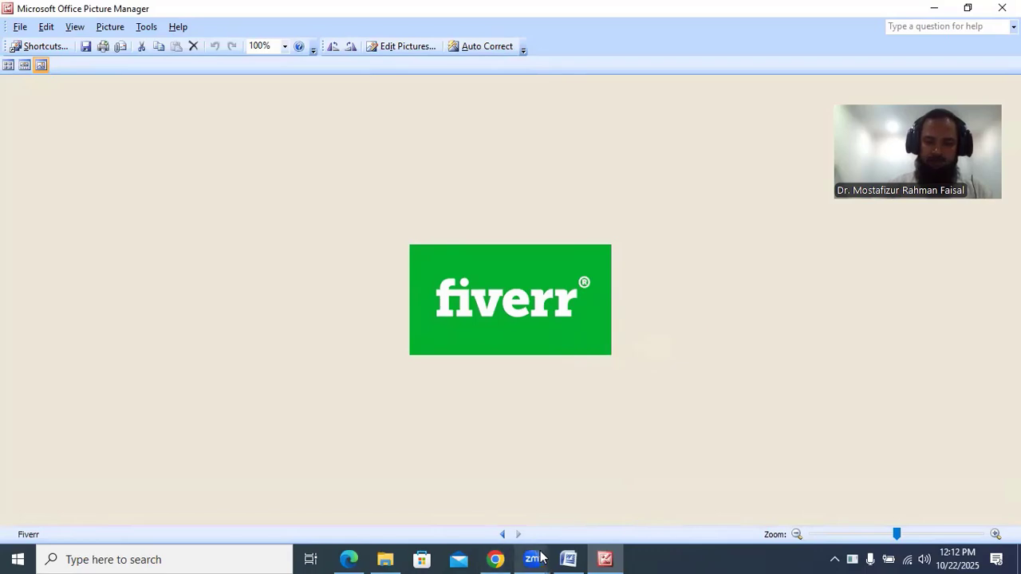
Step: Open the Fiverr Account flyer image in Picture Manager, then return to Chrome
{"action": "left_click", "coordinate": [386, 558]}
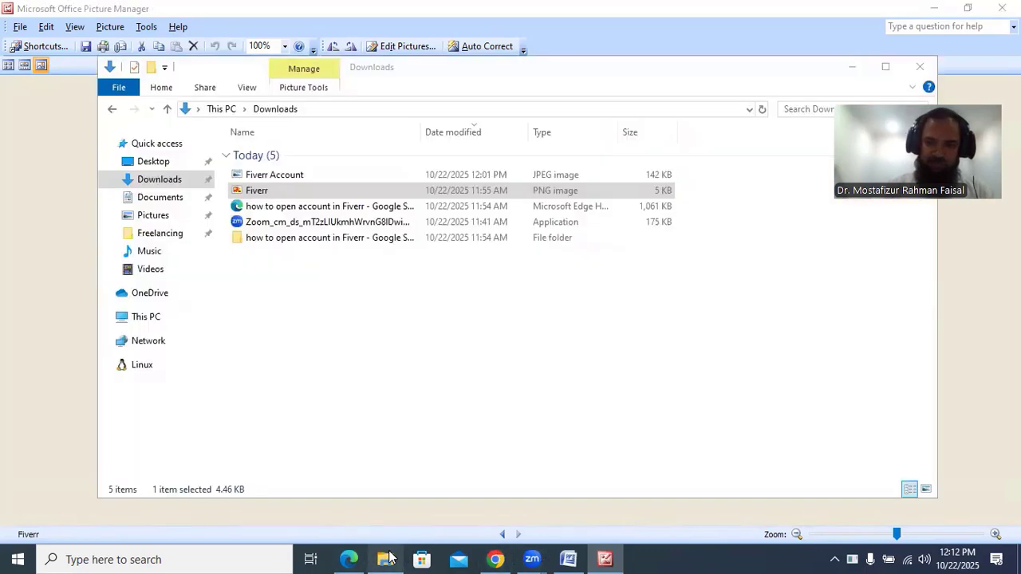
{"action": "left_click", "coordinate": [265, 177]}
{"action": "right_click", "coordinate": [266, 179]}
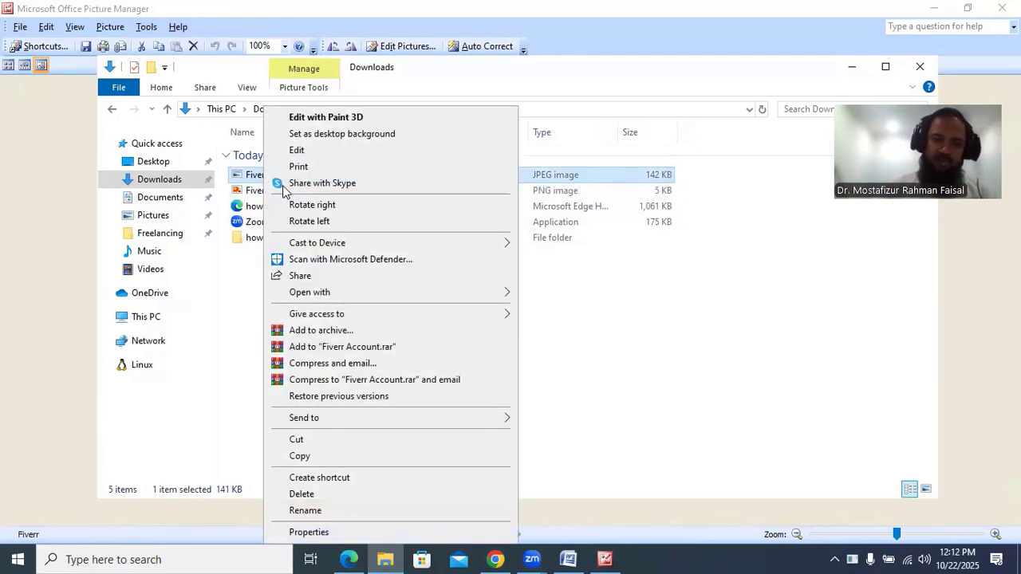
{"action": "mouse_move", "coordinate": [350, 292]}
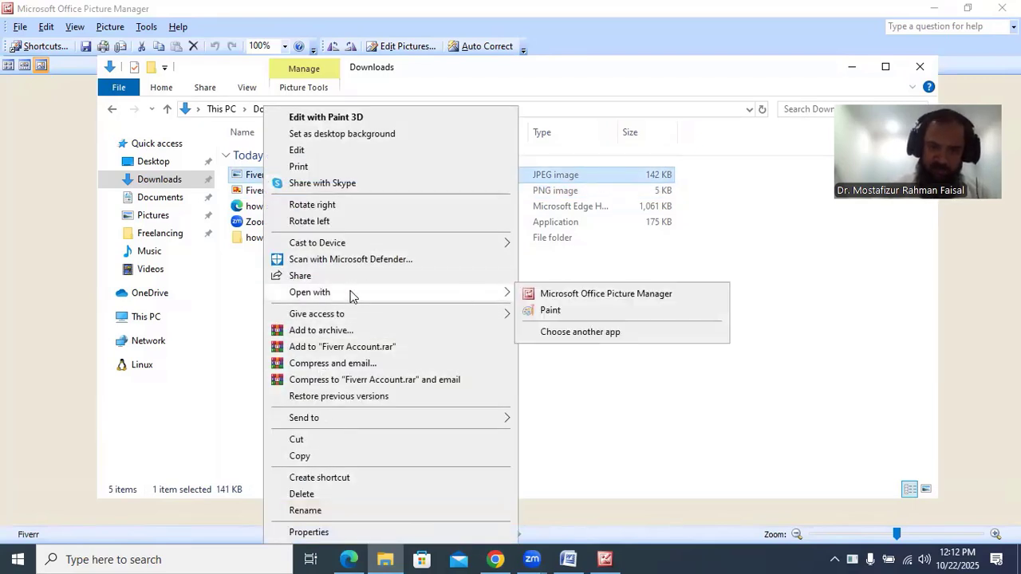
{"action": "left_click", "coordinate": [574, 295]}
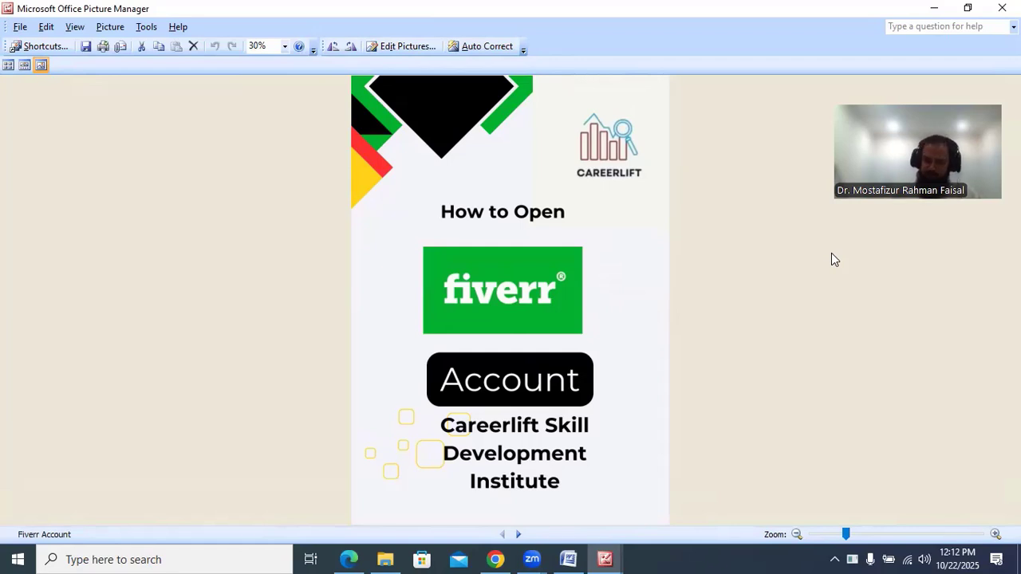
{"action": "left_click", "coordinate": [496, 559]}
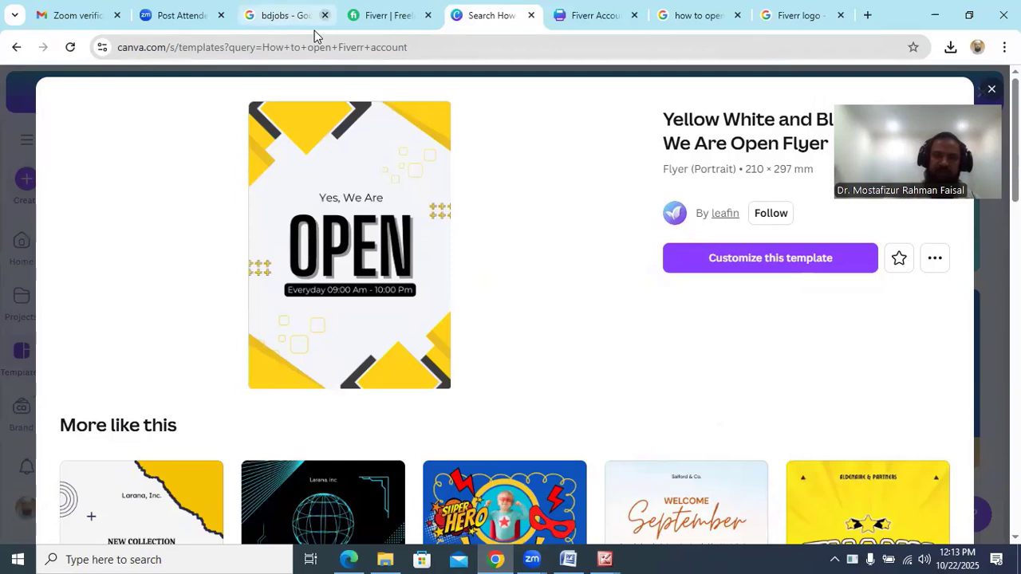
Step: Load fiverr.com in the Chrome tab
{"action": "left_click", "coordinate": [387, 16]}
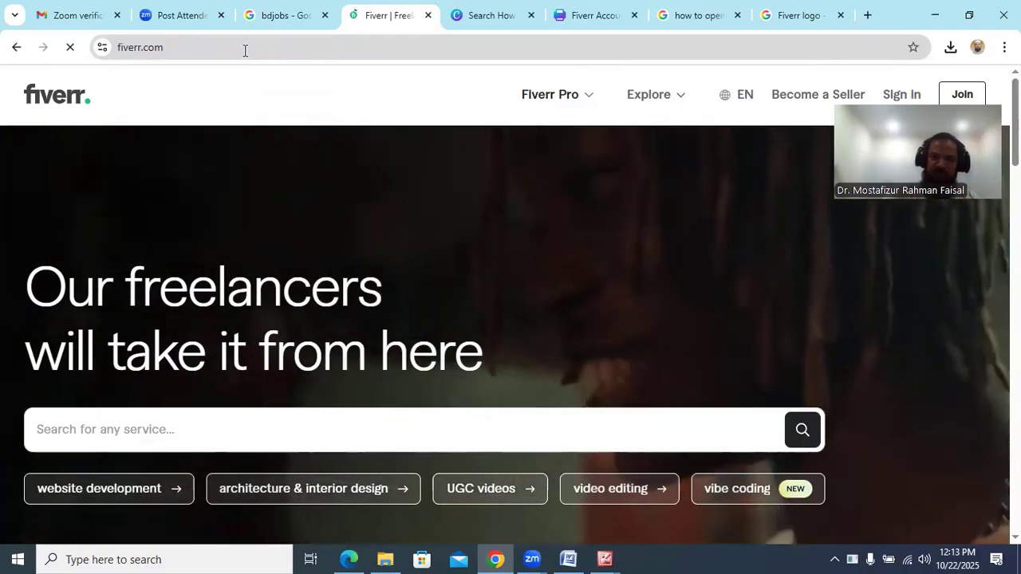
{"action": "left_click", "coordinate": [244, 50]}
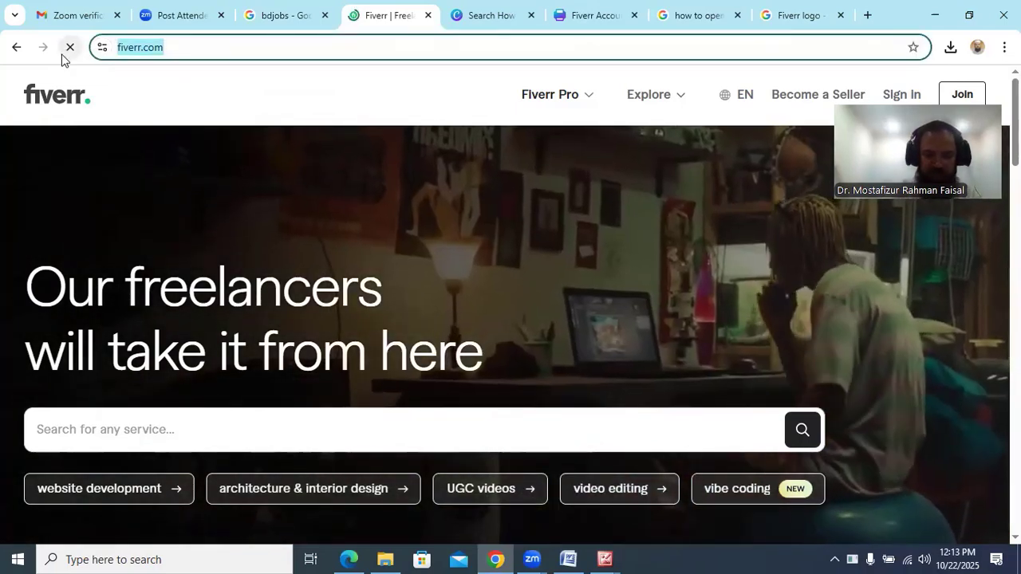
{"action": "type", "text": "fiverr"}
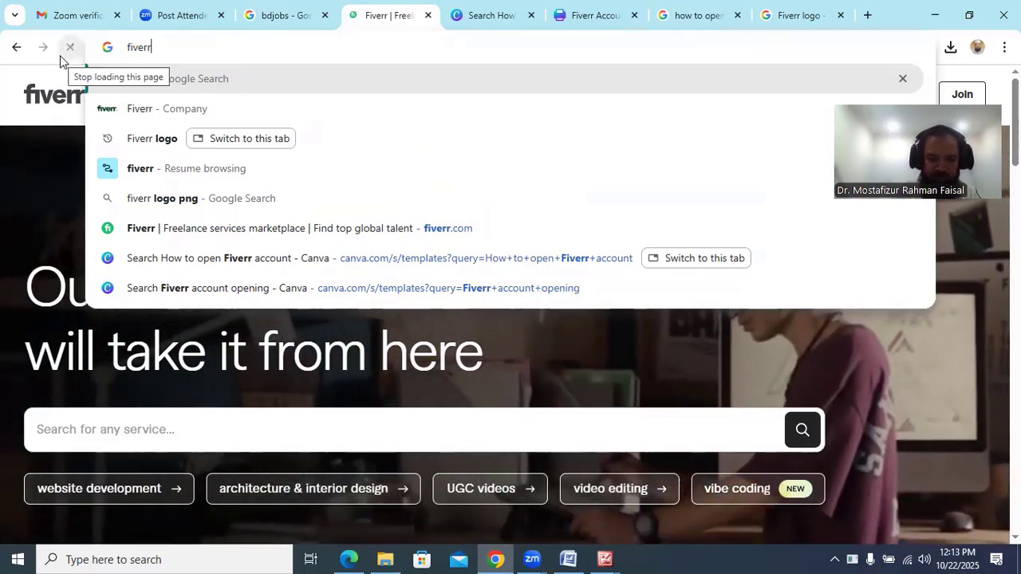
{"action": "type", "text": ".com"}
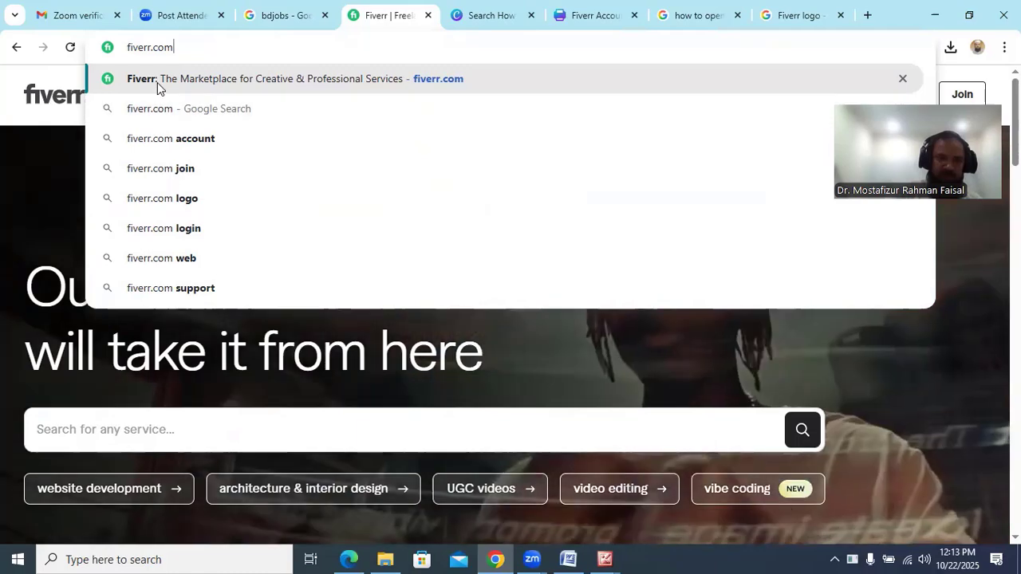
{"action": "left_click", "coordinate": [157, 81]}
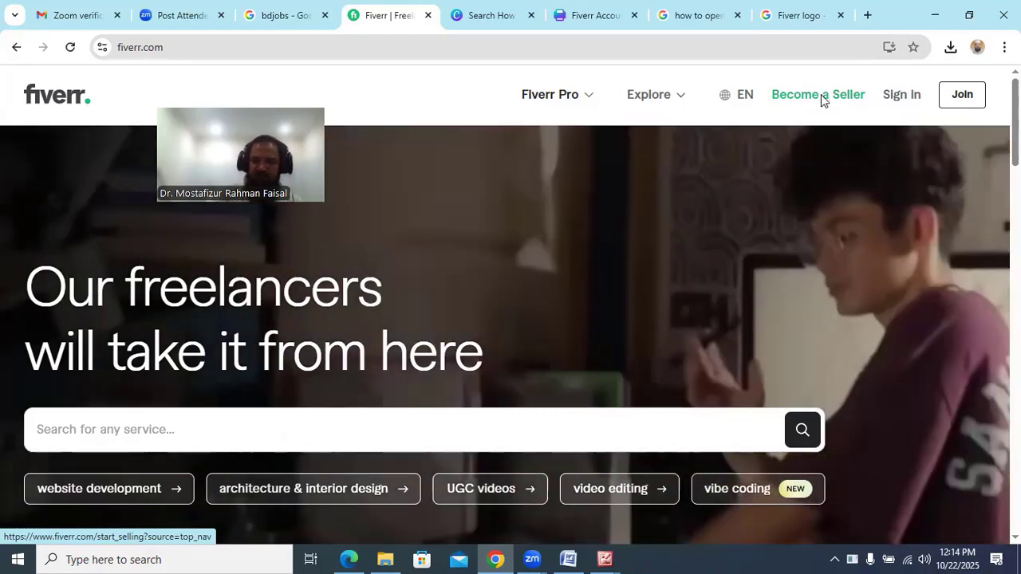
Step: Go to the Become a Seller page and start creating a new seller account
{"action": "left_click", "coordinate": [821, 96]}
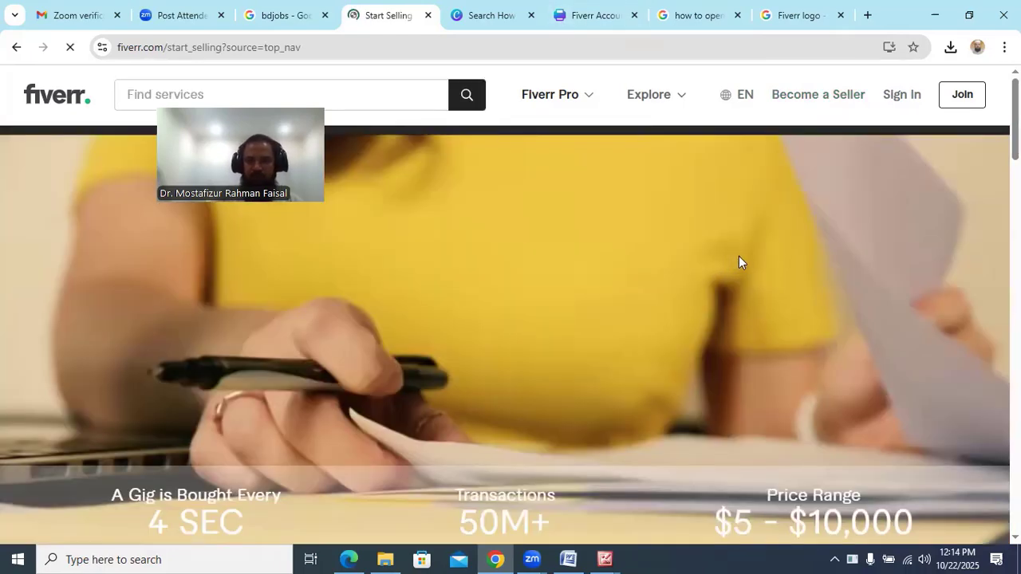
{"action": "scroll", "coordinate": [735, 275], "scroll_direction": "down", "scroll_amount": 1}
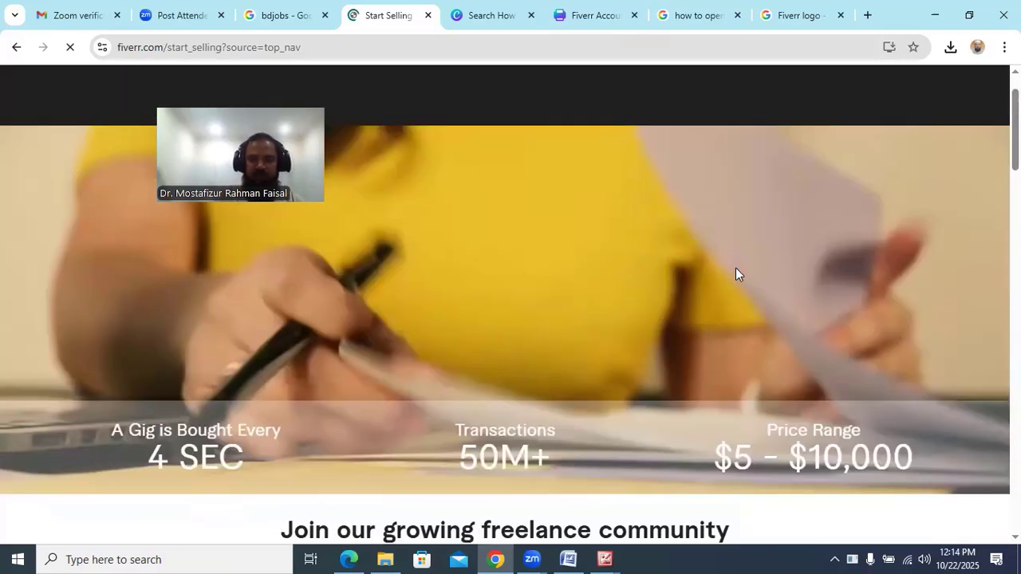
{"action": "scroll", "coordinate": [735, 268], "scroll_direction": "down", "scroll_amount": 2}
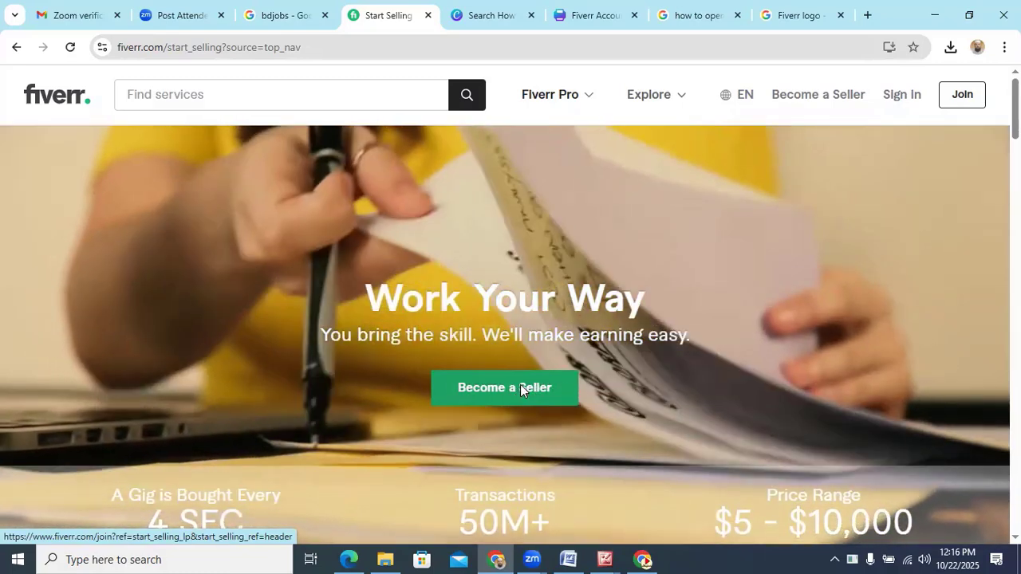
{"action": "left_click", "coordinate": [520, 389]}
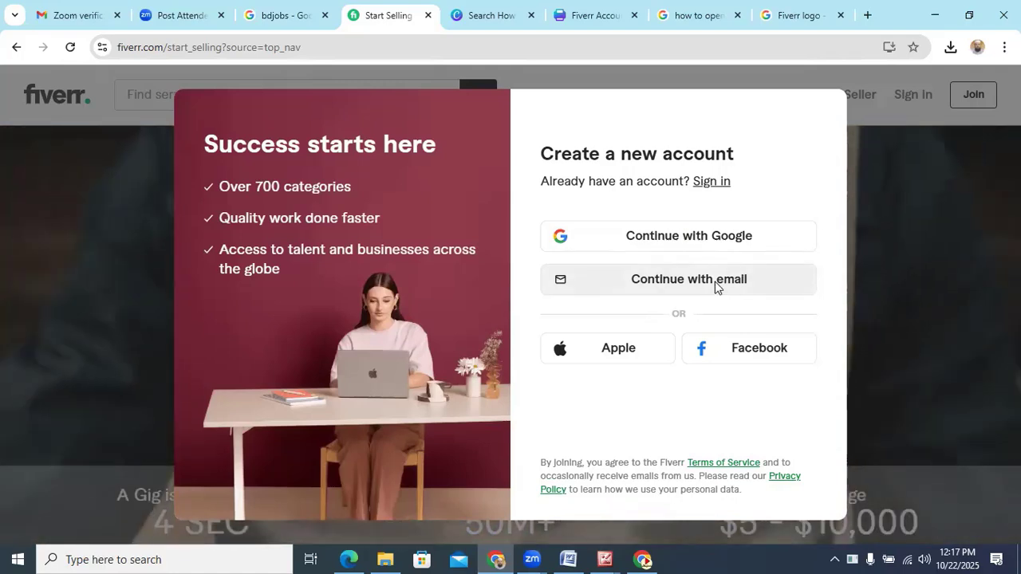
Step: Choose Continue with email and place the cursor in the Email field
{"action": "left_click", "coordinate": [716, 289]}
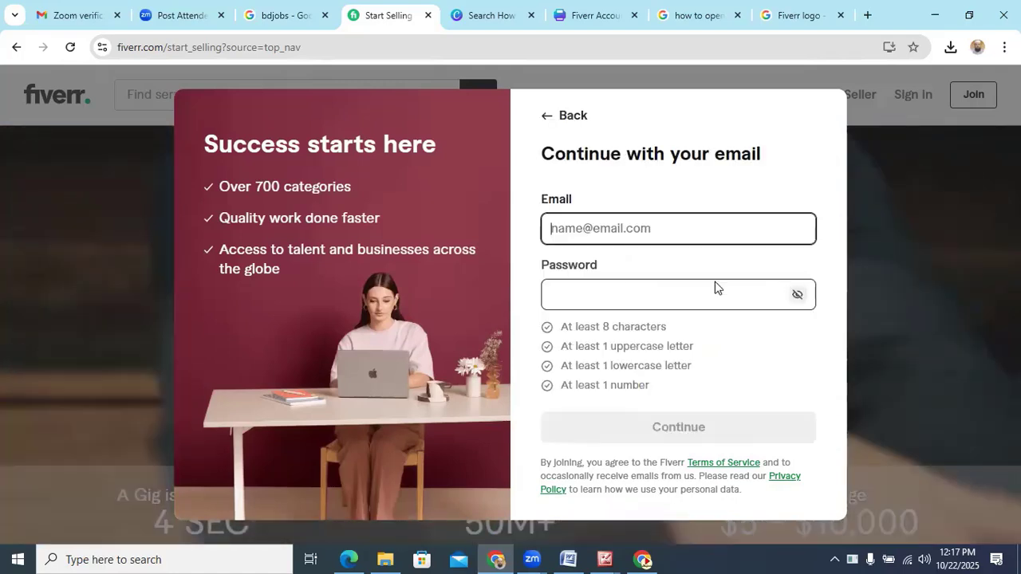
{"action": "left_click", "coordinate": [665, 229]}
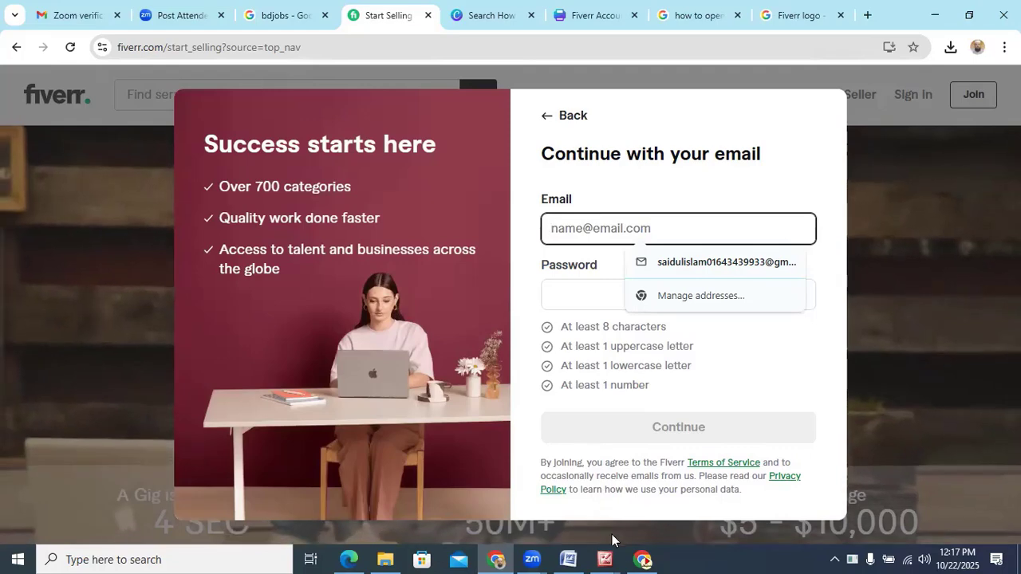
{"action": "left_click", "coordinate": [634, 541]}
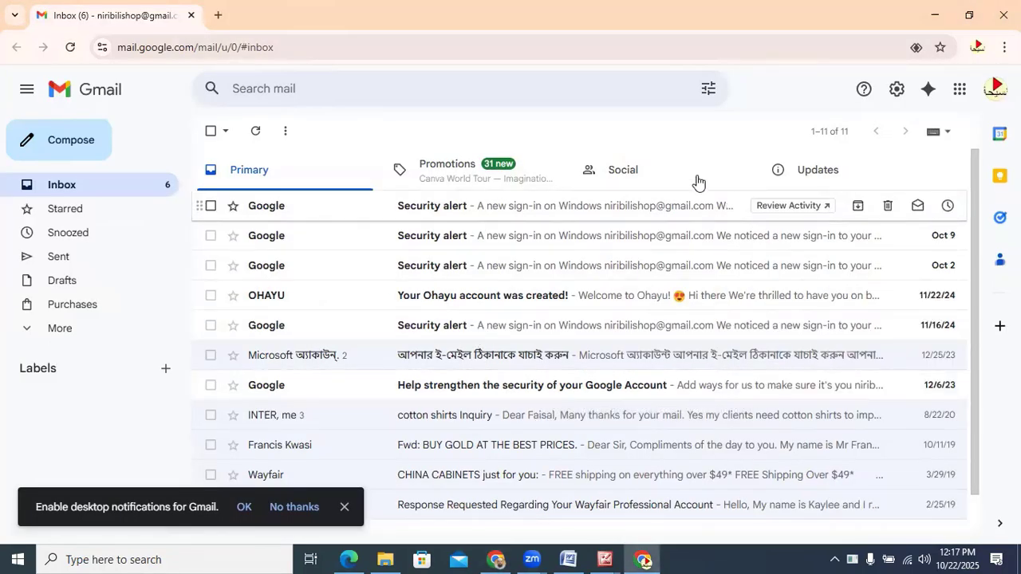
{"action": "left_click", "coordinate": [993, 92]}
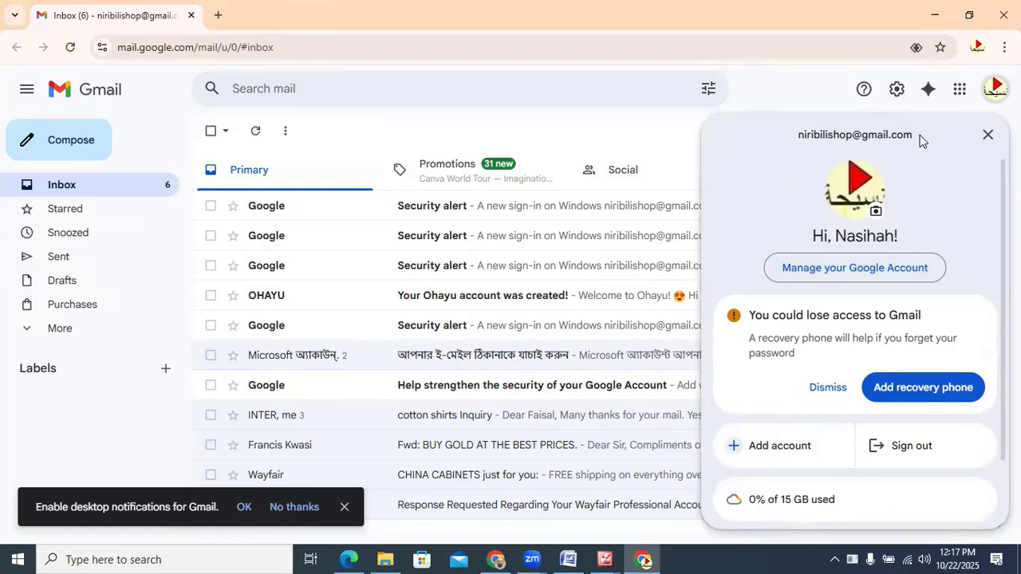
{"action": "left_click_drag", "start_coordinate": [917, 137], "coordinate": [806, 146]}
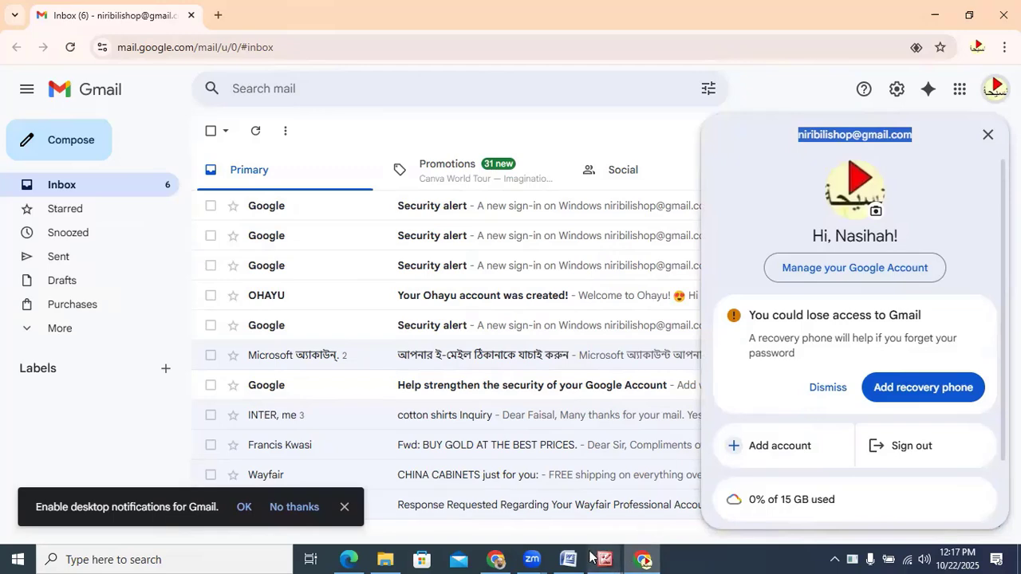
{"action": "left_click", "coordinate": [495, 558]}
{"action": "left_click", "coordinate": [608, 230]}
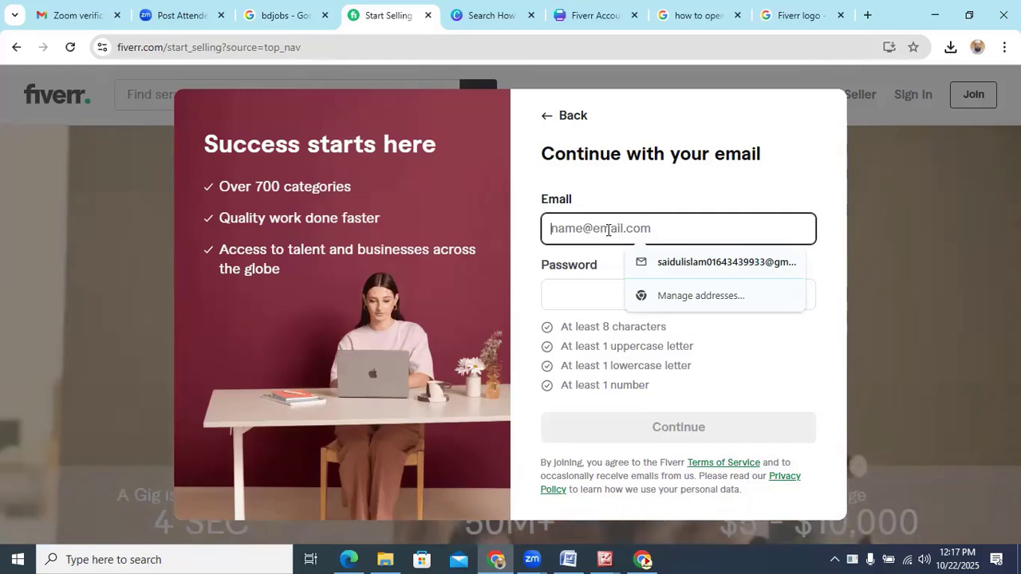
Step: Paste the account email, enter your own password instead of Chrome's suggestion, and continue
{"action": "key", "text": "ctrl+v"}
{"action": "left_click", "coordinate": [614, 291]}
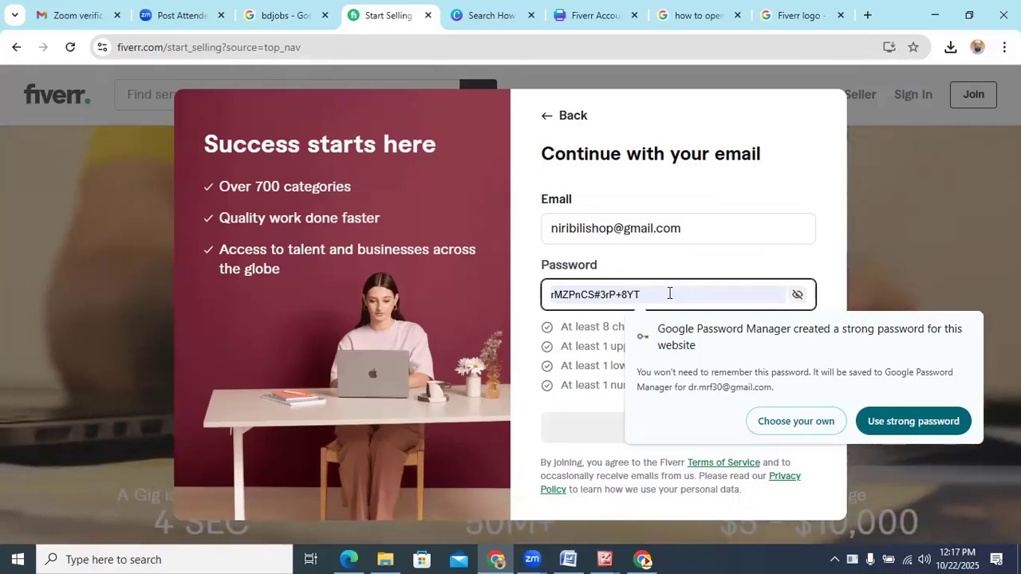
{"action": "left_click", "coordinate": [656, 230]}
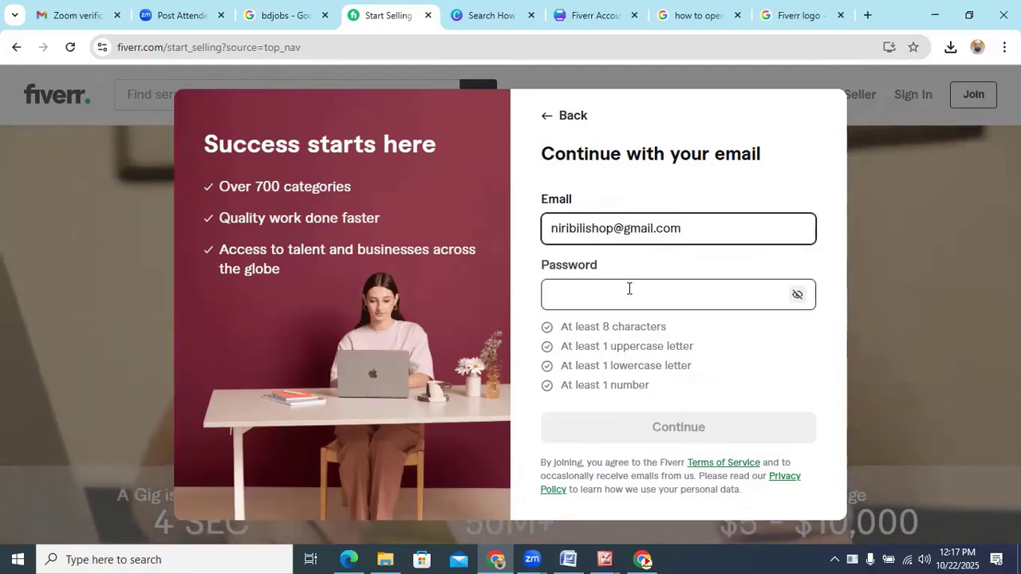
{"action": "left_click", "coordinate": [629, 289]}
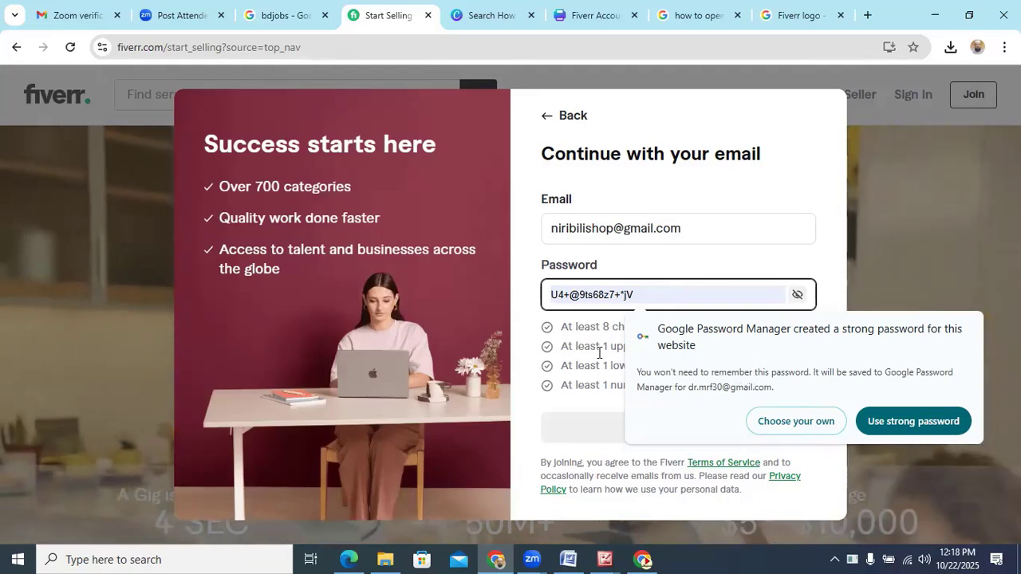
{"action": "type", "text": "N"}
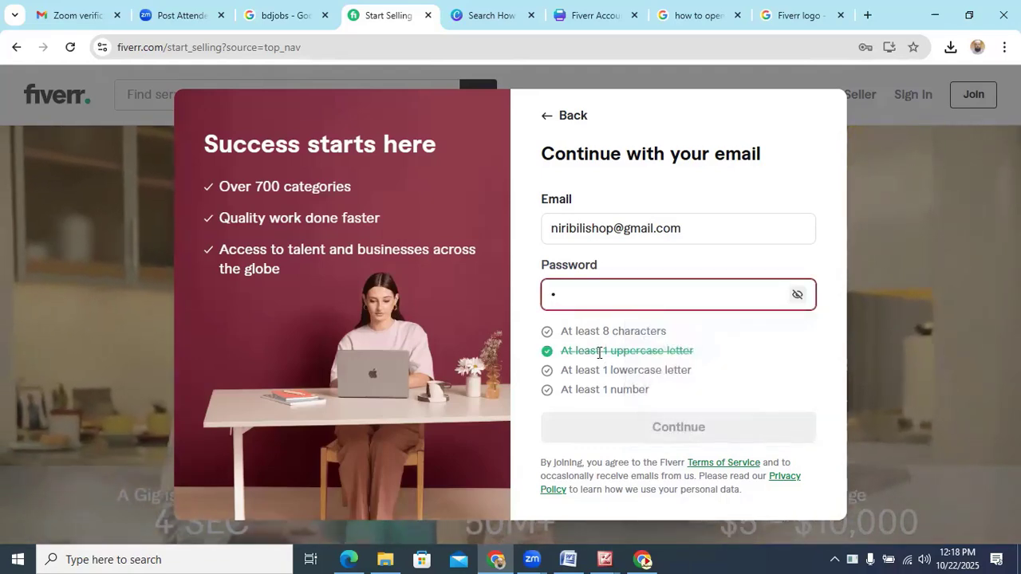
{"action": "type", "text": "********"}
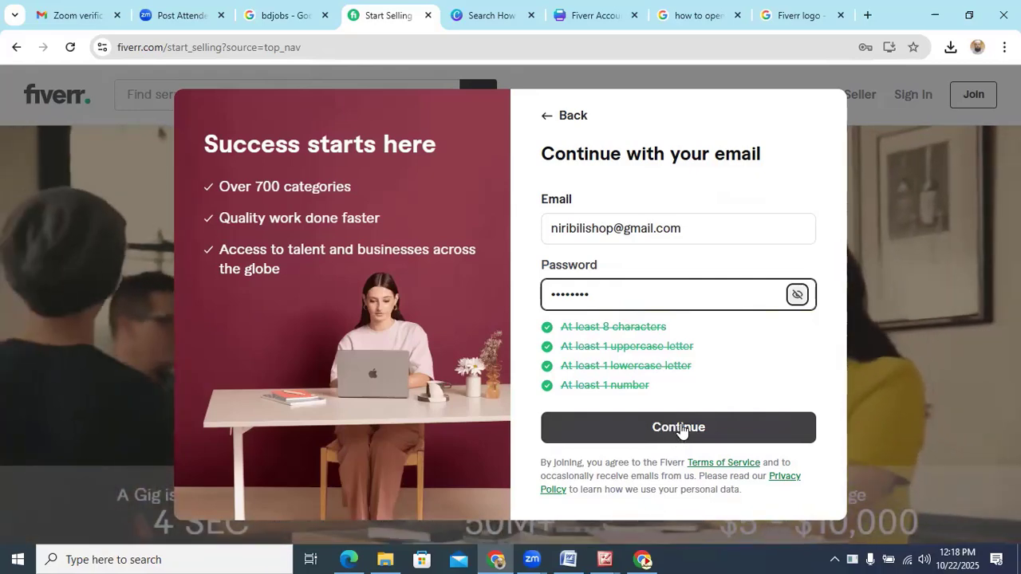
{"action": "left_click", "coordinate": [680, 428]}
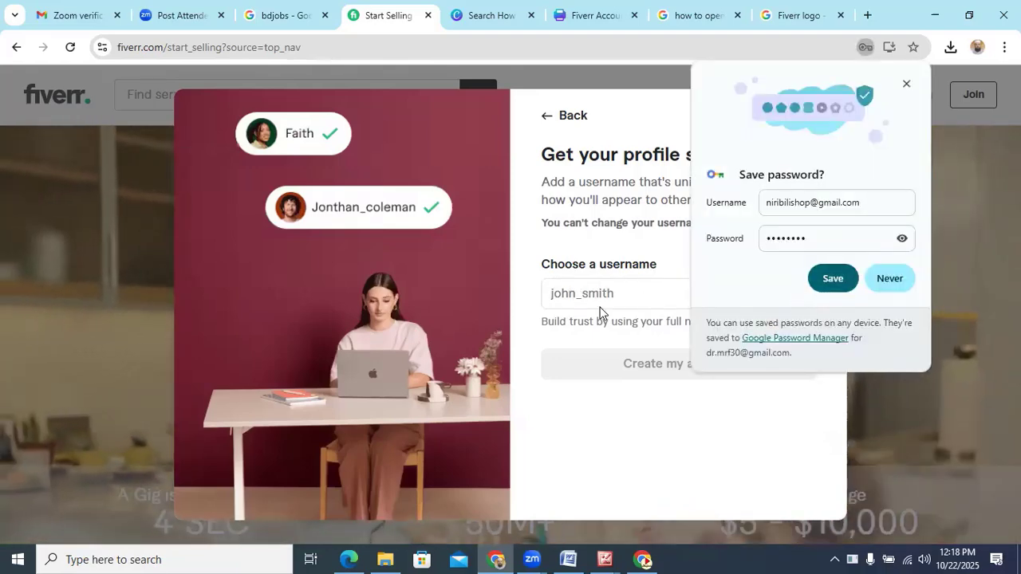
Step: Enter and correct the chosen username, then create the Fiverr account with it
{"action": "left_click", "coordinate": [595, 292]}
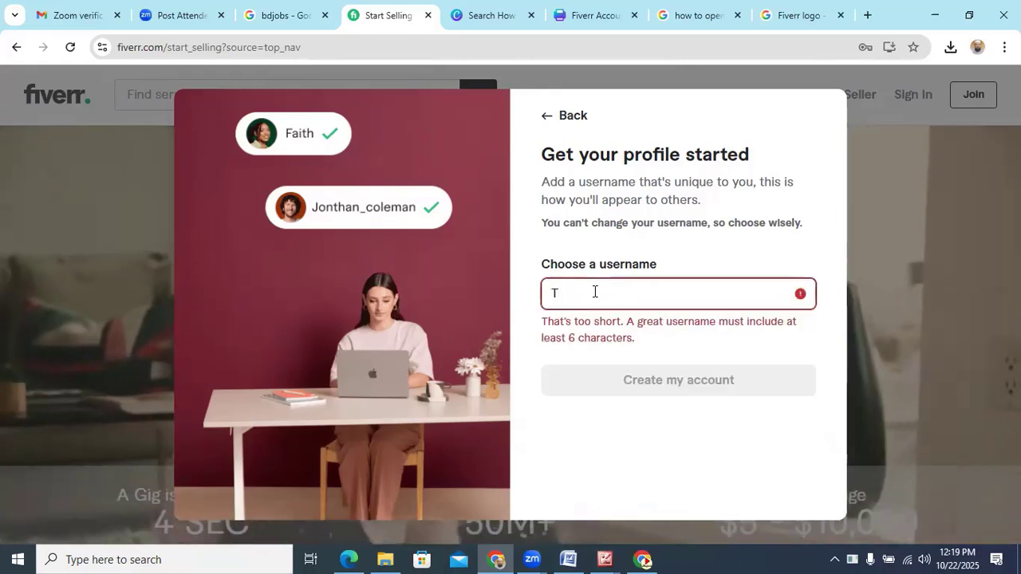
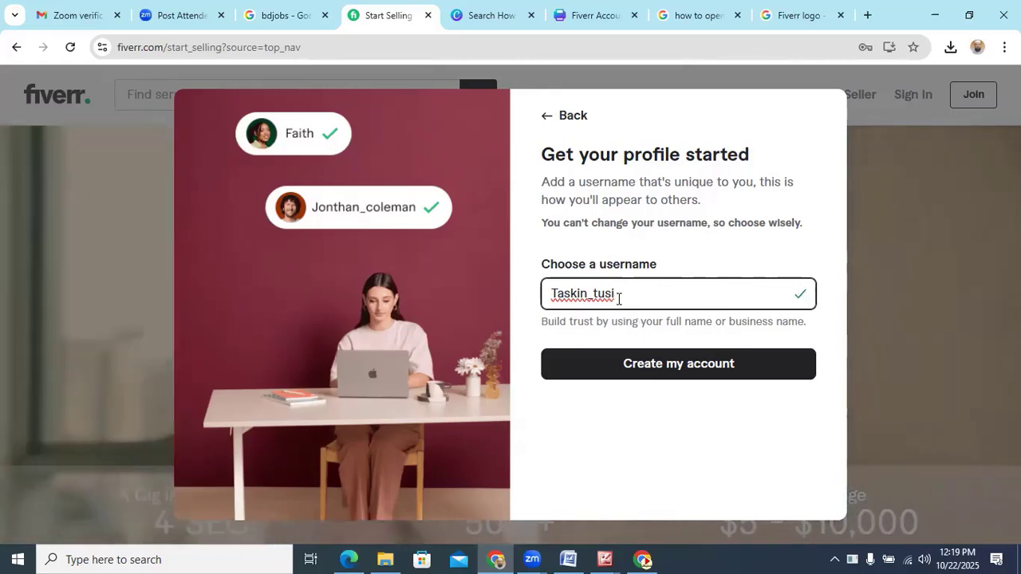
{"action": "left_click_drag", "start_coordinate": [616, 295], "coordinate": [592, 313]}
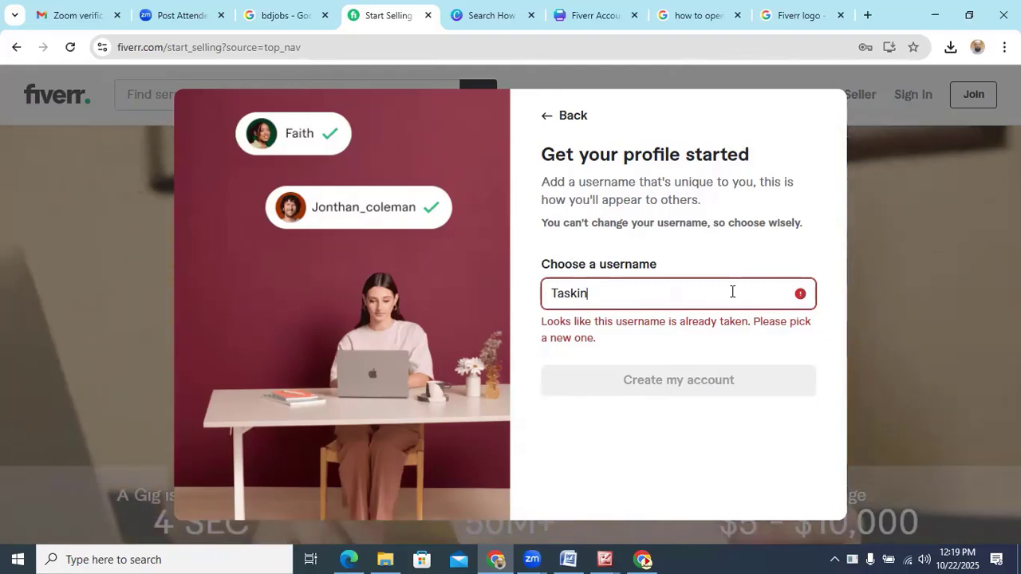
{"action": "type", "text": "_"}
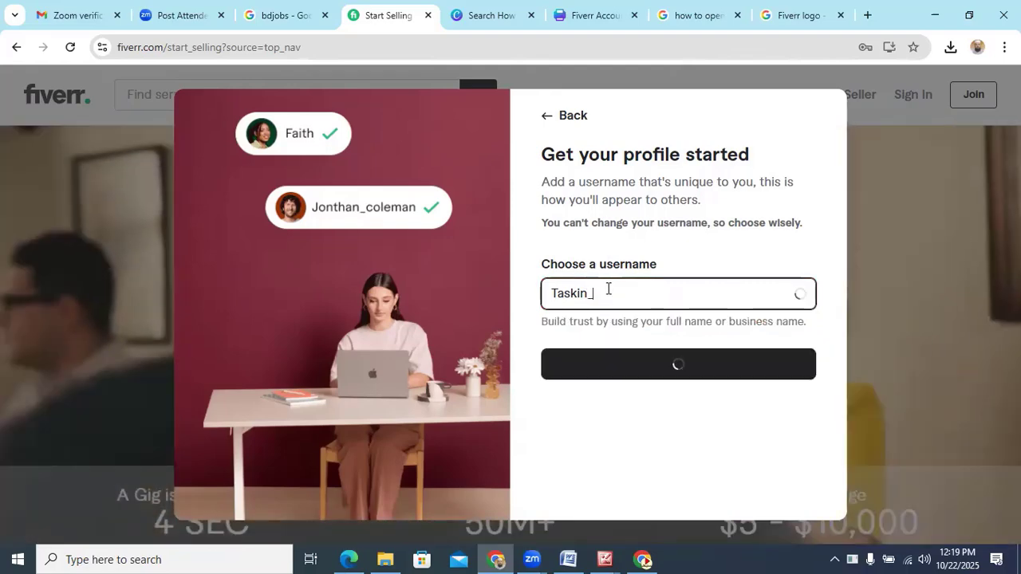
{"action": "type", "text": "t"}
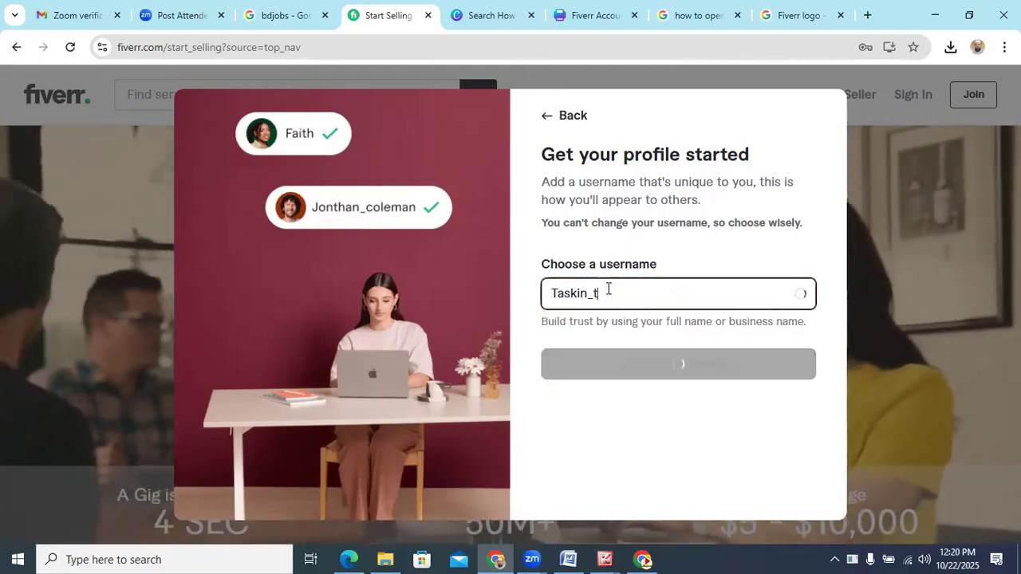
{"action": "type", "text": "u"}
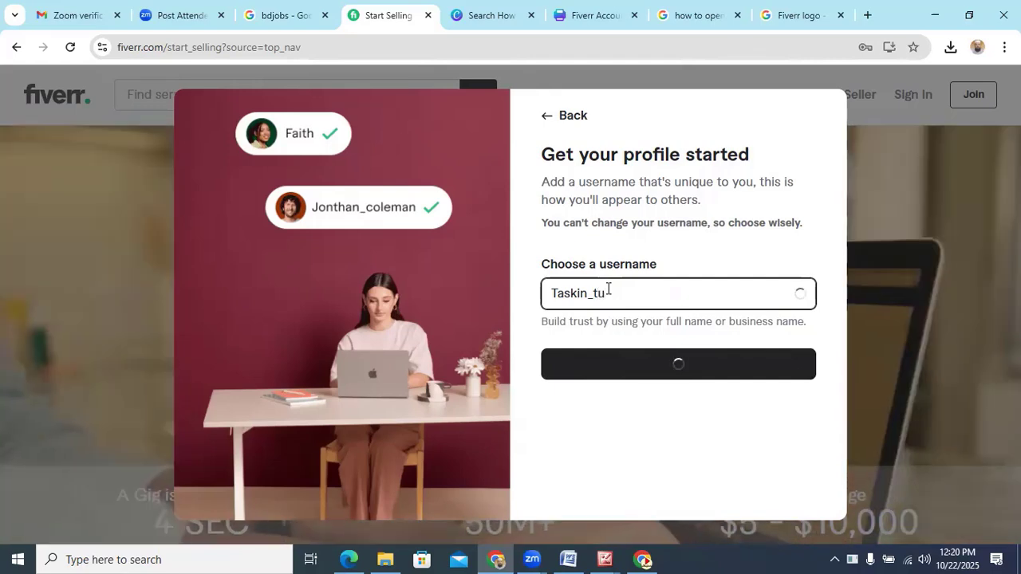
{"action": "type", "text": "si"}
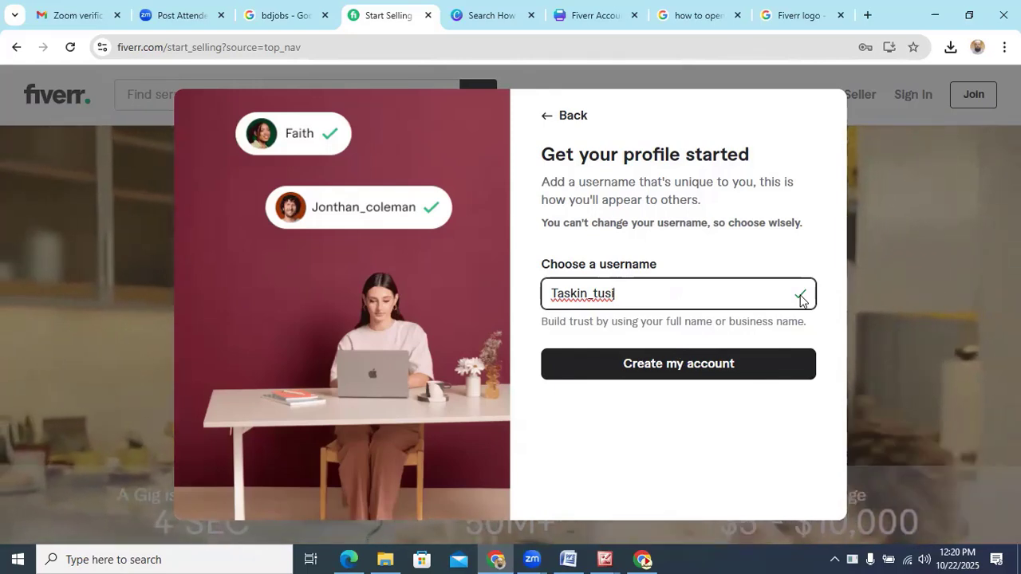
{"action": "left_click", "coordinate": [689, 365]}
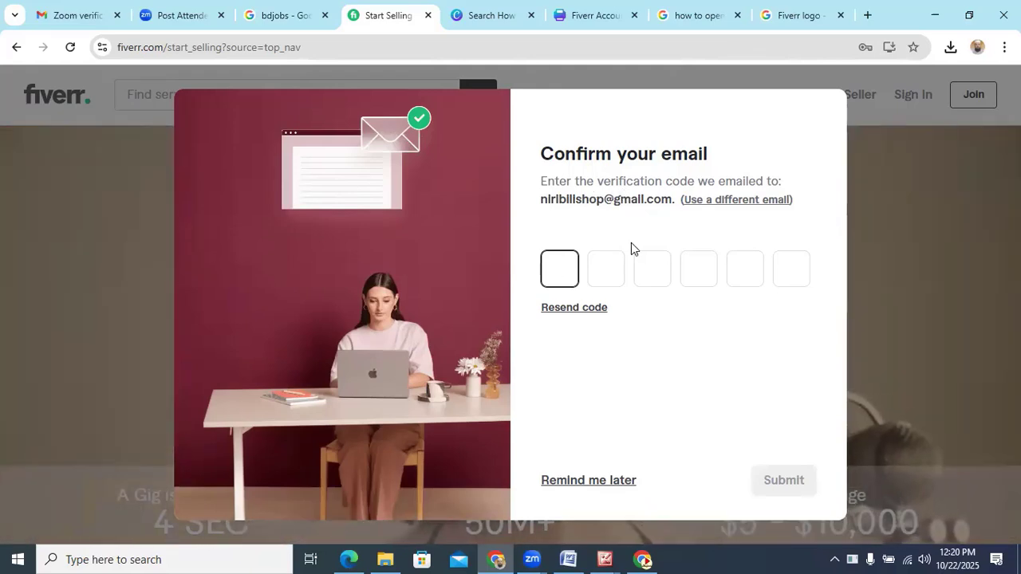
Step: Copy the code from Fiverr's Gmail activation email and paste it into the six confirmation boxes
{"action": "left_click", "coordinate": [643, 558]}
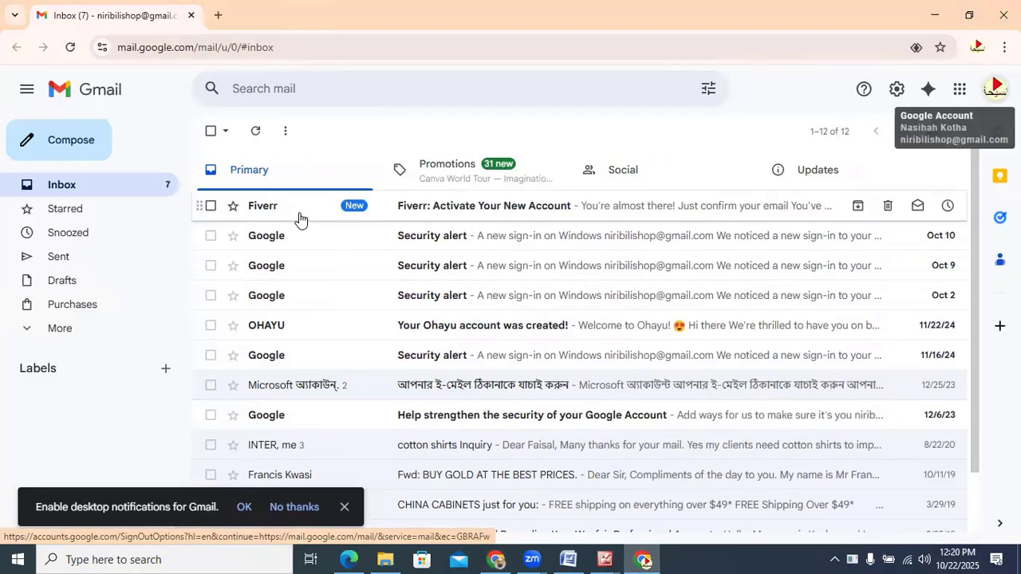
{"action": "left_click", "coordinate": [471, 209]}
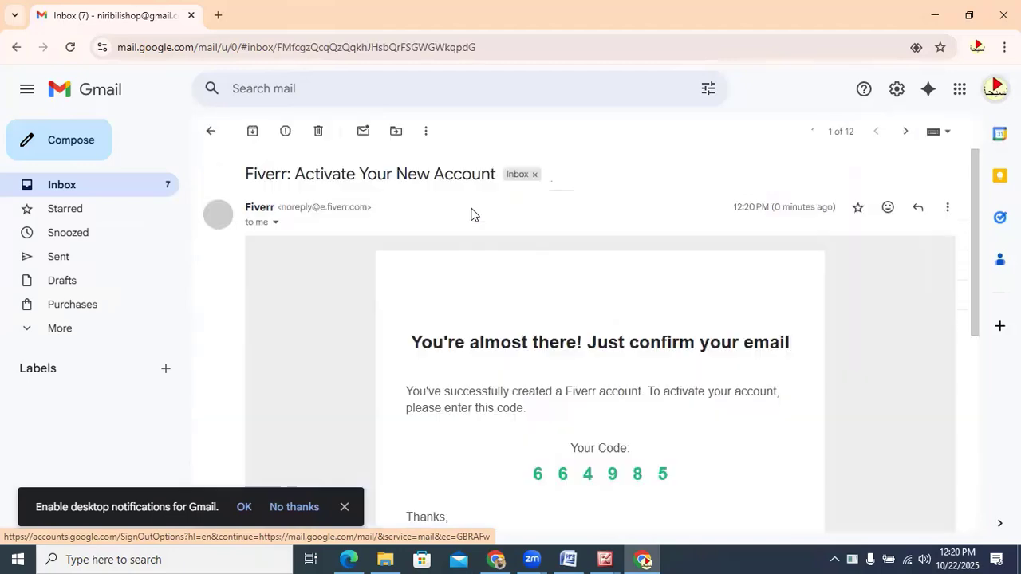
{"action": "scroll", "coordinate": [534, 300], "scroll_direction": "down", "scroll_amount": 2}
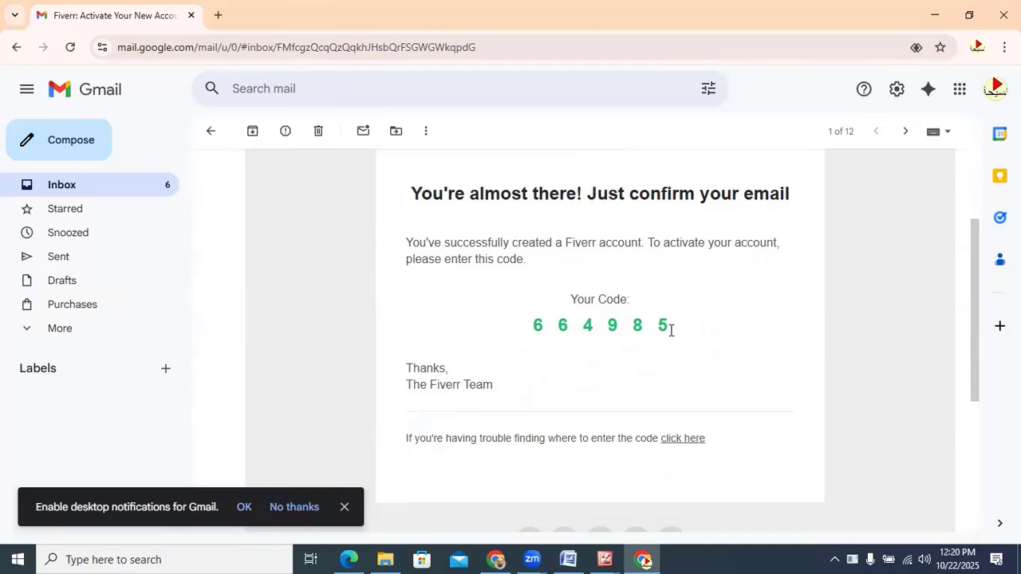
{"action": "left_click_drag", "start_coordinate": [550, 343], "coordinate": [449, 371]}
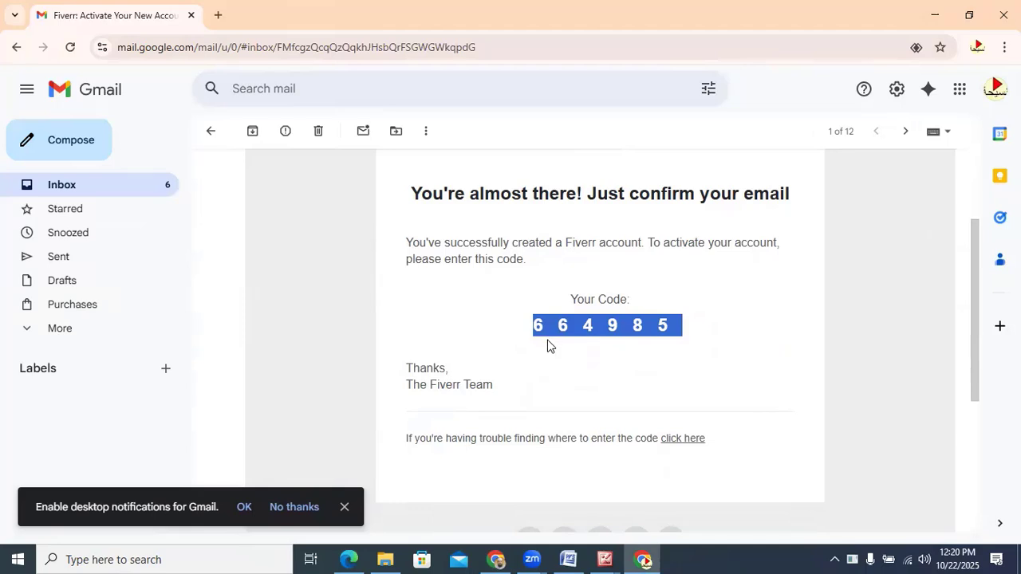
{"action": "left_click", "coordinate": [511, 558]}
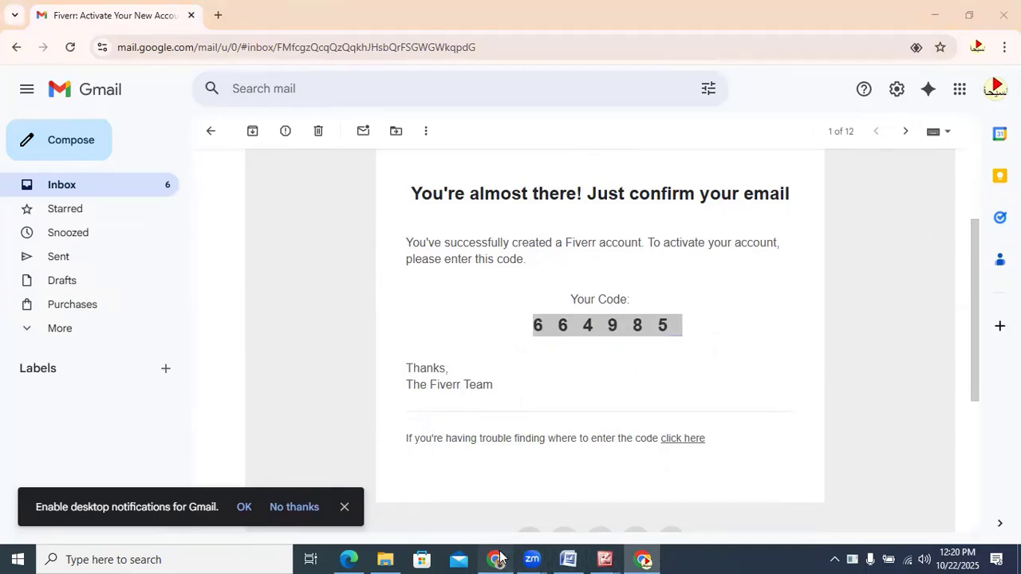
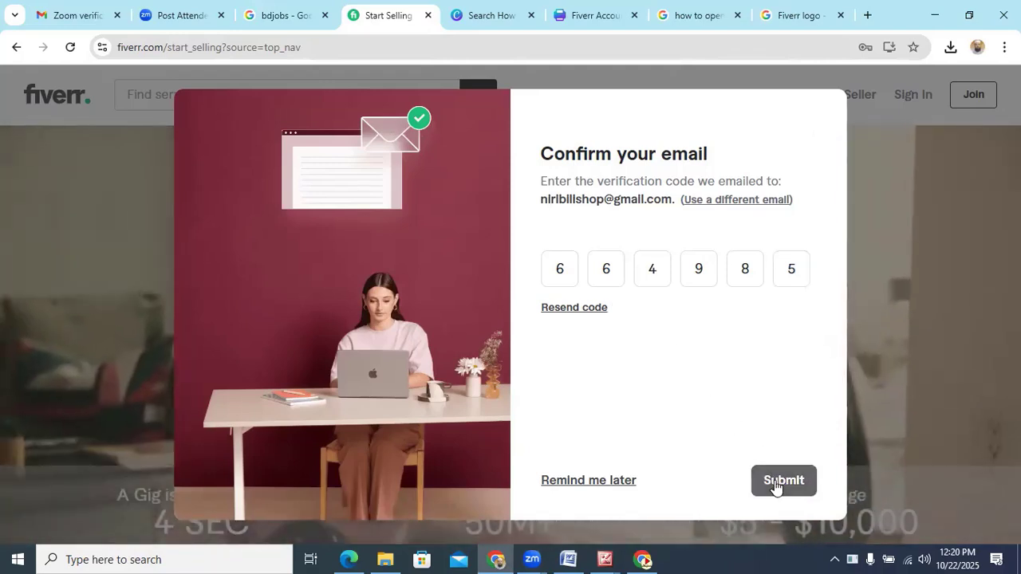
Step: Submit the verification code to confirm the email address
{"action": "left_click", "coordinate": [775, 484]}
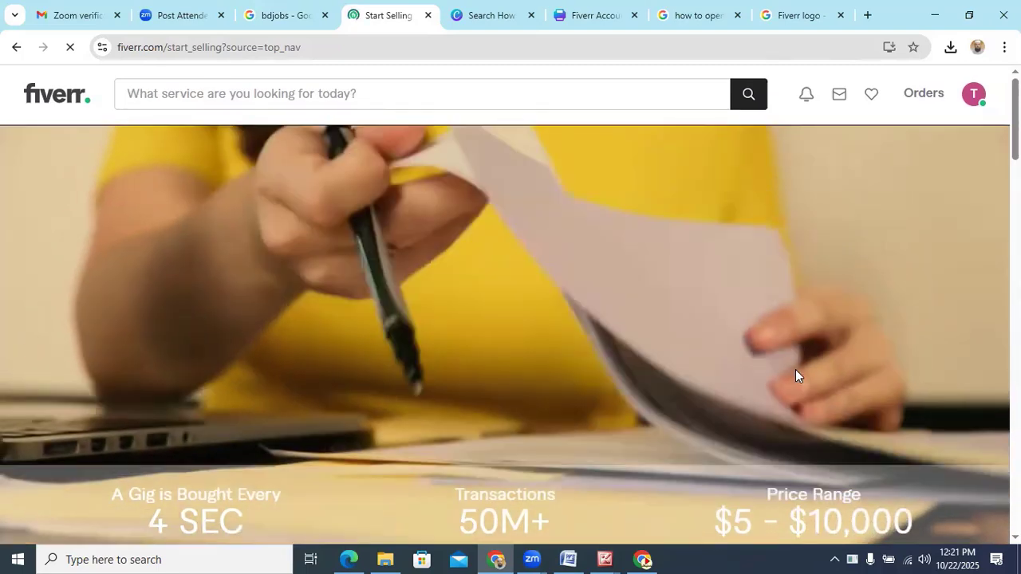
{"action": "scroll", "coordinate": [795, 370], "scroll_direction": "down", "scroll_amount": 3}
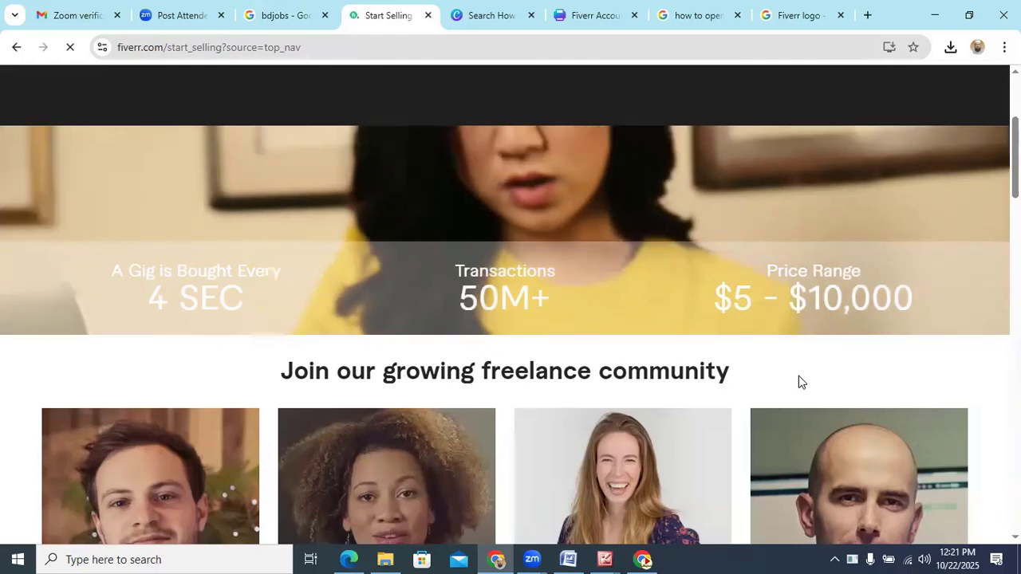
{"action": "scroll", "coordinate": [798, 376], "scroll_direction": "down", "scroll_amount": 7}
{"action": "scroll", "coordinate": [711, 304], "scroll_direction": "up", "scroll_amount": 5}
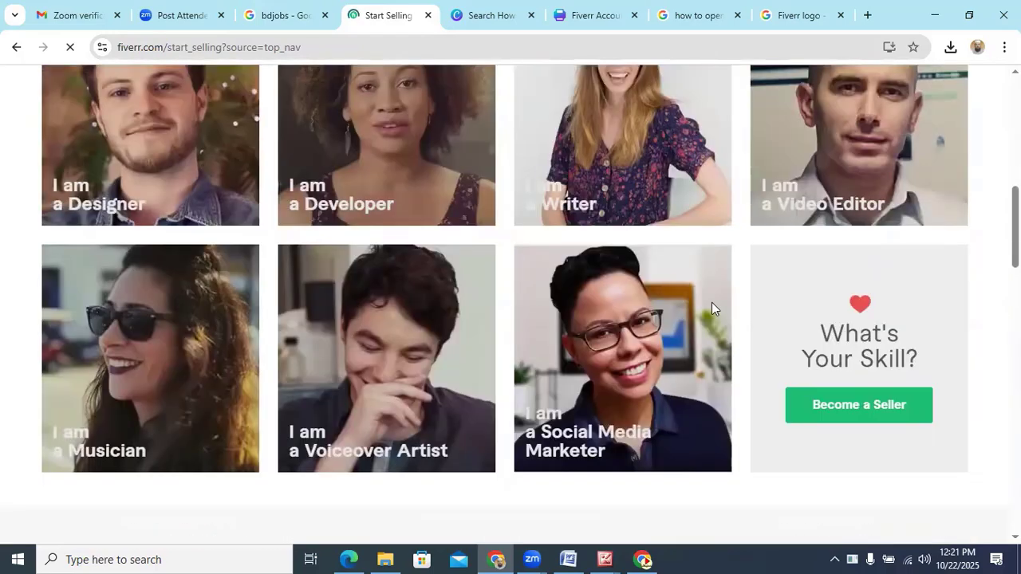
{"action": "scroll", "coordinate": [711, 305], "scroll_direction": "up", "scroll_amount": 2}
Step: Close the activation email in Gmail and return to the Fiverr window
{"action": "left_click", "coordinate": [648, 559]}
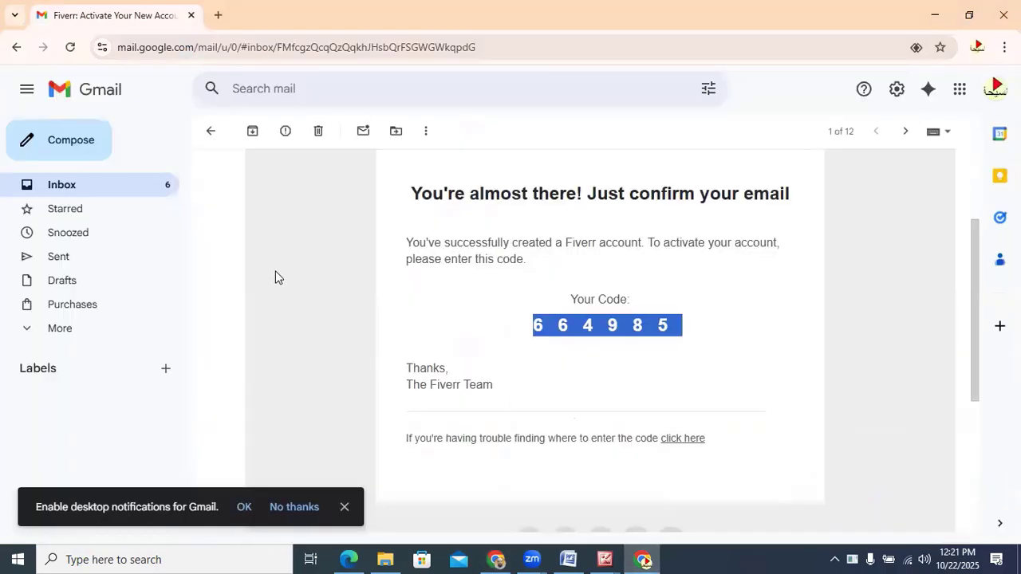
{"action": "left_click", "coordinate": [136, 193]}
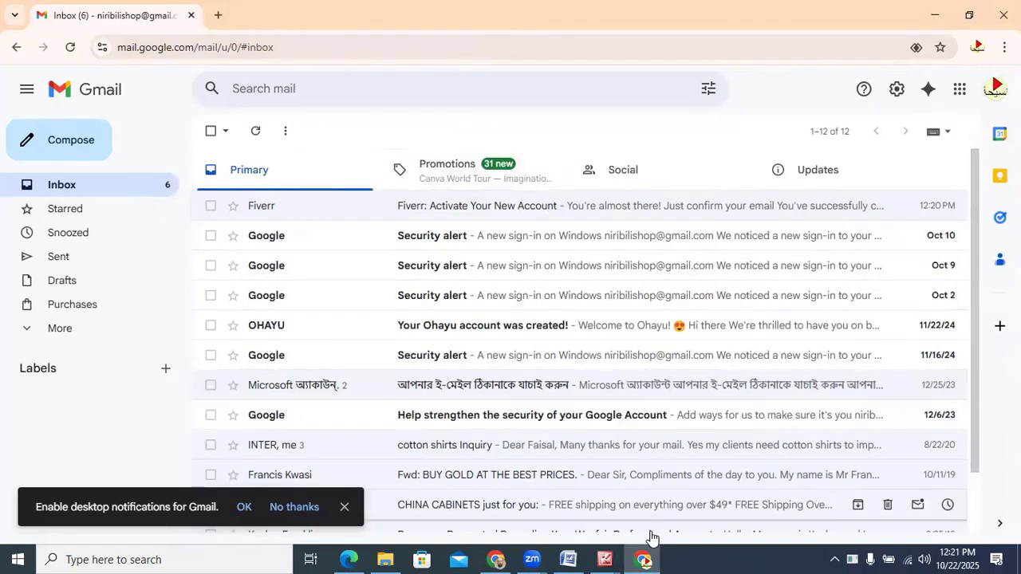
{"action": "left_click", "coordinate": [495, 559]}
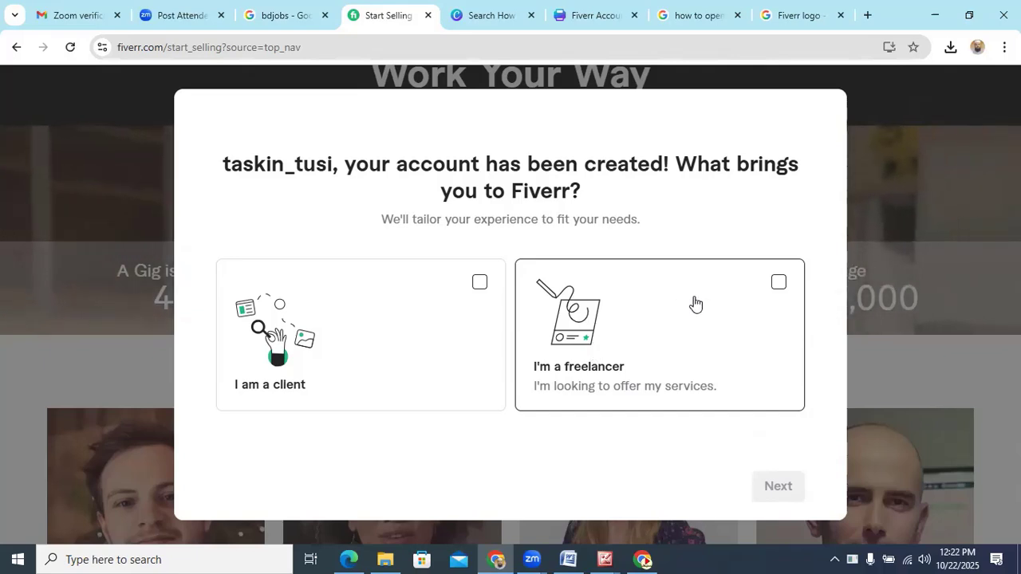
Step: Choose the 'I'm a freelancer' account type and continue
{"action": "left_click", "coordinate": [780, 286]}
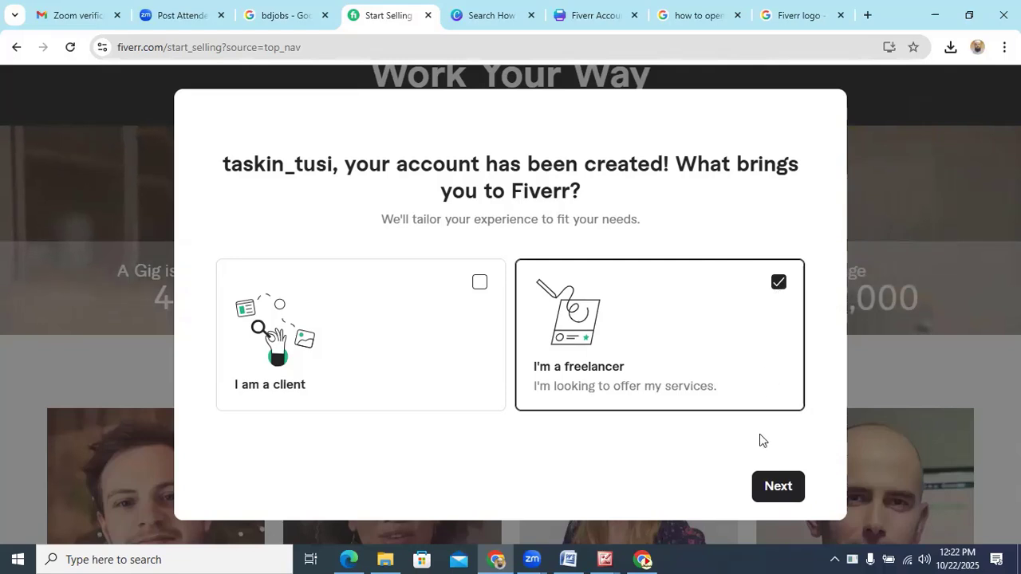
{"action": "left_click", "coordinate": [778, 488]}
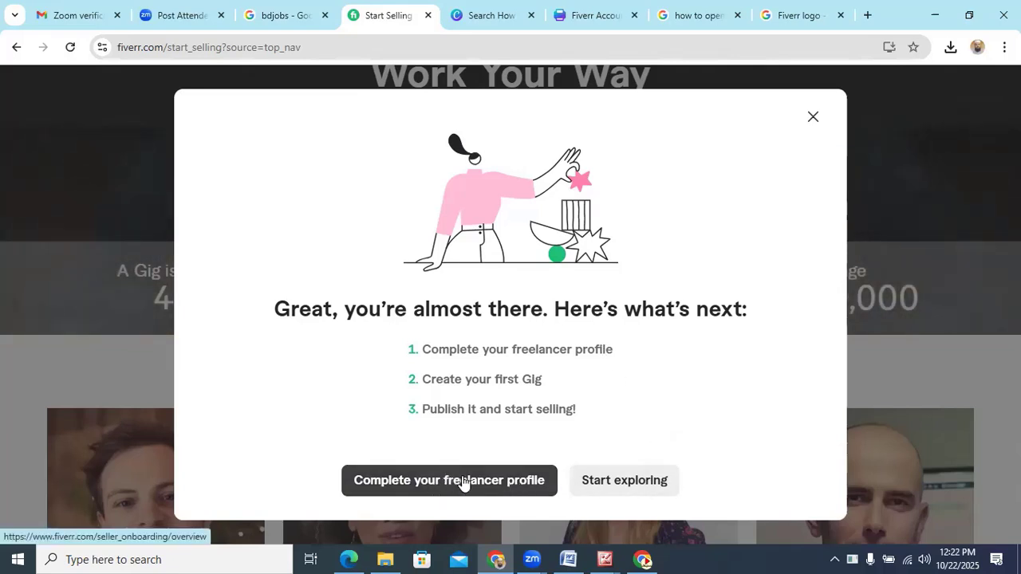
Step: Start completing the freelancer profile and continue through the breakdown and profile tips pages
{"action": "left_click", "coordinate": [477, 482]}
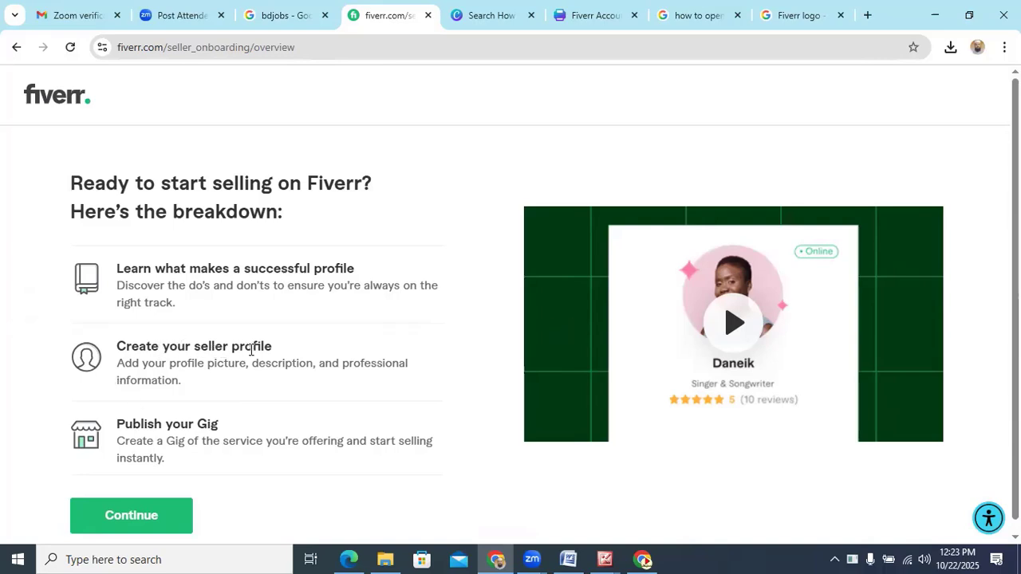
{"action": "scroll", "coordinate": [243, 367], "scroll_direction": "down", "scroll_amount": 1}
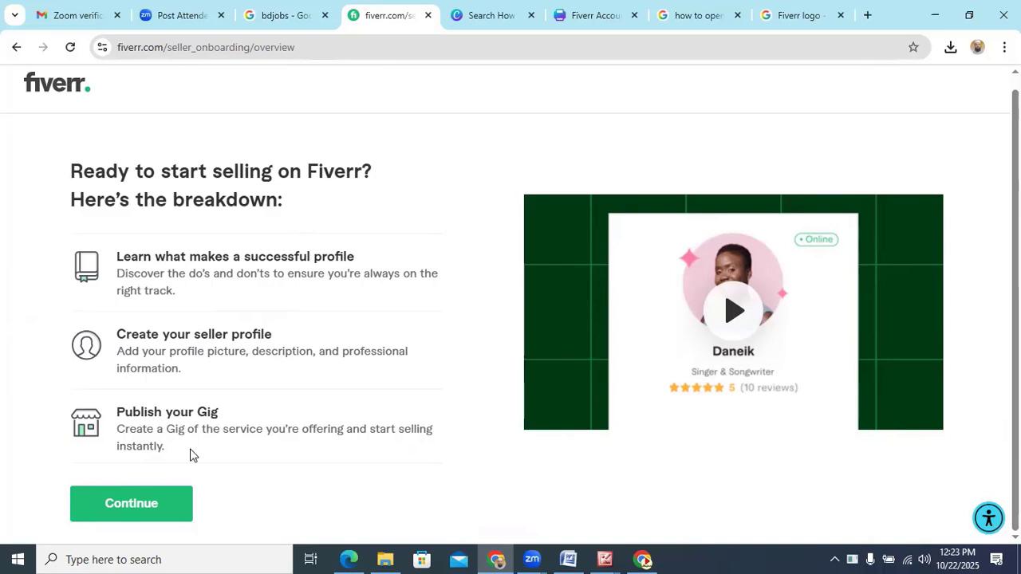
{"action": "left_click", "coordinate": [132, 506]}
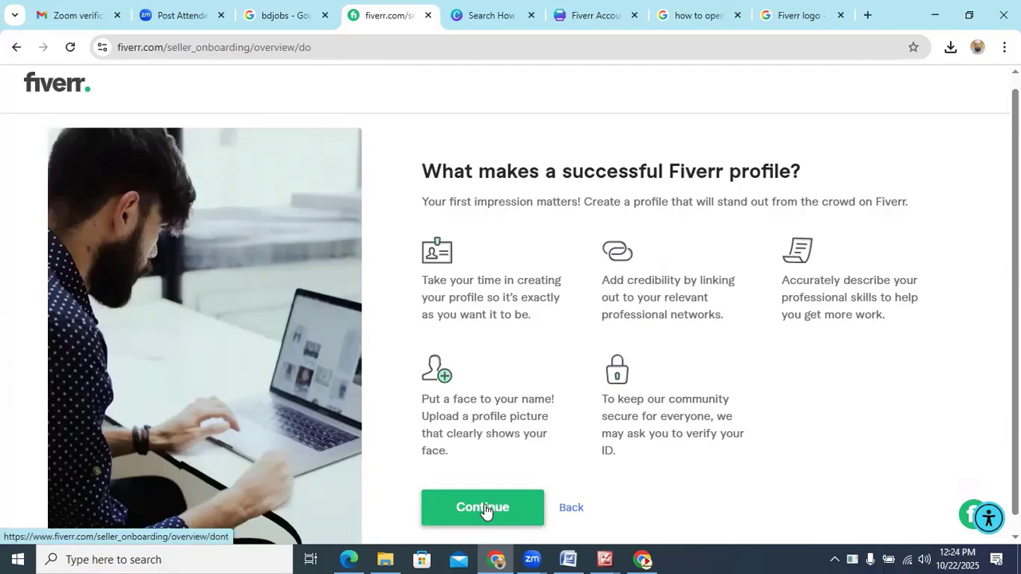
{"action": "left_click", "coordinate": [484, 509]}
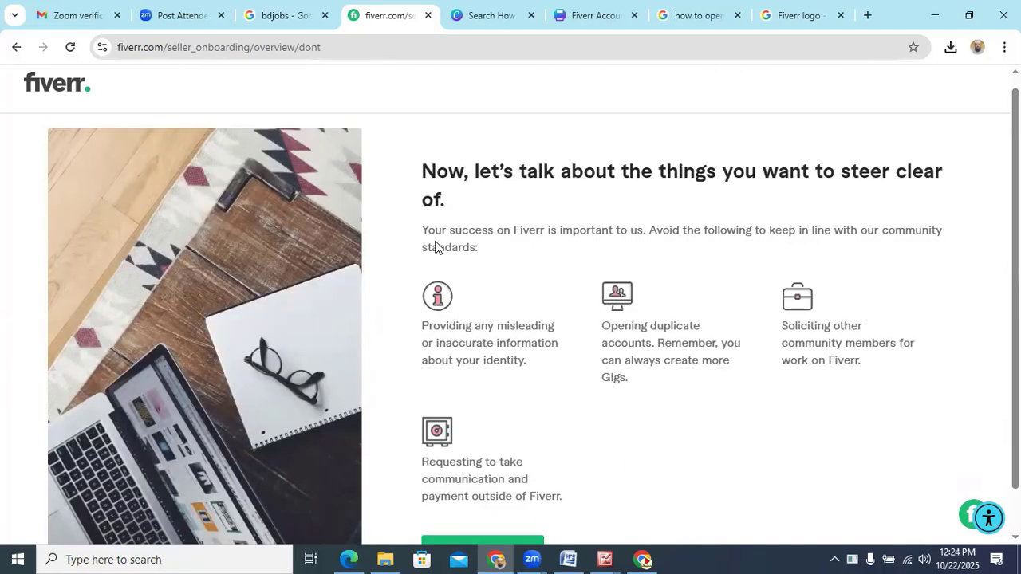
Step: Scroll down through the list of things to steer clear of
{"action": "scroll", "coordinate": [611, 327], "scroll_direction": "down", "scroll_amount": 1}
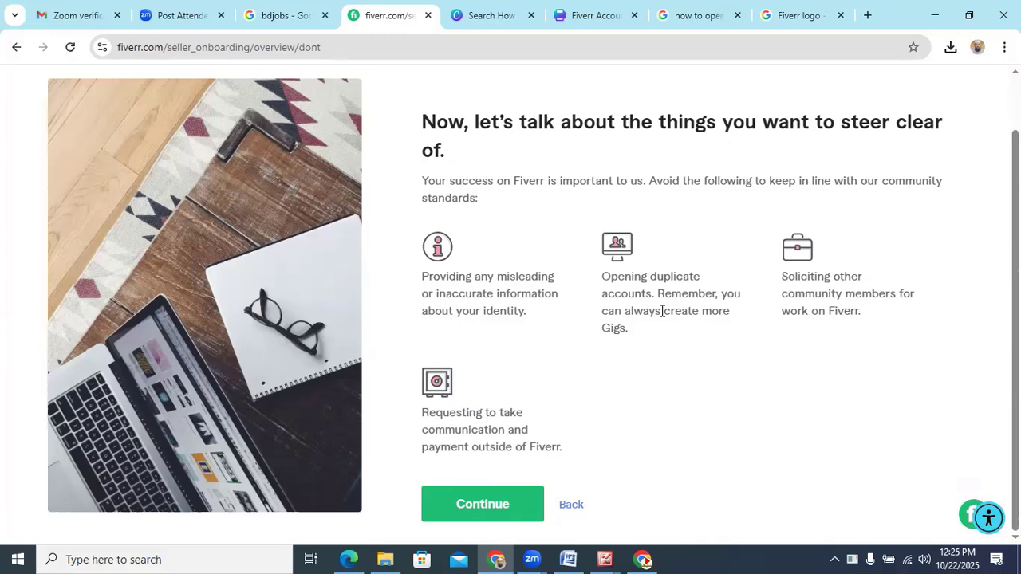
Step: Search the Gmail mailbox for 'Fiverr' to find the activation email
{"action": "left_click", "coordinate": [643, 559]}
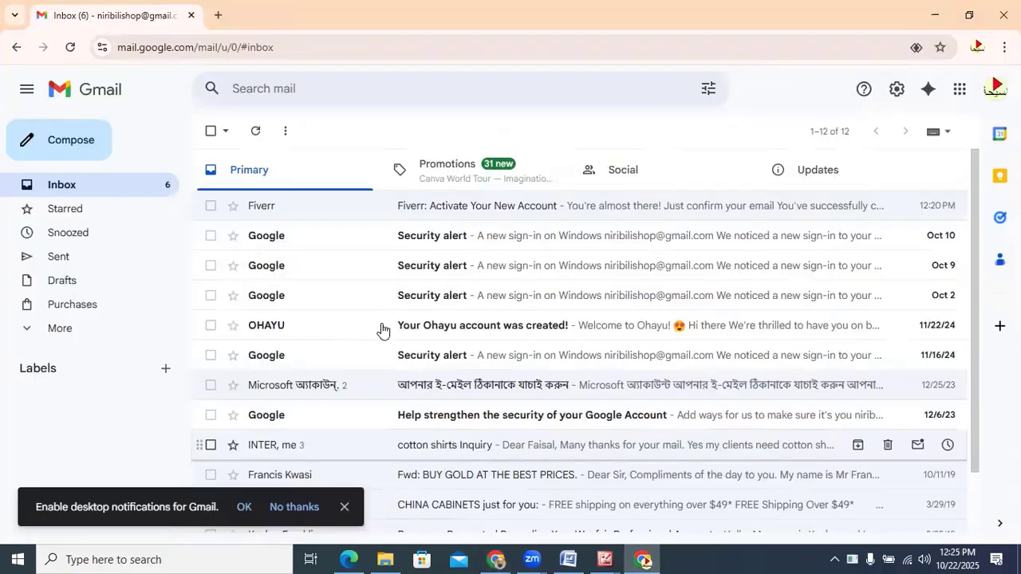
{"action": "left_click", "coordinate": [273, 90]}
{"action": "type", "text": "F"}
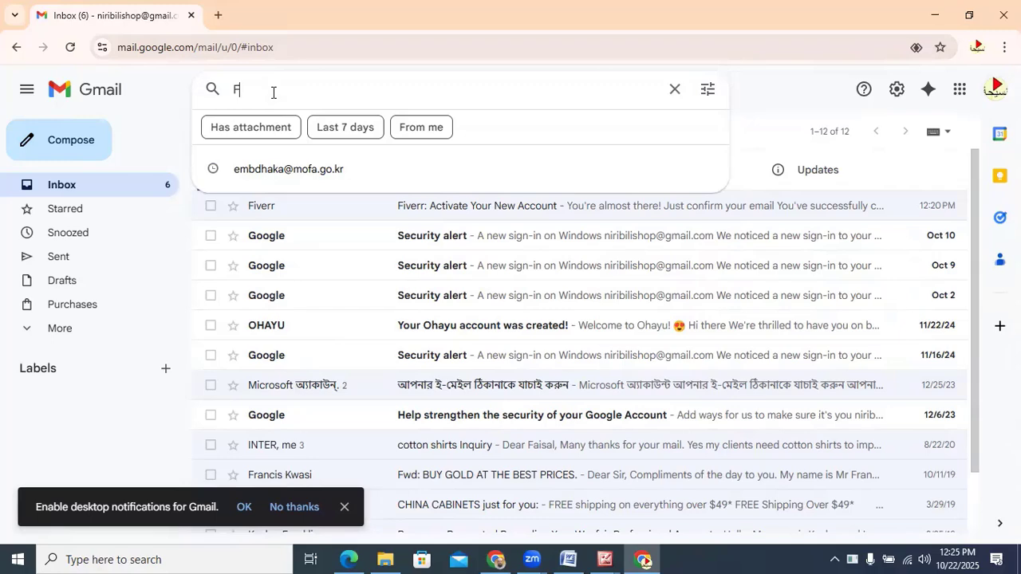
{"action": "type", "text": "iverr"}
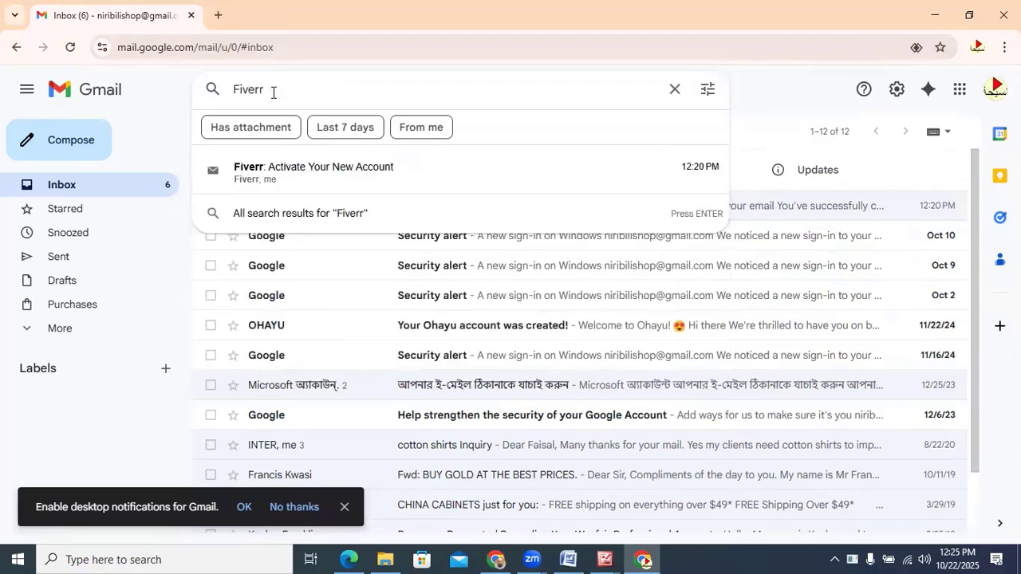
{"action": "key", "text": "Return"}
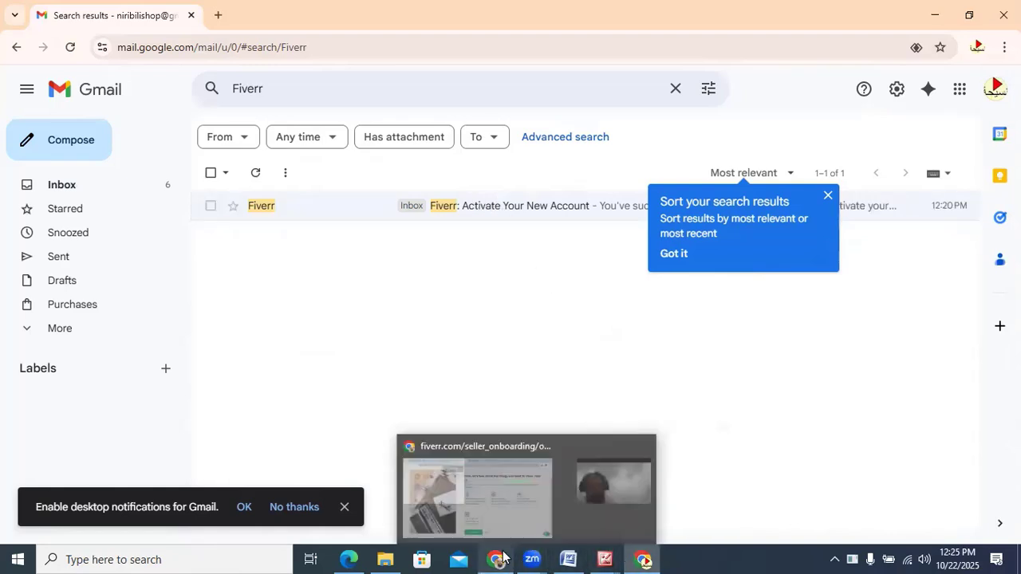
Step: Return to Fiverr's page listing the four community-standard things to avoid
{"action": "left_click", "coordinate": [488, 488]}
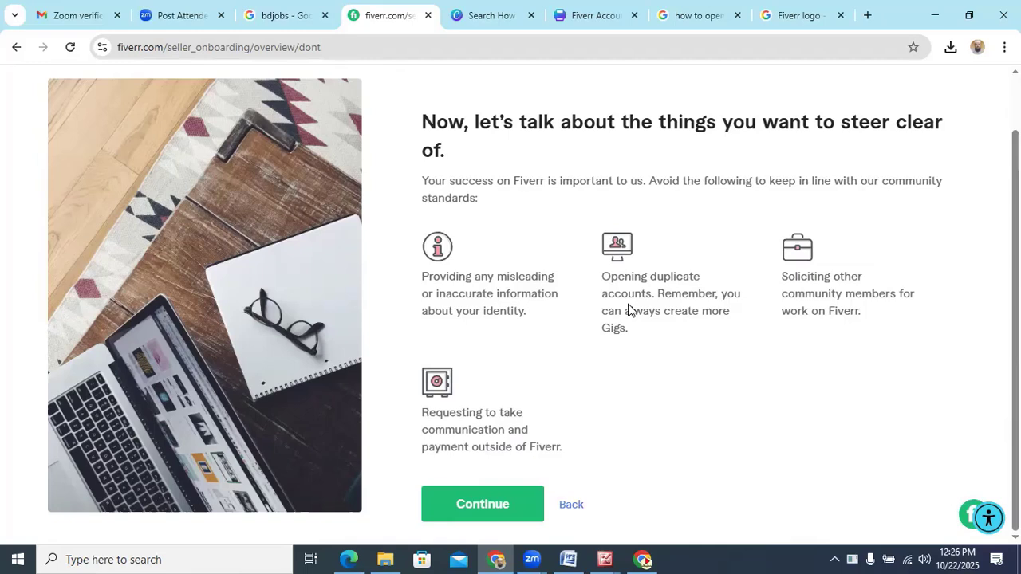
{"action": "scroll", "coordinate": [630, 316], "scroll_direction": "up", "scroll_amount": 1}
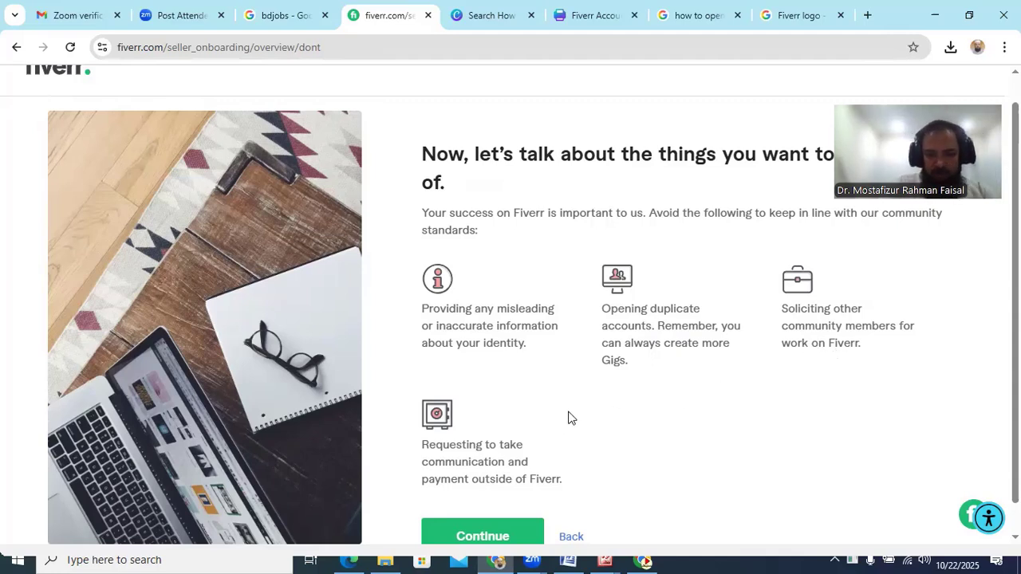
Step: Continue past the community standards page to the Personal Info form
{"action": "scroll", "coordinate": [572, 419], "scroll_direction": "down", "scroll_amount": 1}
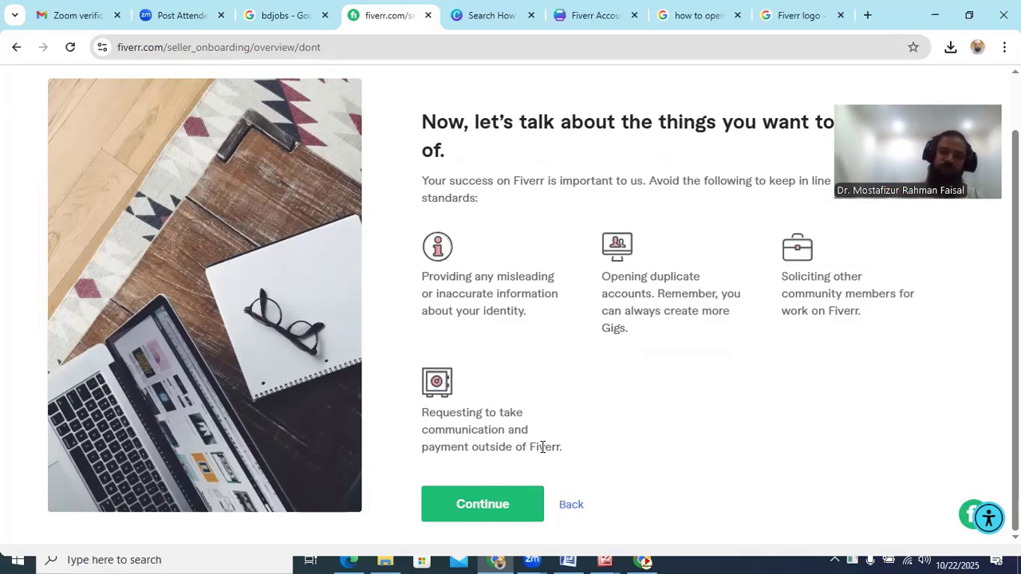
{"action": "left_click", "coordinate": [501, 506]}
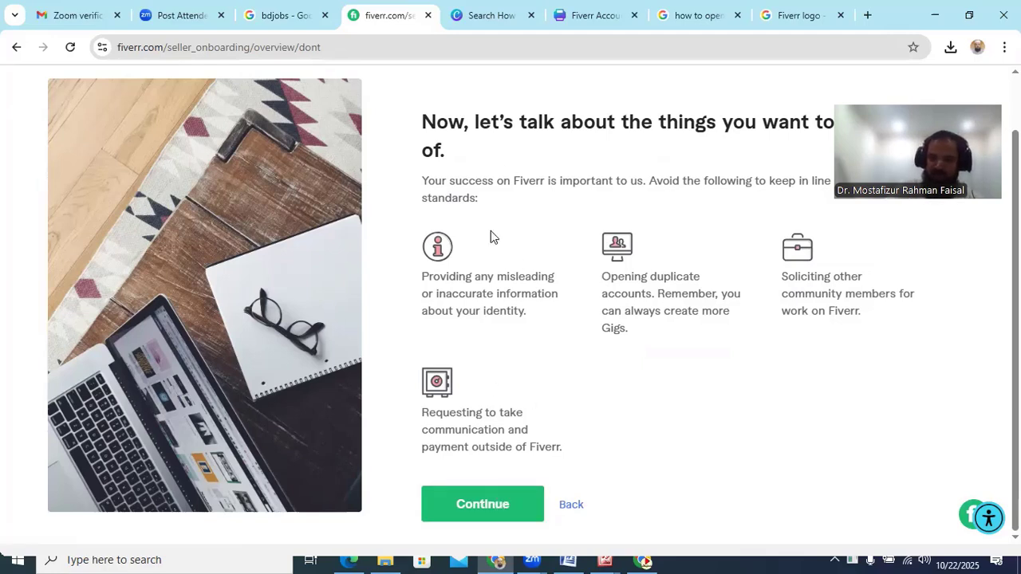
{"action": "left_click", "coordinate": [491, 509]}
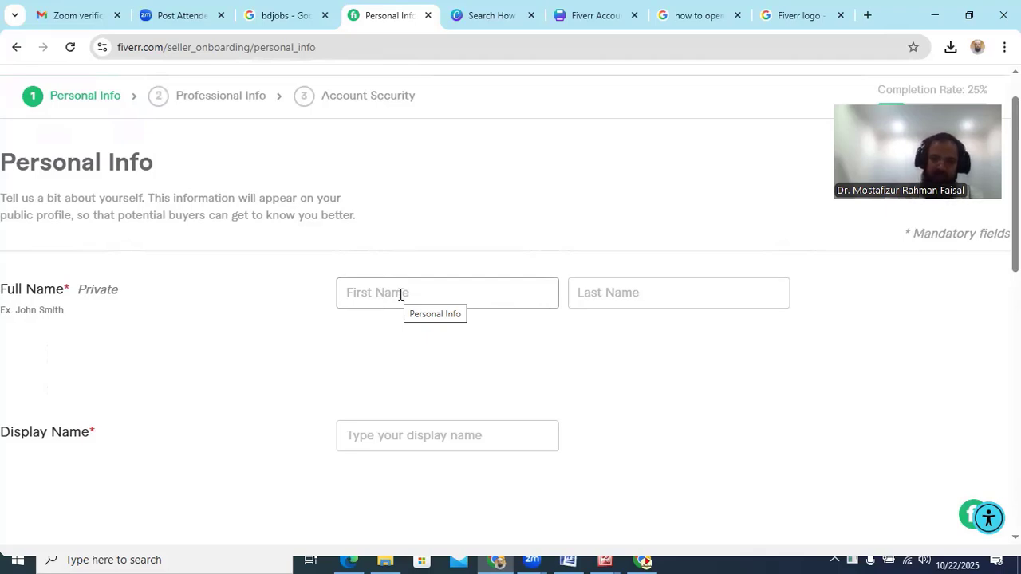
Step: Enter the seller's first and last name in the Full Name fields
{"action": "left_click", "coordinate": [400, 294]}
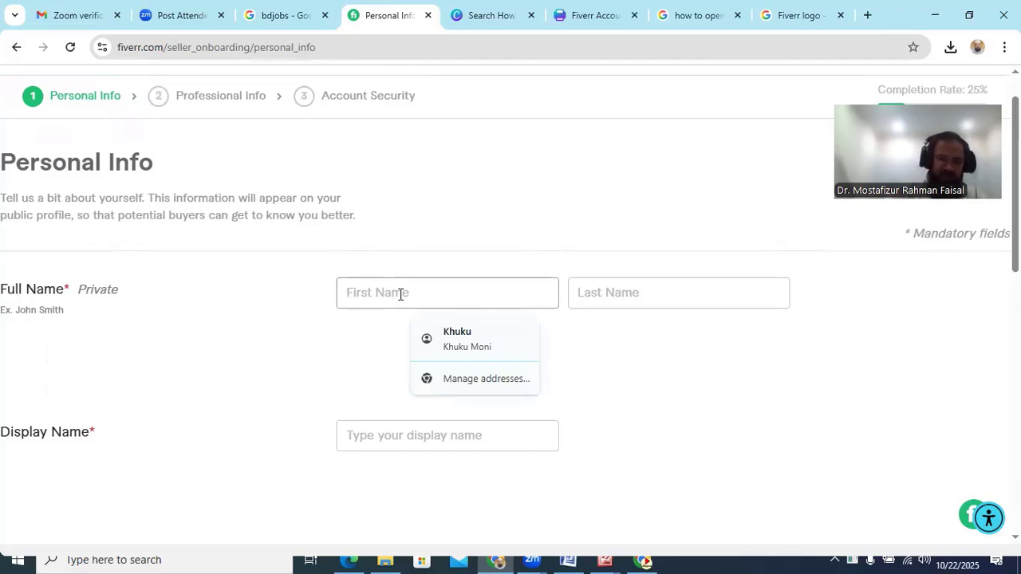
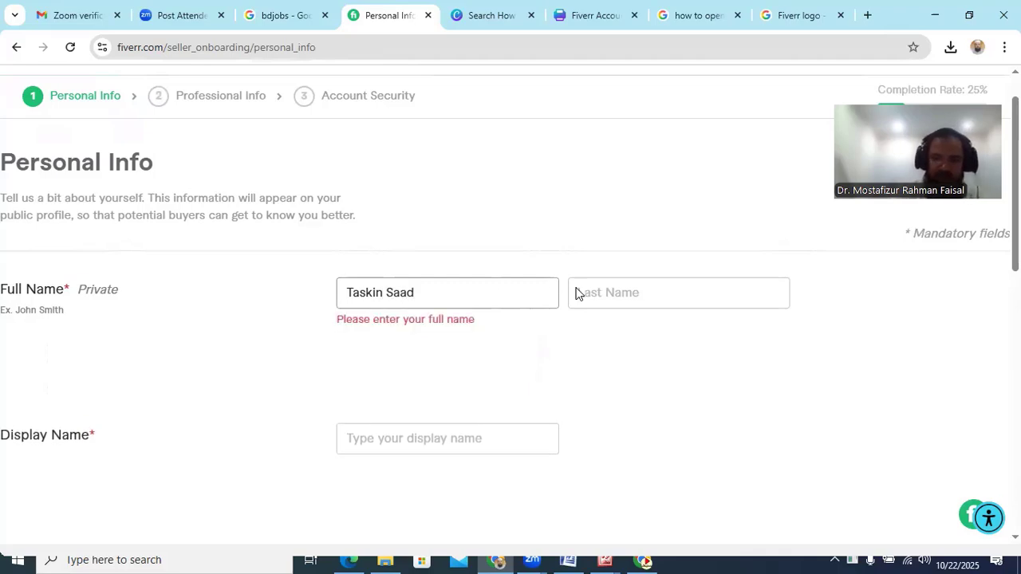
{"action": "left_click", "coordinate": [607, 288]}
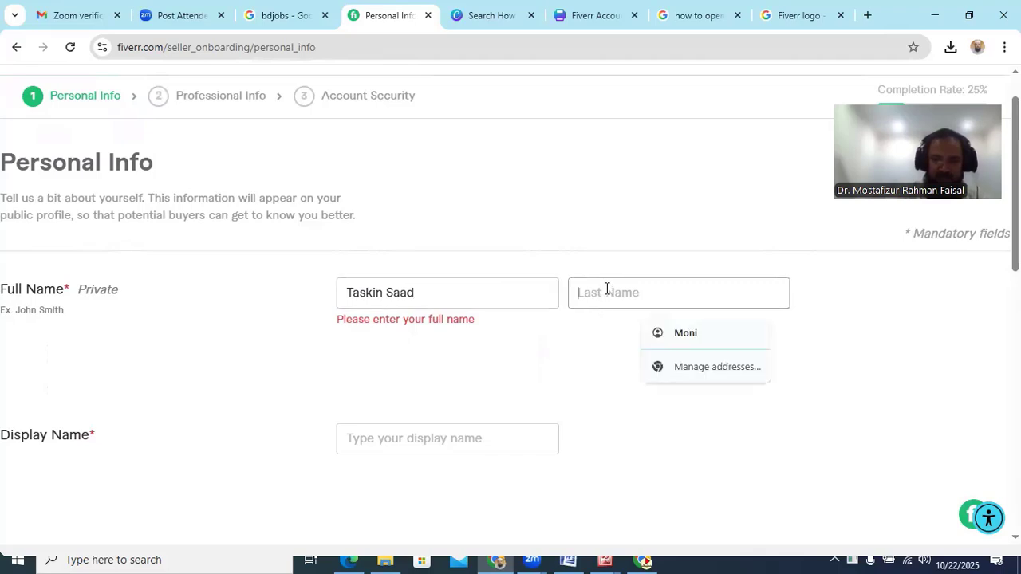
{"action": "type", "text": "T"}
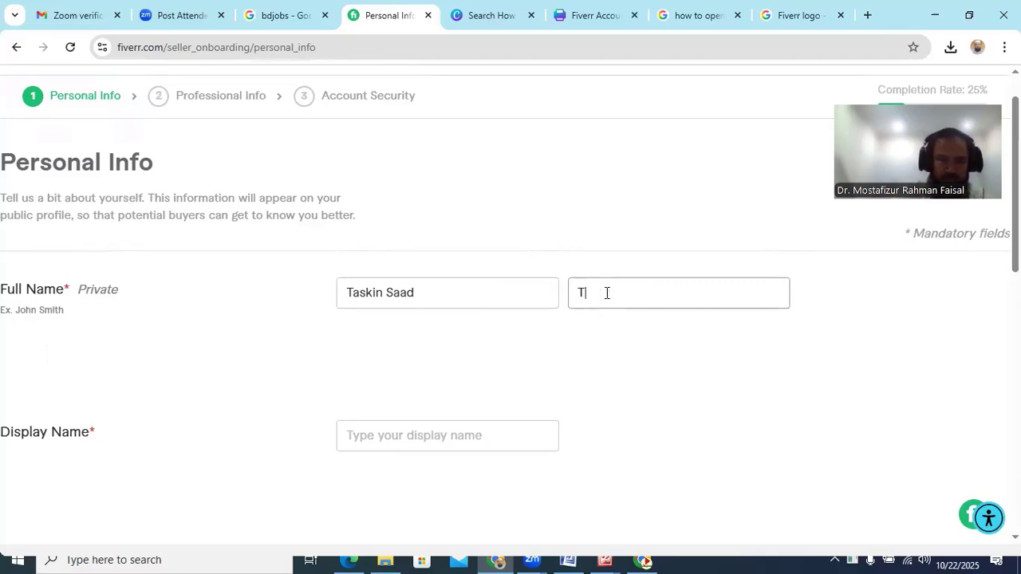
{"action": "type", "text": "usi"}
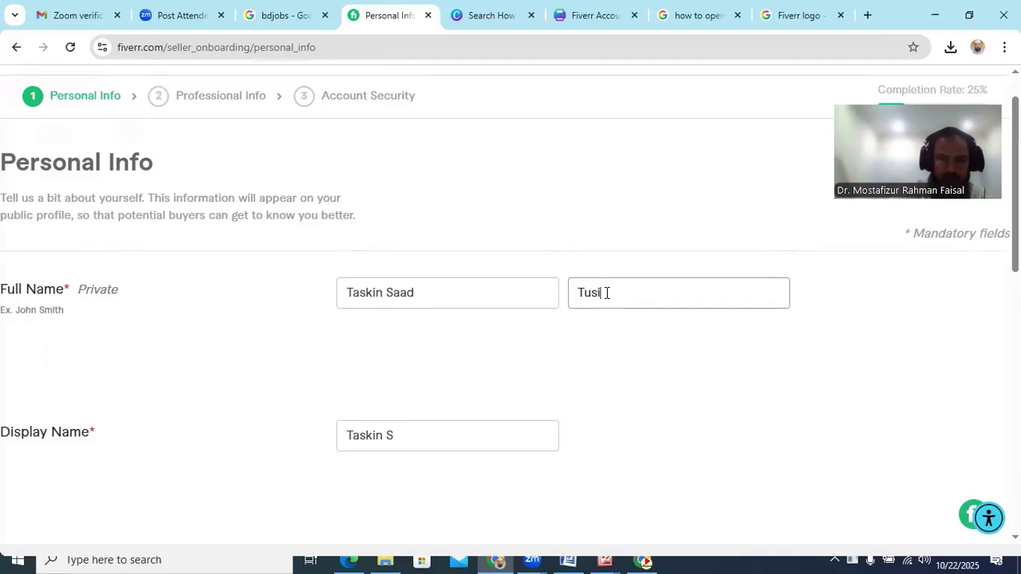
Step: Replace the surname initial in Display Name with the full surname
{"action": "left_click", "coordinate": [416, 438]}
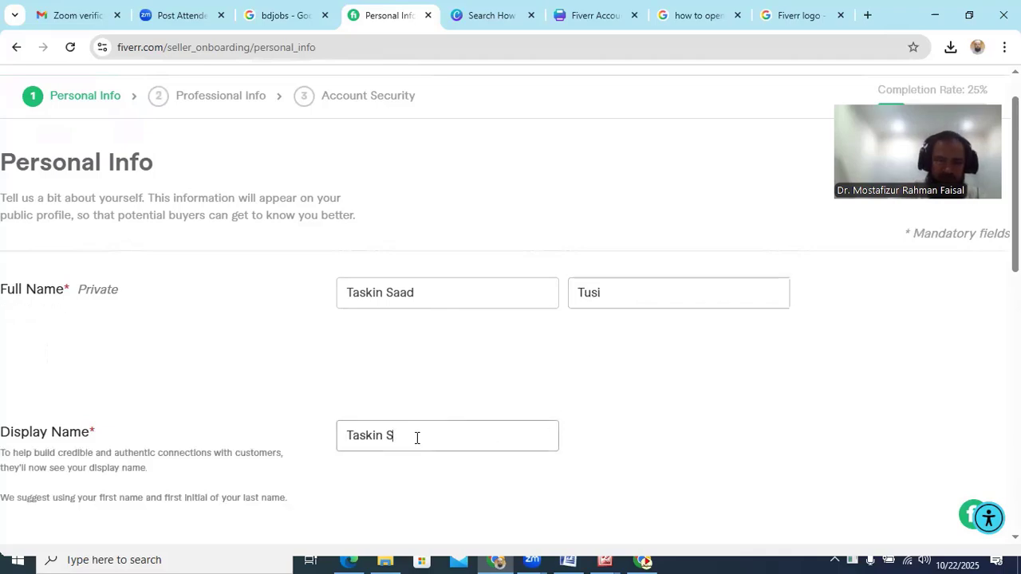
{"action": "scroll", "coordinate": [473, 428], "scroll_direction": "down", "scroll_amount": 1}
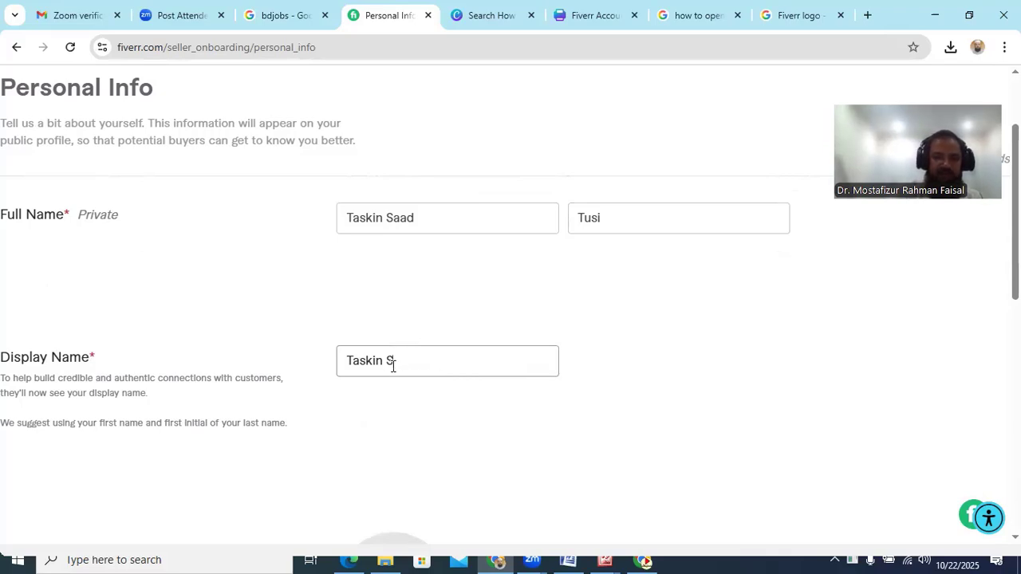
{"action": "double_click", "coordinate": [390, 363]}
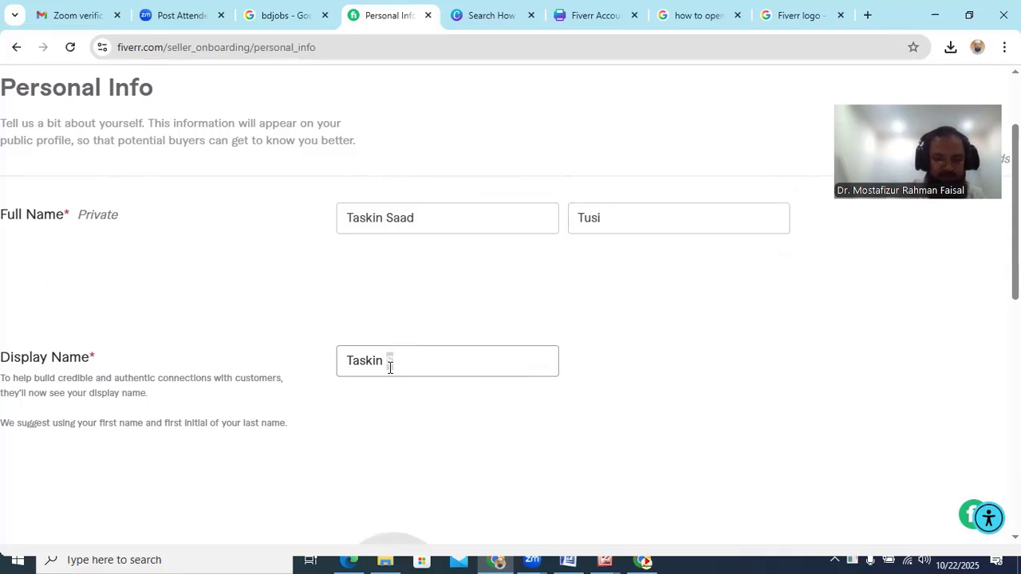
{"action": "type", "text": "T"}
{"action": "type", "text": "usi"}
{"action": "key", "text": "BackSpace"}
{"action": "key", "text": "BackSpace"}
{"action": "key", "text": "BackSpace"}
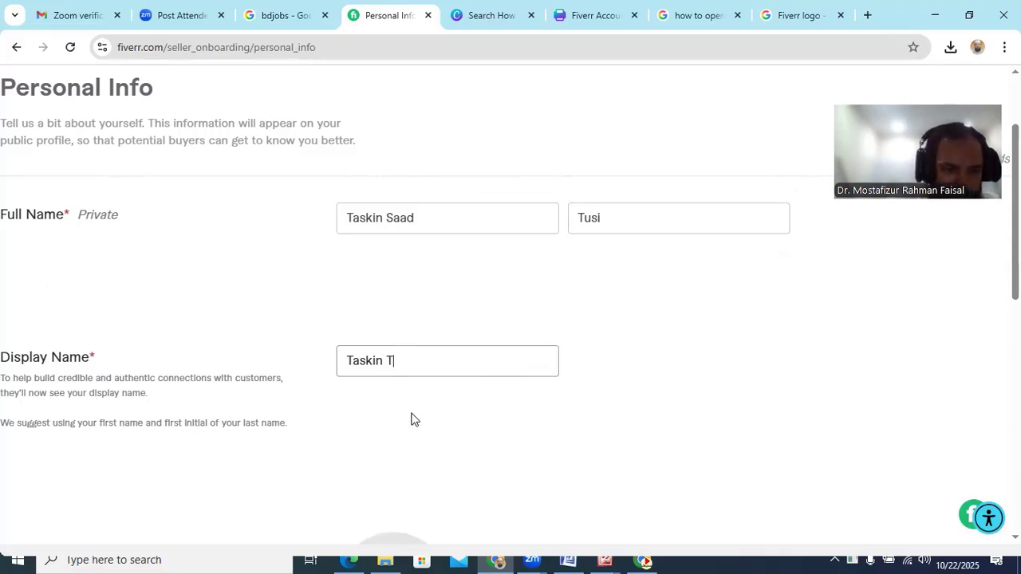
{"action": "left_click", "coordinate": [412, 414]}
{"action": "scroll", "coordinate": [445, 413], "scroll_direction": "down", "scroll_amount": 1}
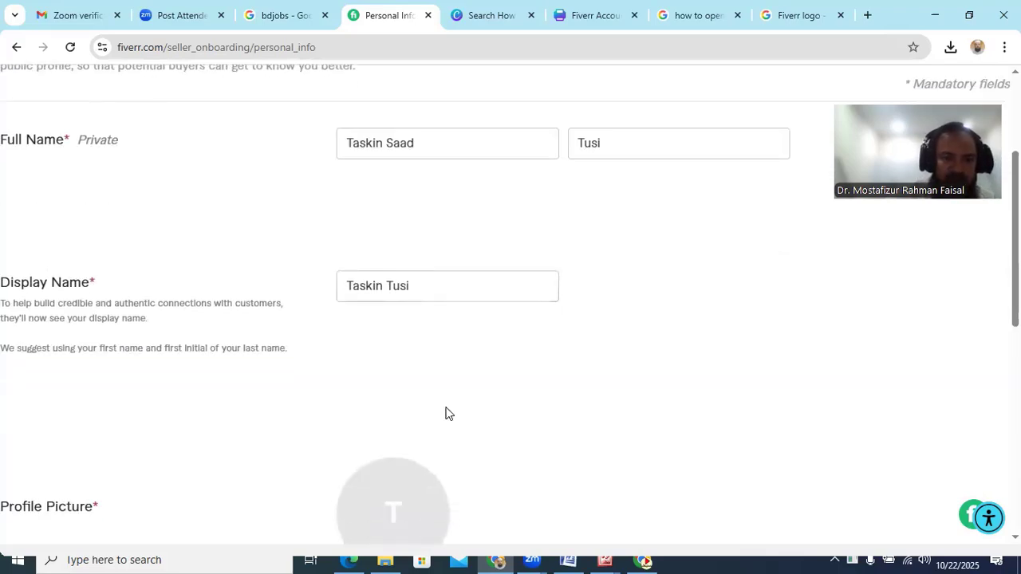
{"action": "scroll", "coordinate": [445, 413], "scroll_direction": "down", "scroll_amount": 2}
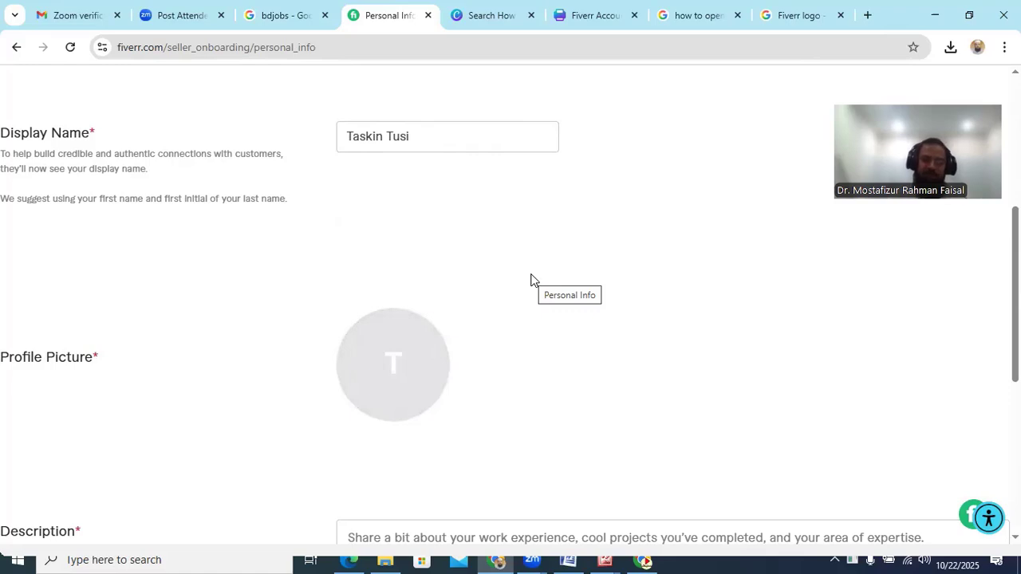
{"action": "mouse_move", "coordinate": [406, 347]}
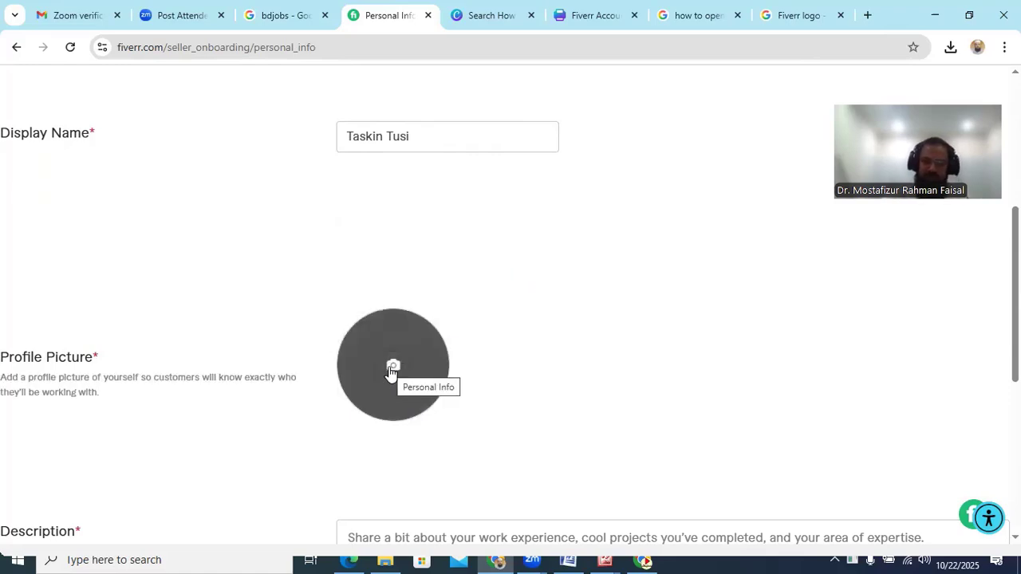
{"action": "scroll", "coordinate": [585, 367], "scroll_direction": "down", "scroll_amount": 2}
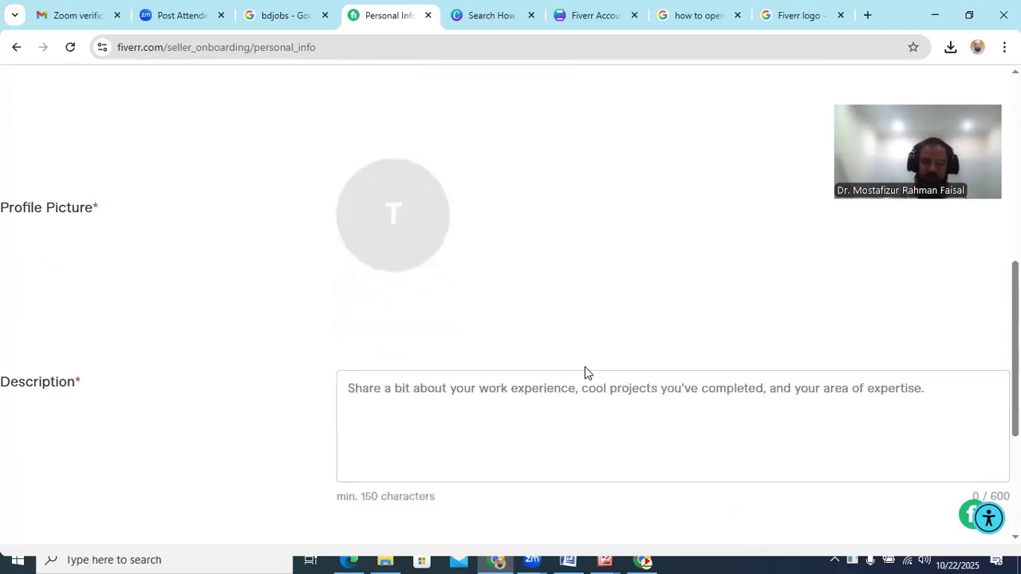
{"action": "scroll", "coordinate": [585, 372], "scroll_direction": "down", "scroll_amount": 1}
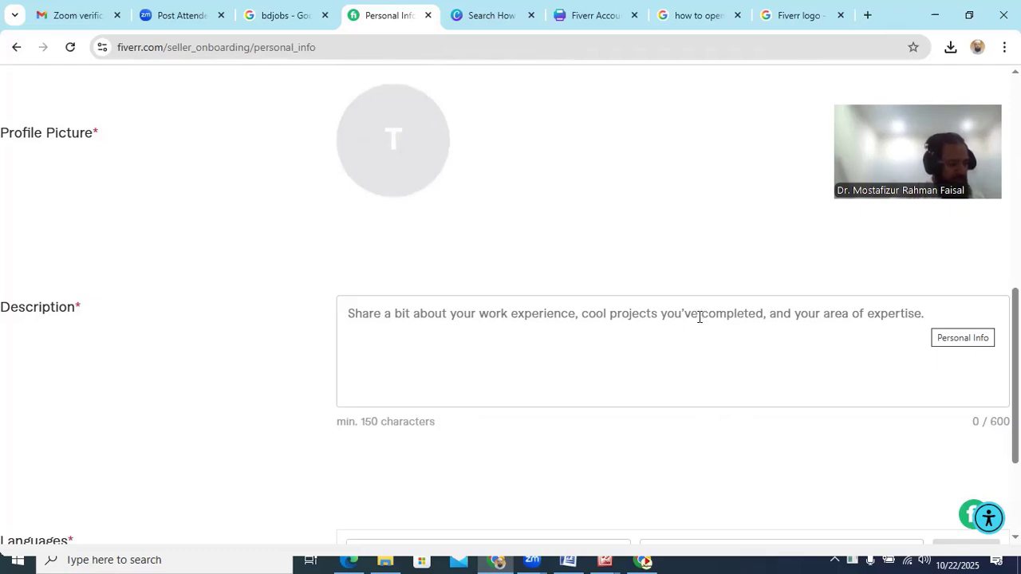
Step: Start the Description with 'SEO', then insert 'I worked for Digital Marketing' before it
{"action": "left_click", "coordinate": [493, 313]}
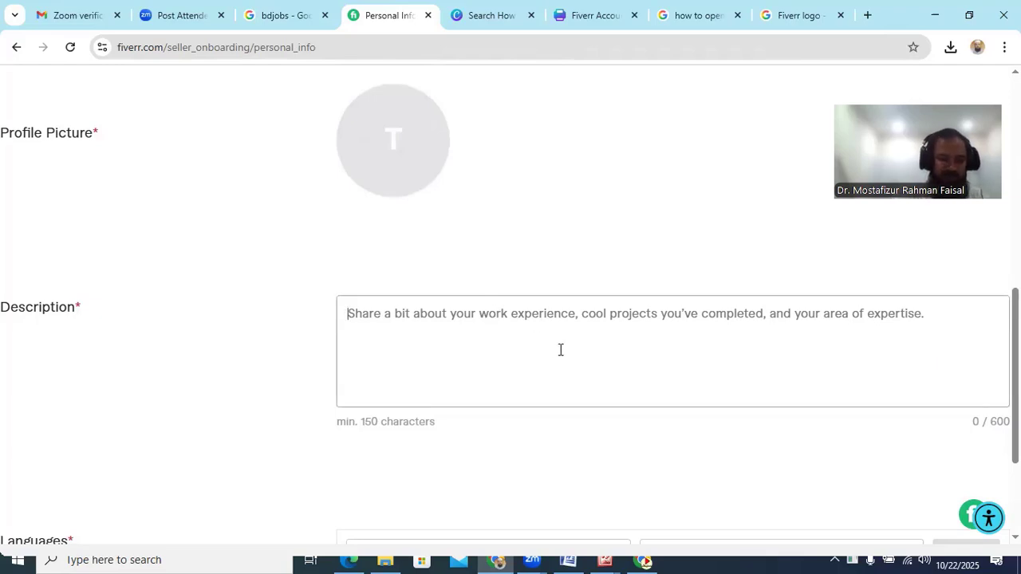
{"action": "type", "text": "SEO"}
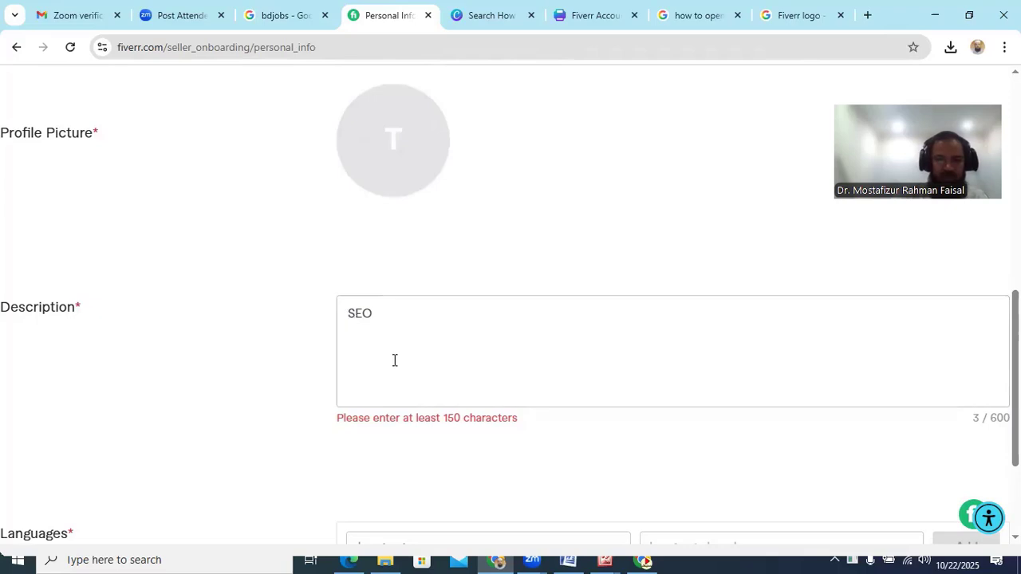
{"action": "left_click", "coordinate": [352, 315]}
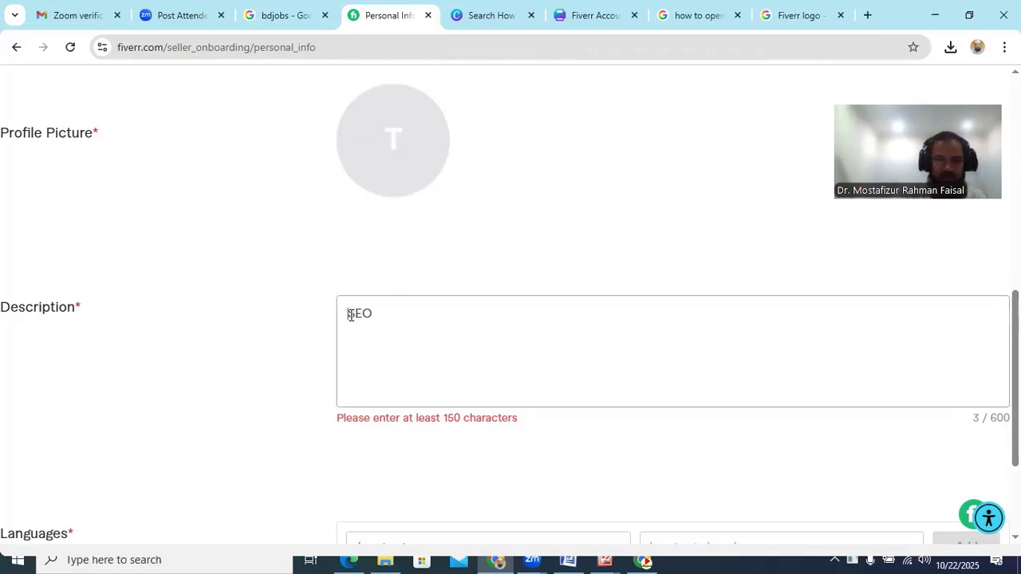
{"action": "type", "text": "I wo"}
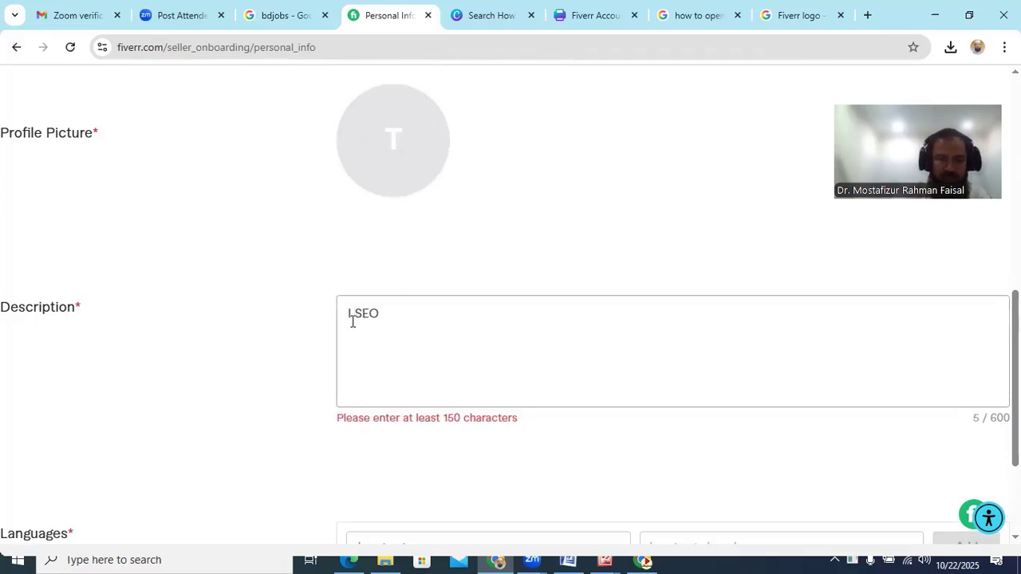
{"action": "type", "text": "rked "}
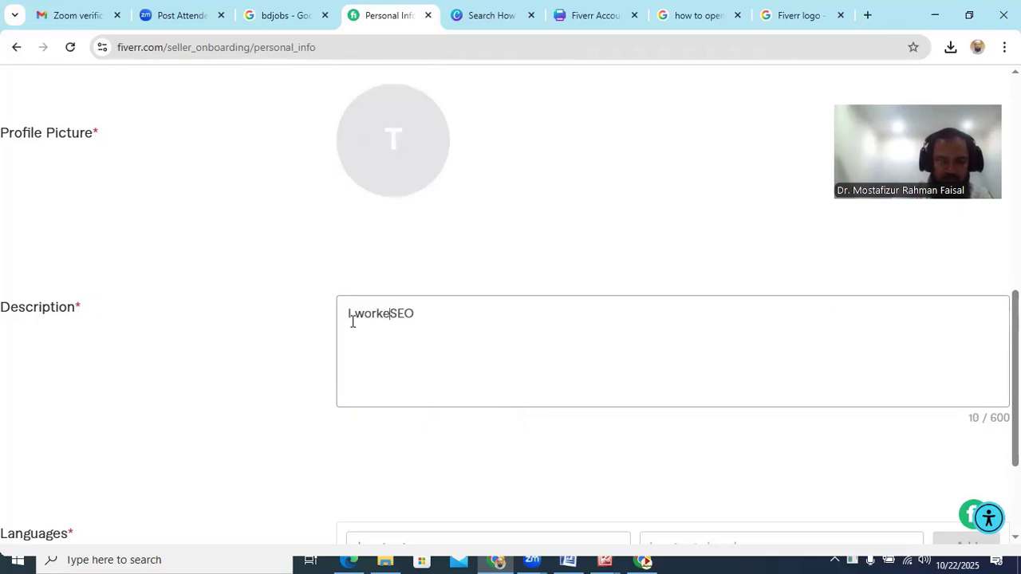
{"action": "type", "text": "for "}
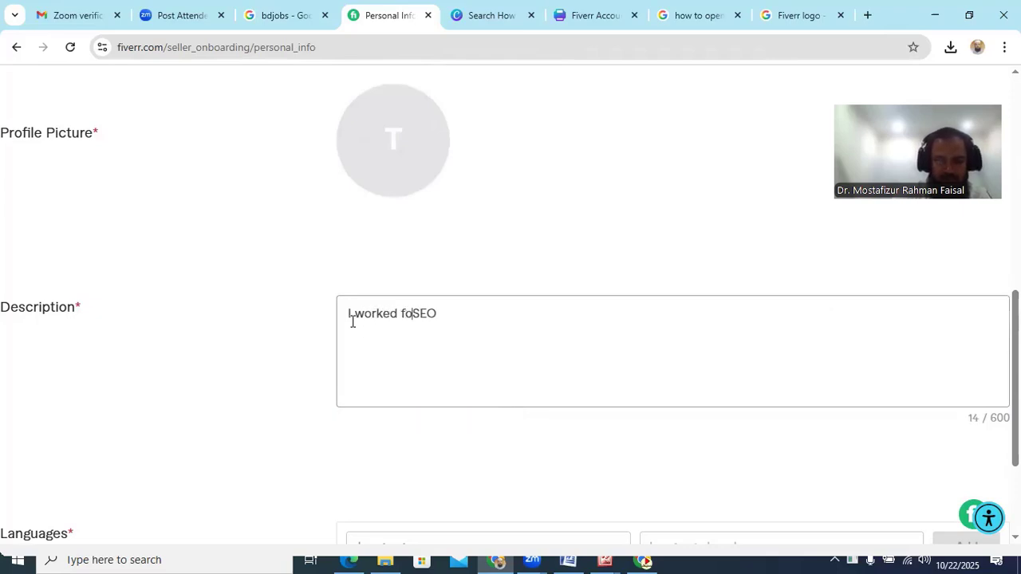
{"action": "type", "text": "d"}
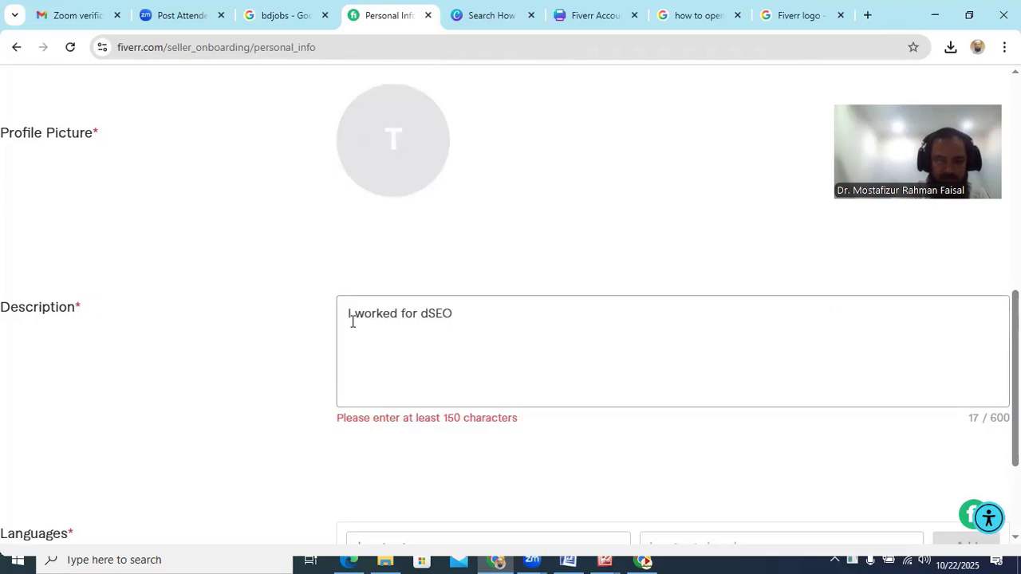
{"action": "key", "text": "BackSpace"}
{"action": "type", "text": "Digit"}
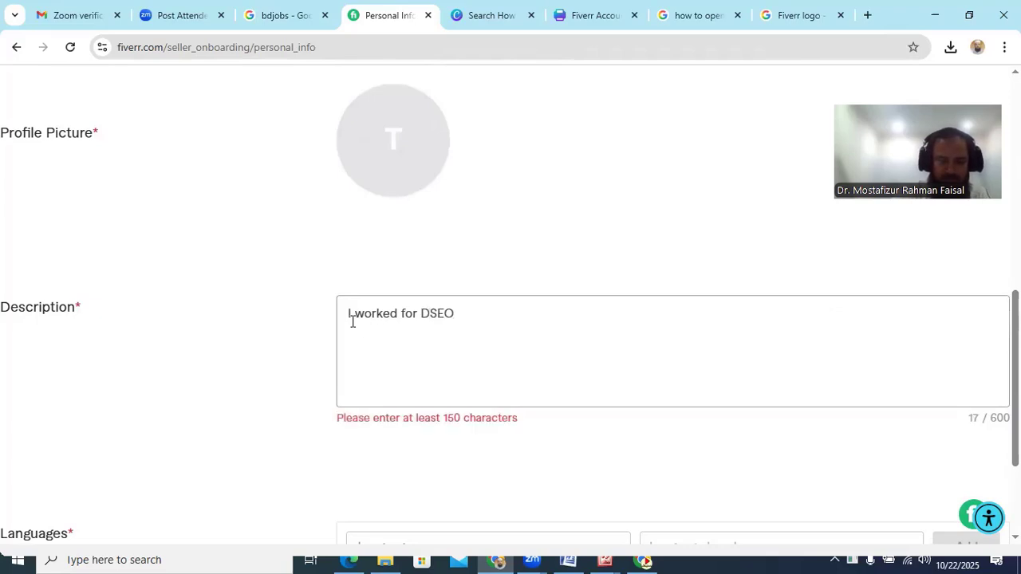
{"action": "type", "text": "al Mar"}
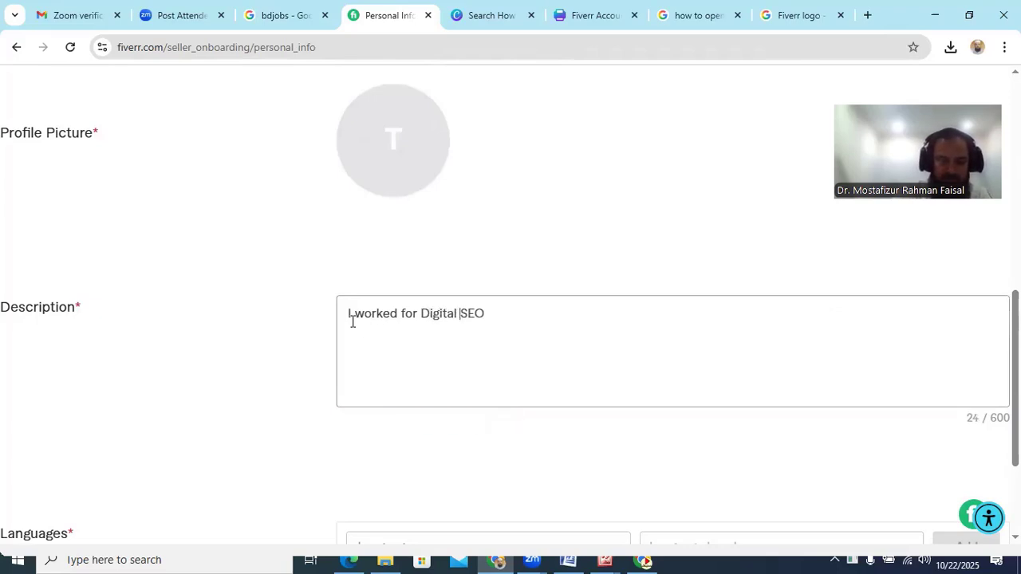
{"action": "type", "text": "keti"}
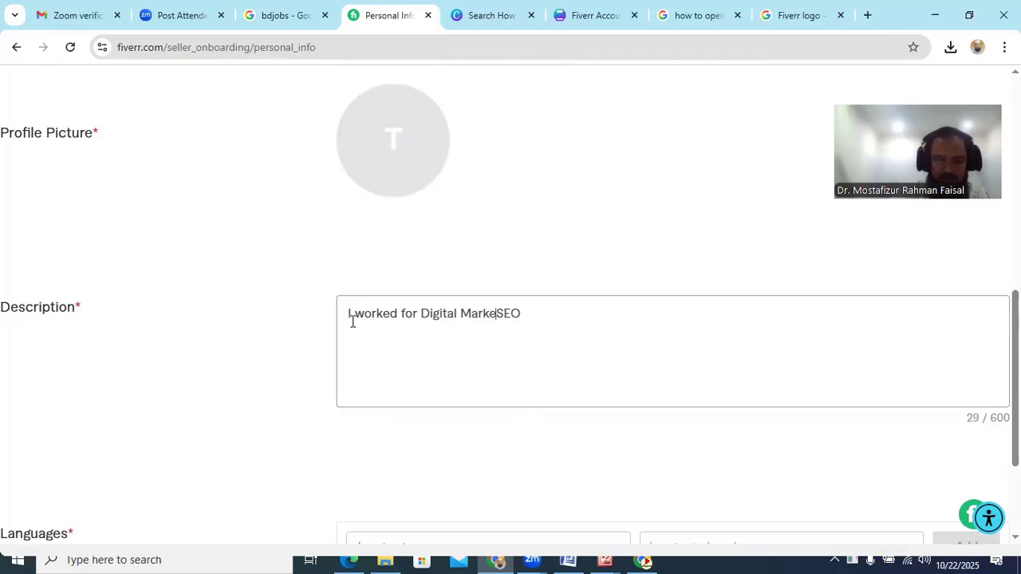
{"action": "type", "text": "n"}
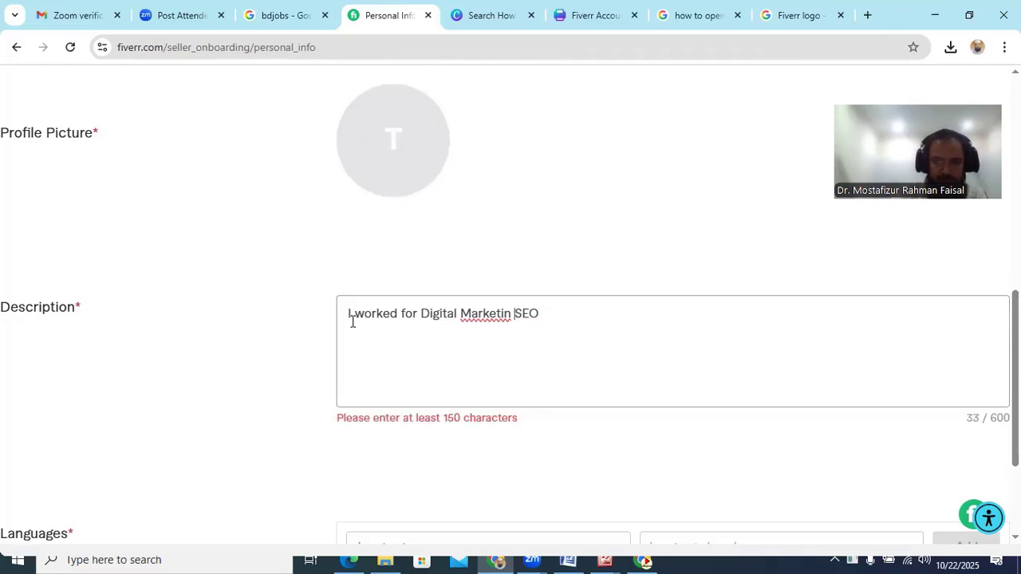
{"action": "key", "text": "BackSpace"}
{"action": "type", "text": "g"}
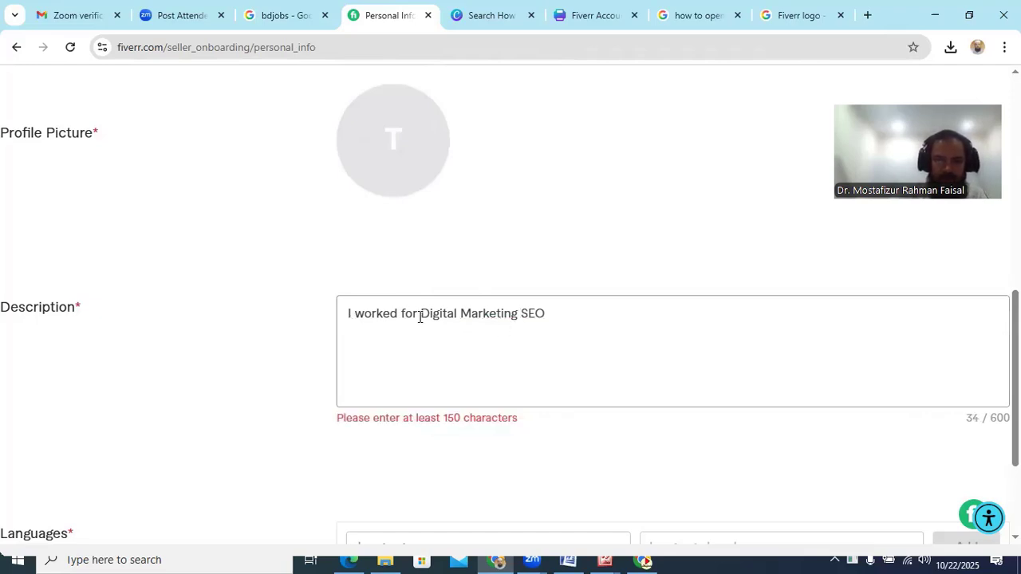
Step: Reword it to 'I am working on Digital Marketing for five years.' and begin 'Iam'
{"action": "left_click_drag", "start_coordinate": [414, 316], "coordinate": [401, 321]}
{"action": "left_click", "coordinate": [356, 316]}
{"action": "type", "text": "am"}
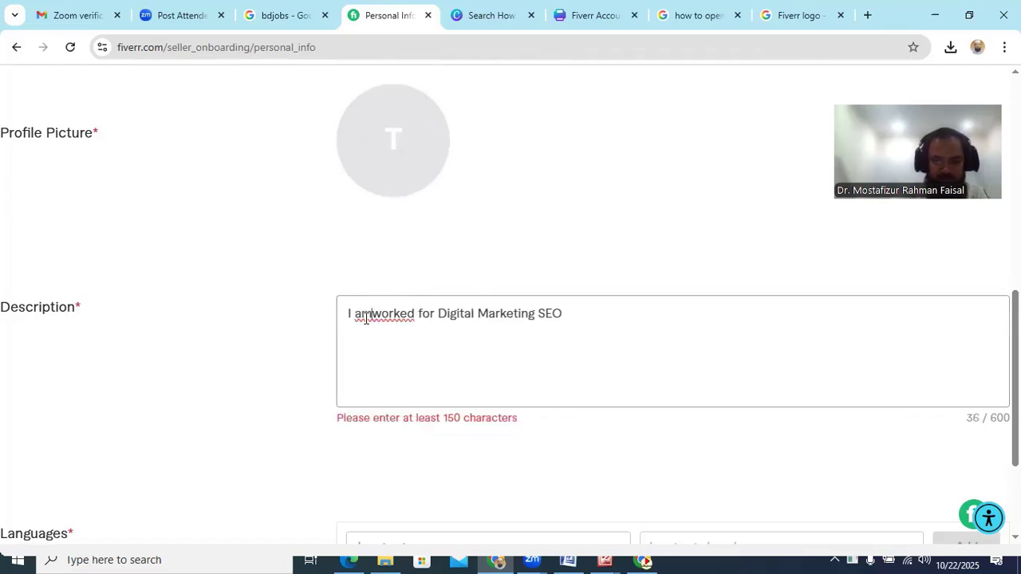
{"action": "left_click", "coordinate": [418, 316]}
{"action": "key", "text": "BackSpace"}
{"action": "key", "text": "BackSpace"}
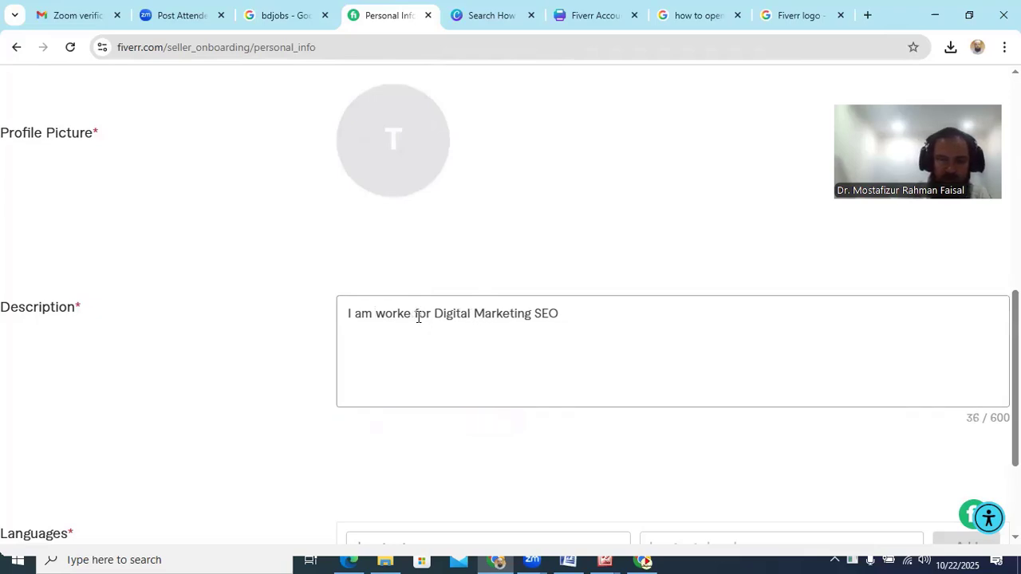
{"action": "type", "text": "in"}
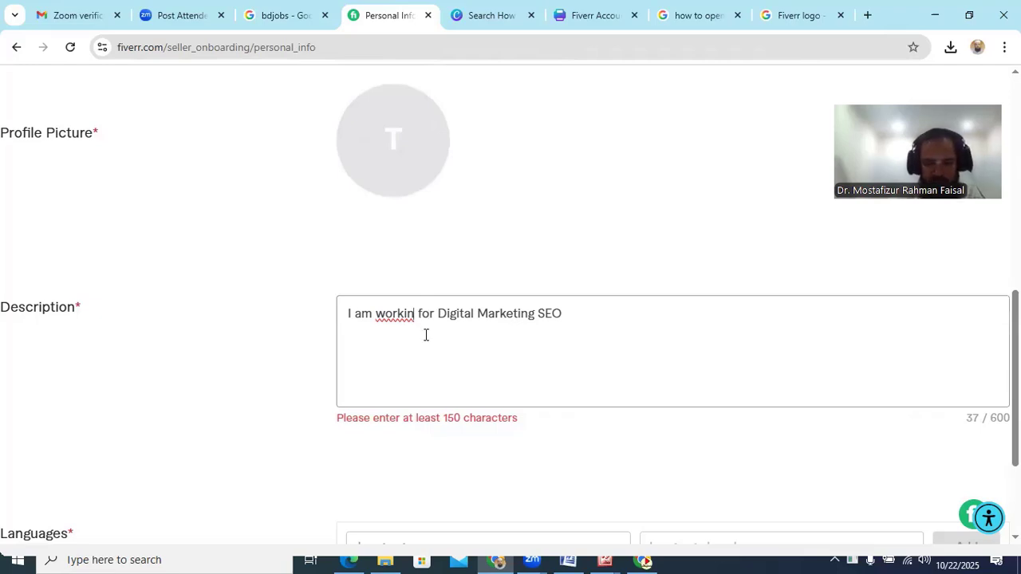
{"action": "type", "text": "g"}
{"action": "left_click_drag", "start_coordinate": [440, 312], "coordinate": [426, 317]}
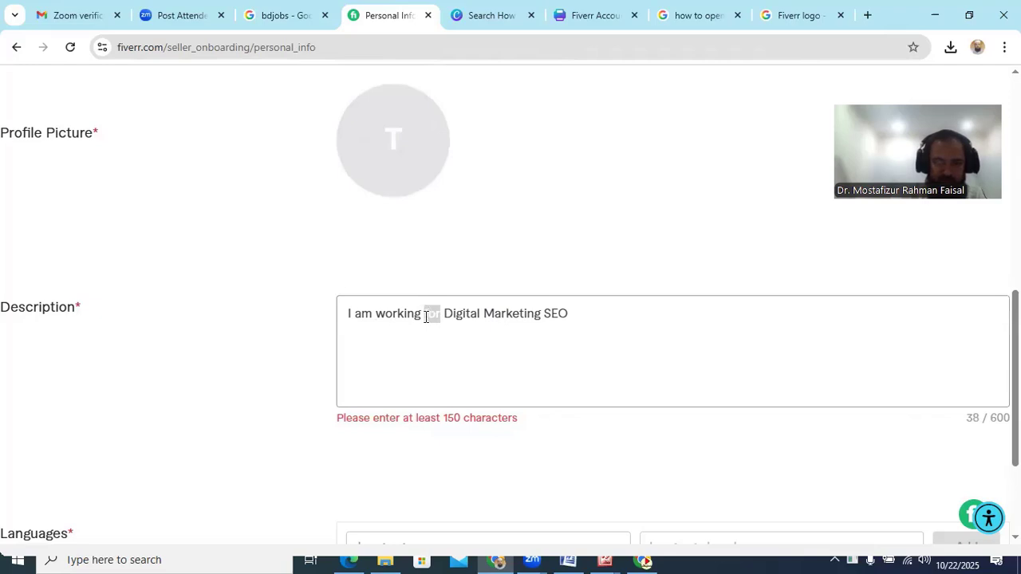
{"action": "type", "text": "on"}
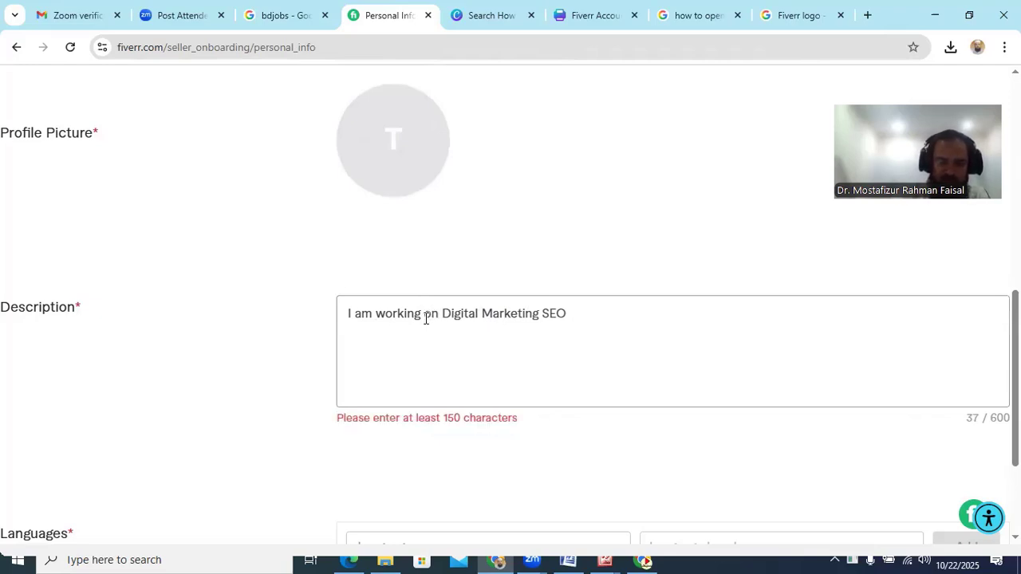
{"action": "left_click", "coordinate": [539, 314]}
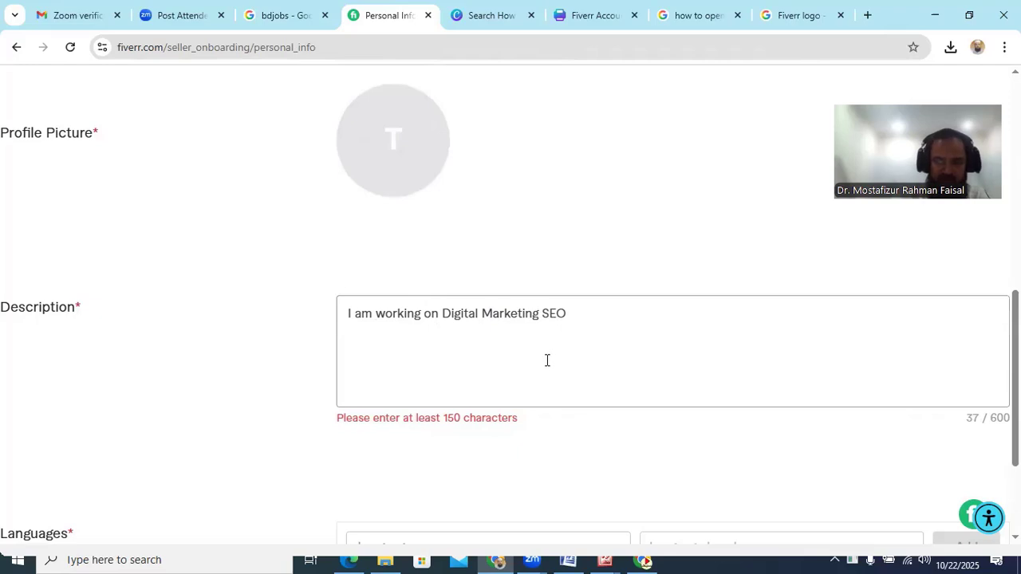
{"action": "type", "text": "f"}
{"action": "type", "text": "or f"}
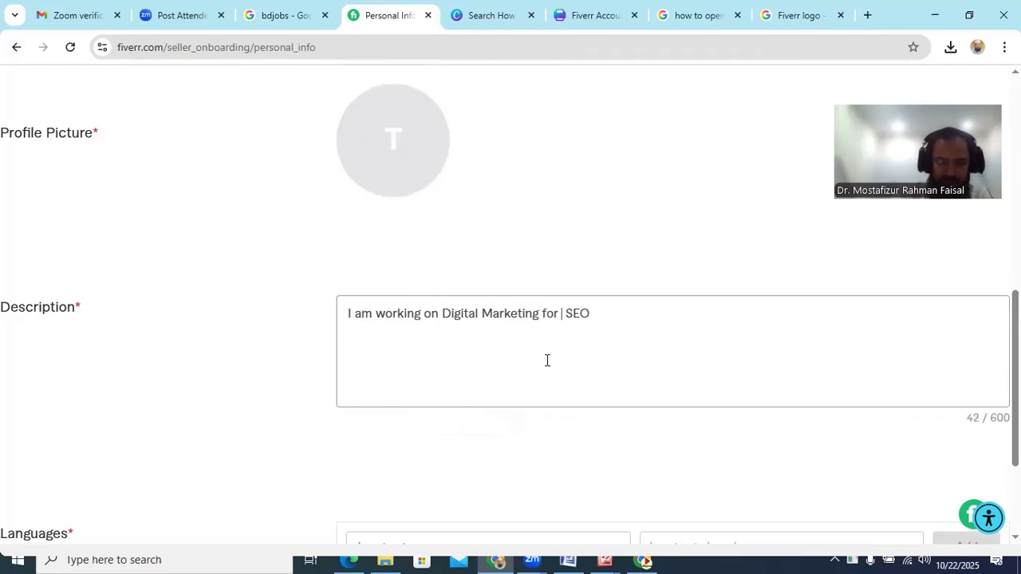
{"action": "type", "text": "ive "}
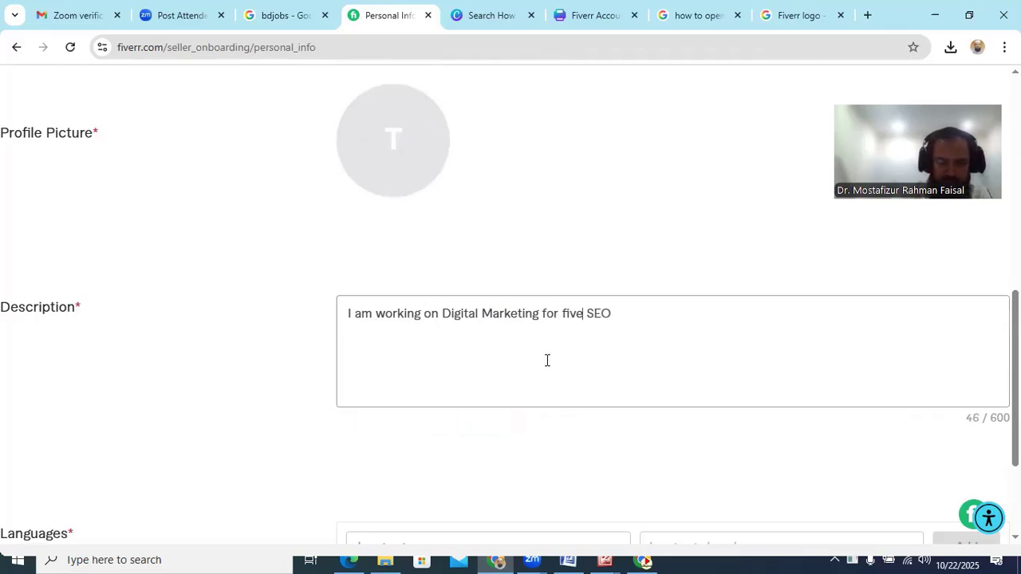
{"action": "type", "text": "years"}
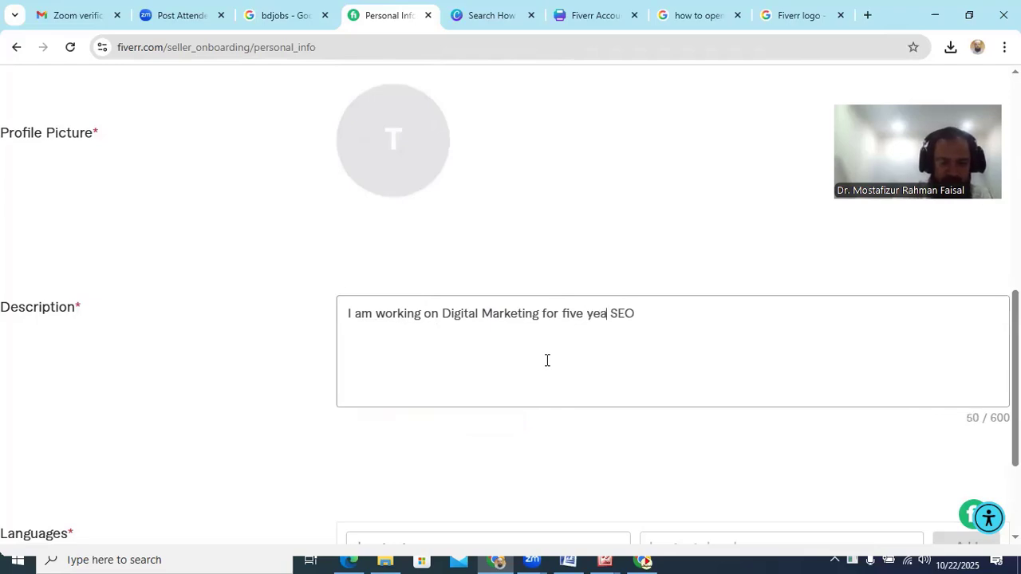
{"action": "type", "text": "."}
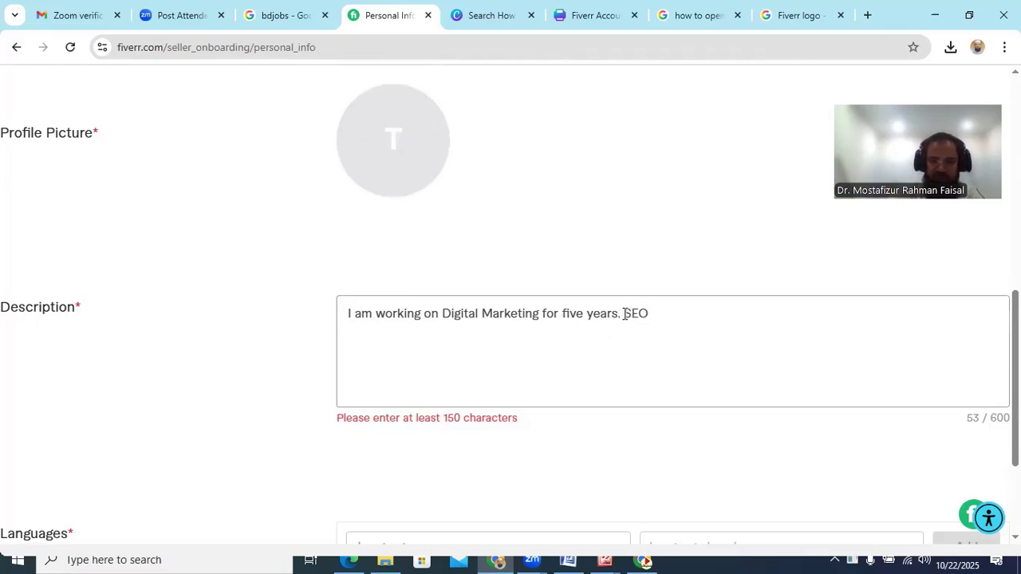
{"action": "type", "text": "Iam"}
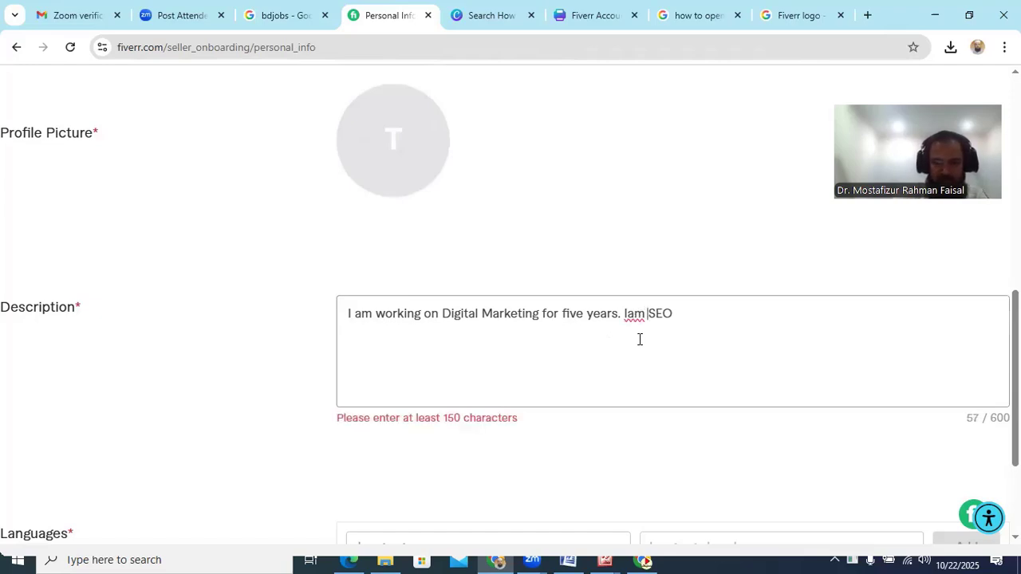
Step: Continue the Description with 'a SEO expert. My other expertise fields are'
{"action": "key", "text": "End"}
{"action": "key", "text": "alt"}
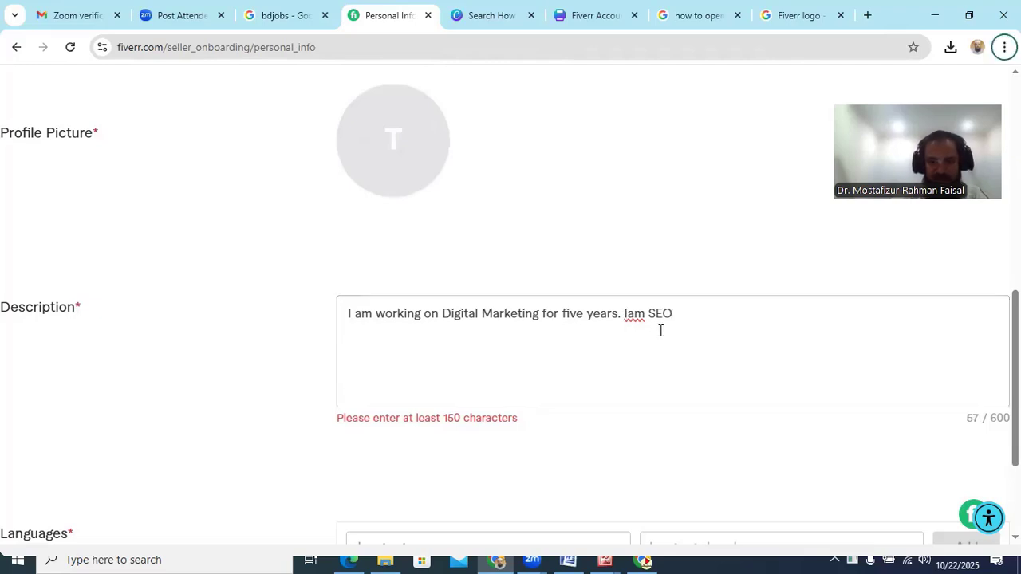
{"action": "key", "text": "Return"}
{"action": "left_click", "coordinate": [633, 315]}
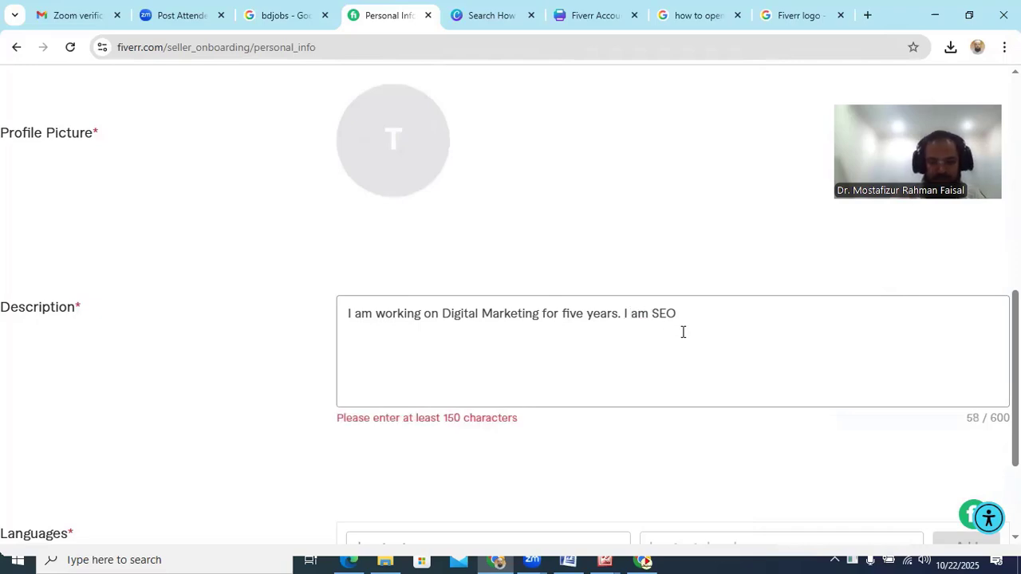
{"action": "type", "text": "a"}
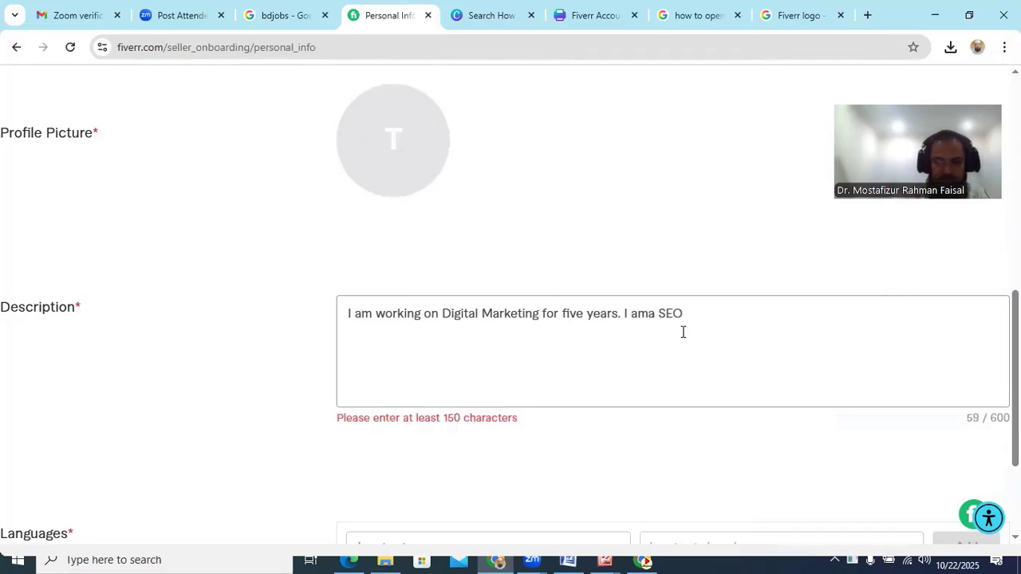
{"action": "key", "text": "BackSpace"}
{"action": "type", "text": "a"}
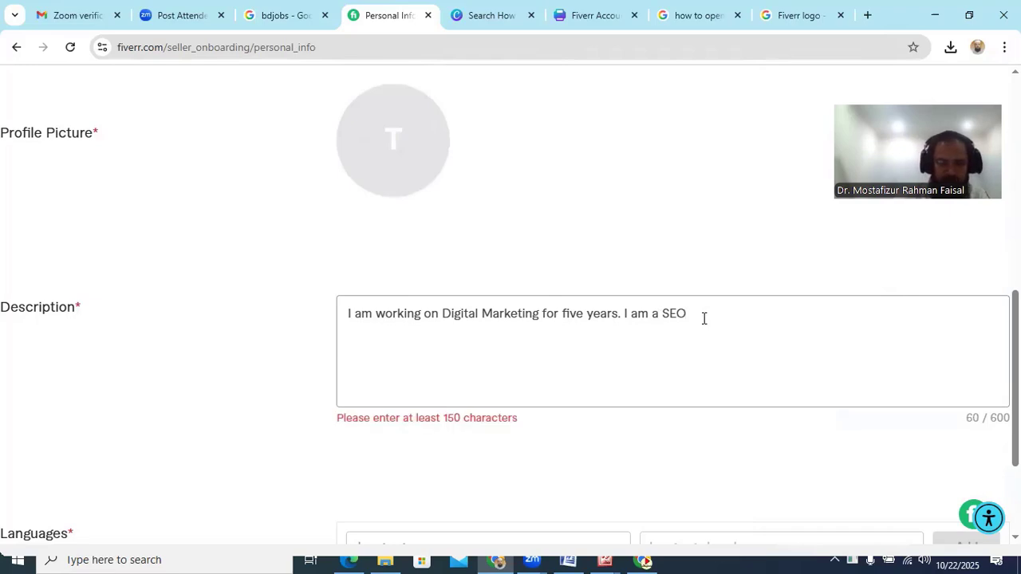
{"action": "type", "text": " SEO e"}
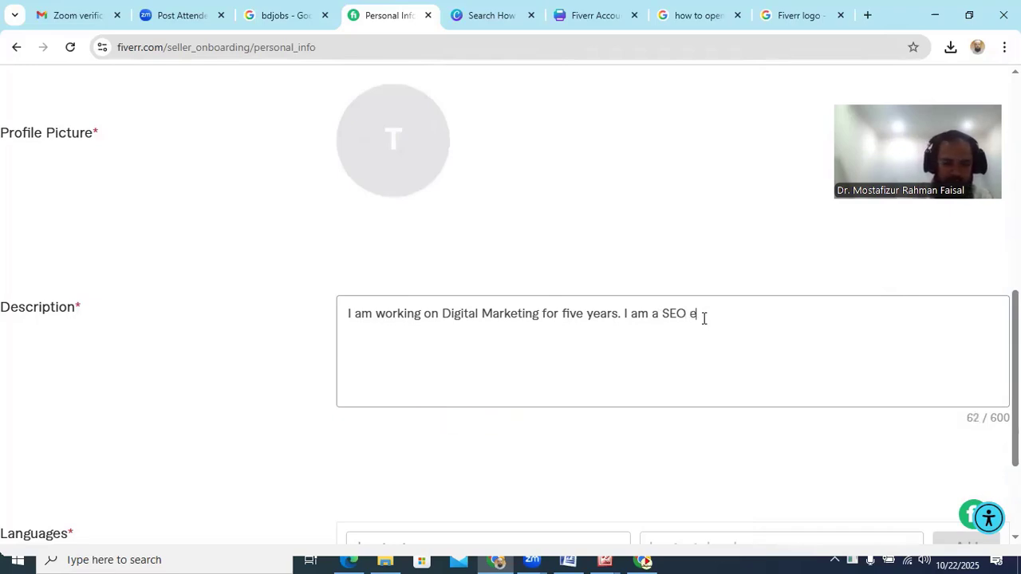
{"action": "type", "text": "xper"}
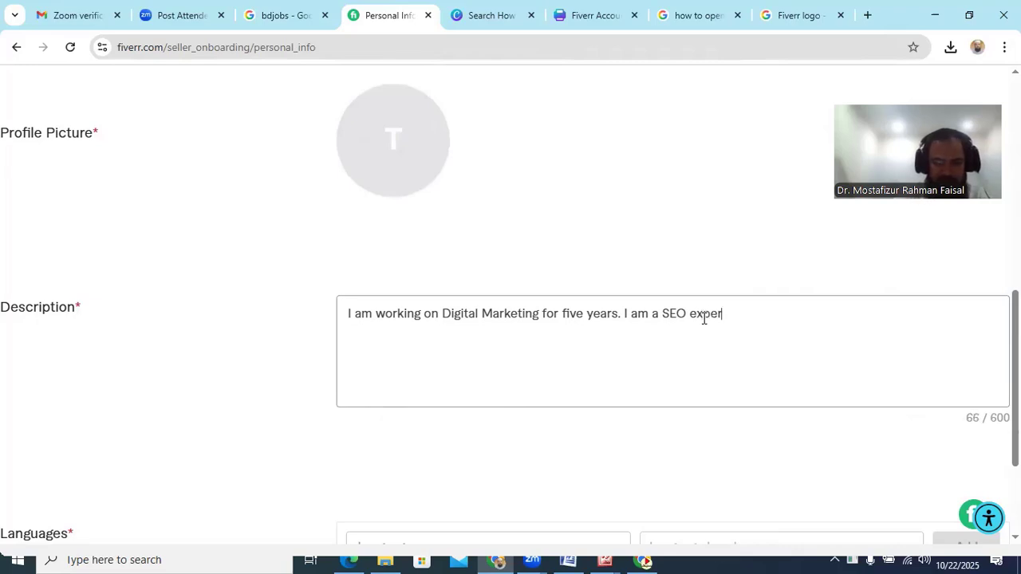
{"action": "type", "text": "t"}
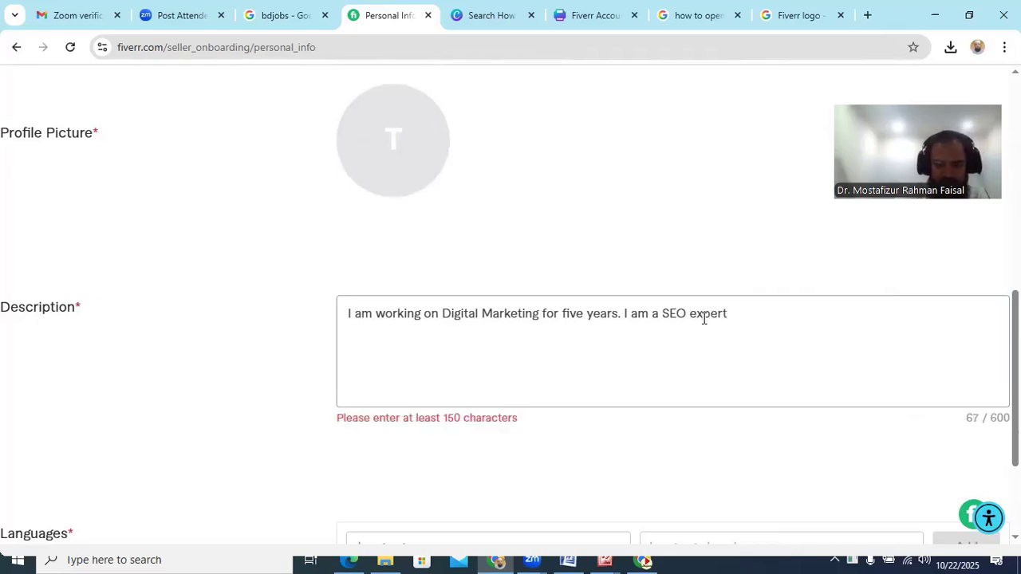
{"action": "type", "text": ". My"}
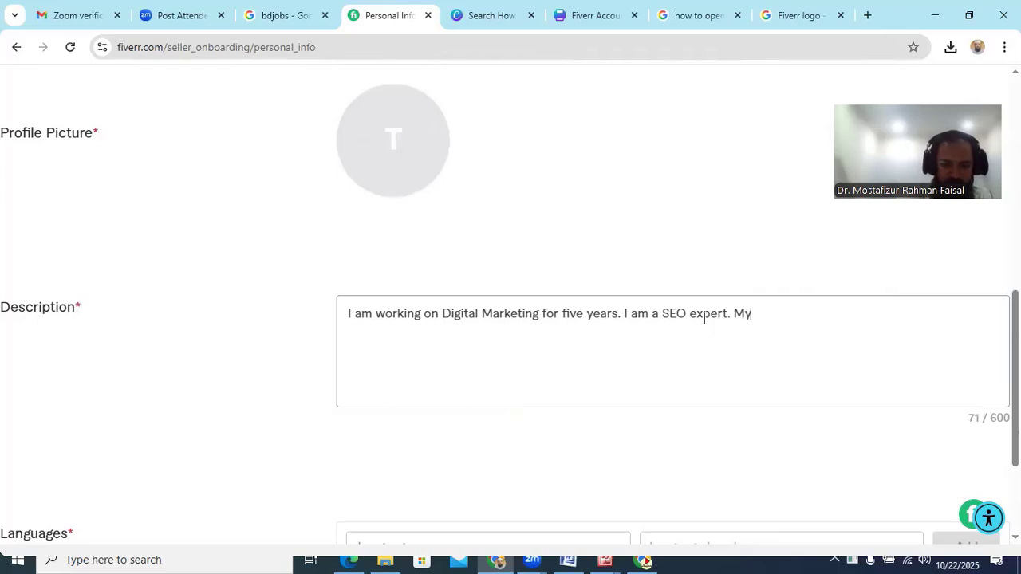
{"action": "type", "text": " other"}
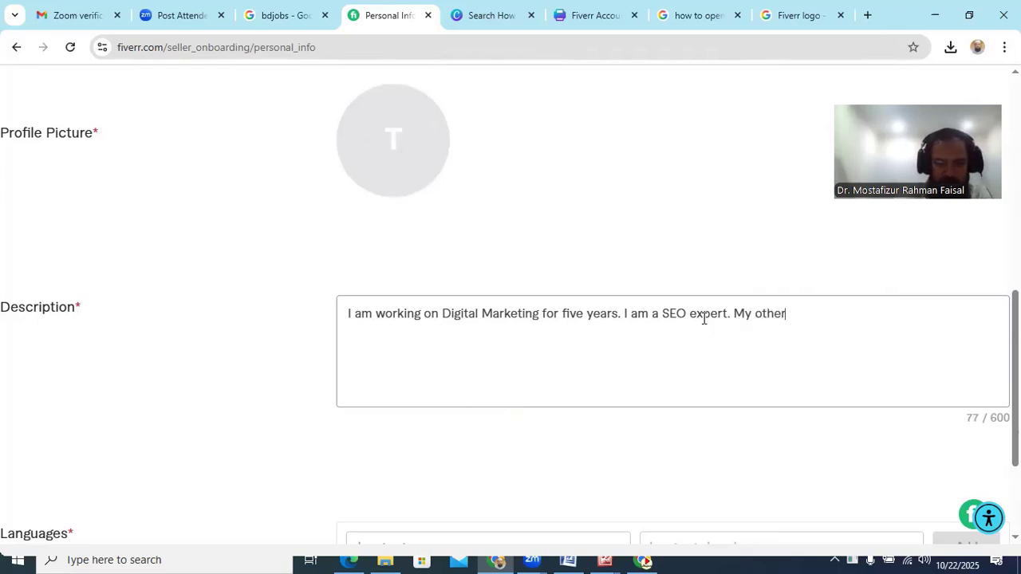
{"action": "type", "text": " ex"}
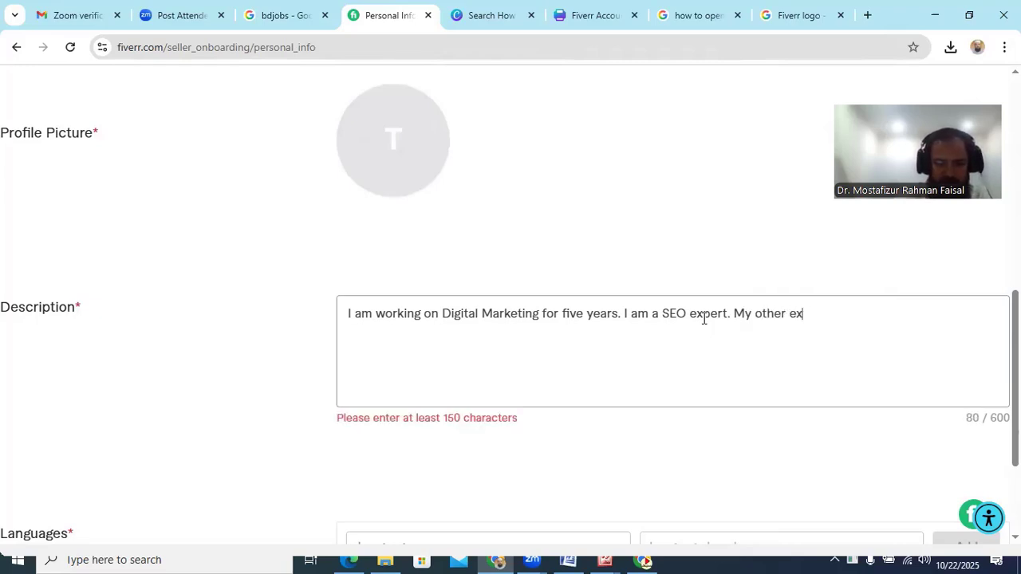
{"action": "type", "text": "pertis"}
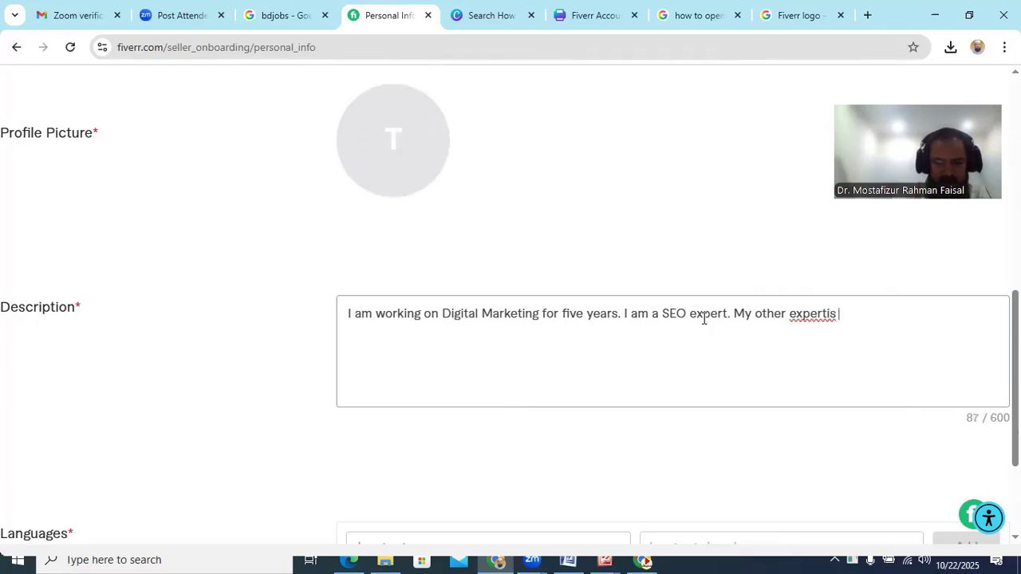
{"action": "key", "text": "BackSpace"}
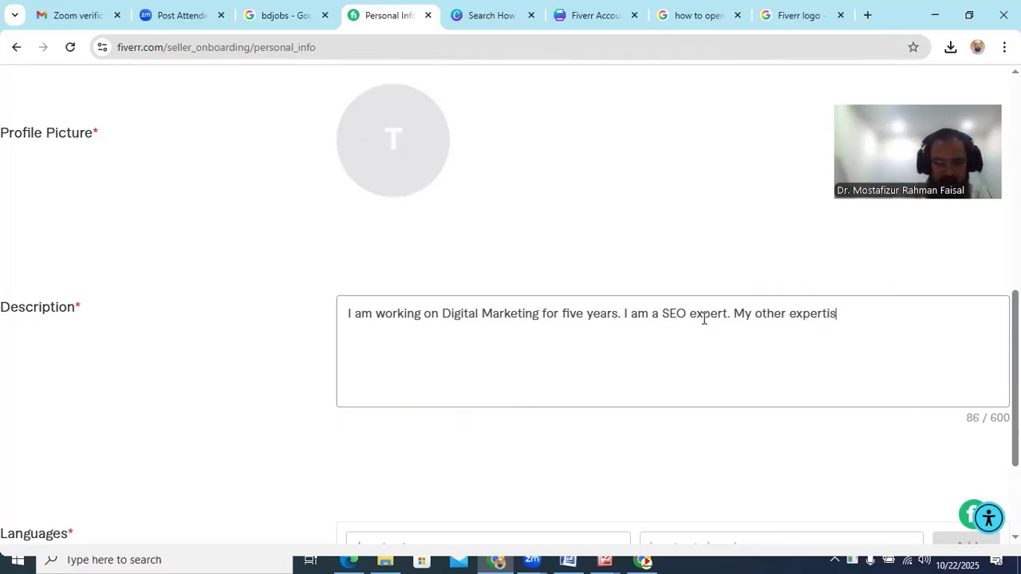
{"action": "type", "text": "e "}
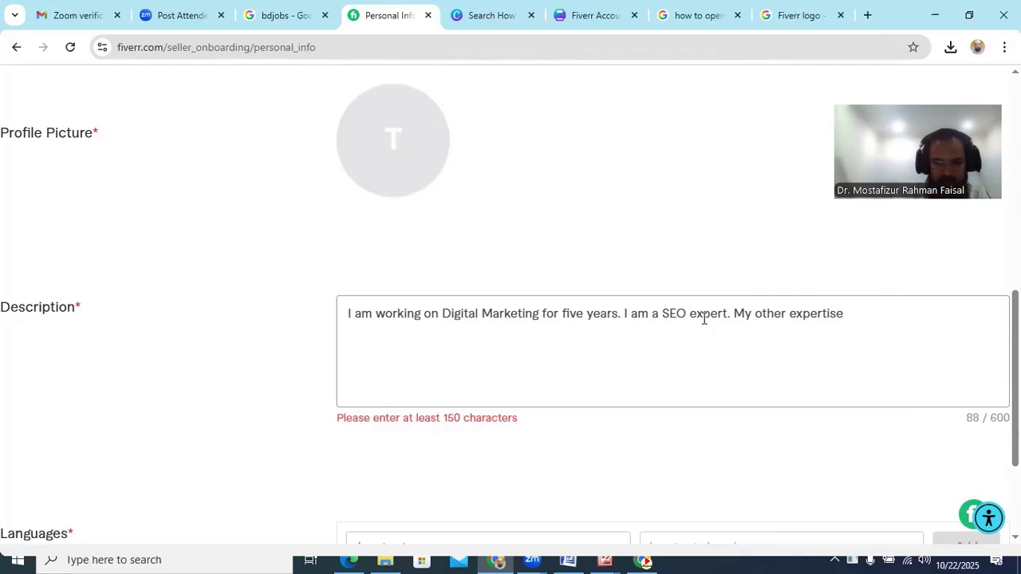
{"action": "type", "text": "field"}
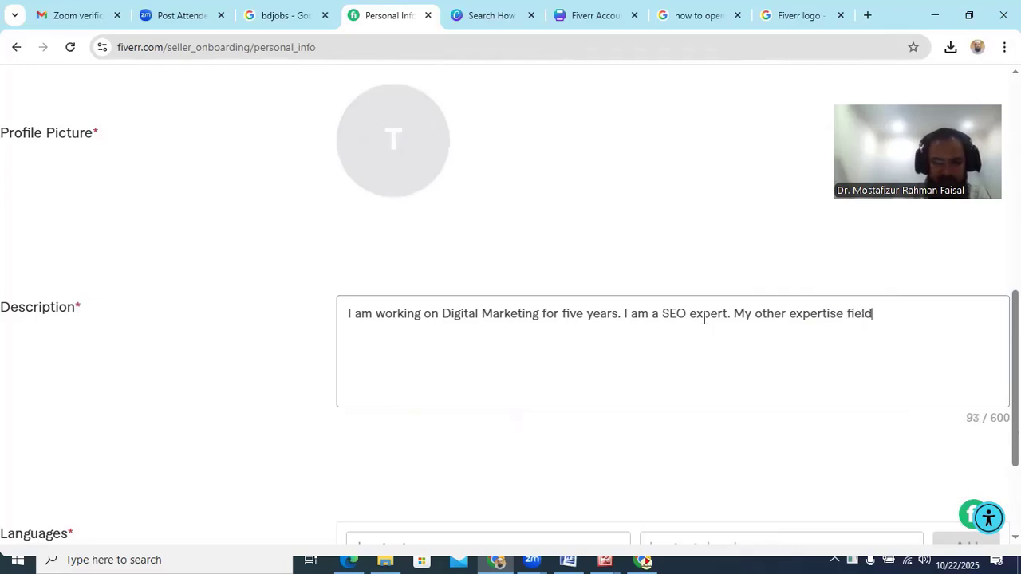
{"action": "type", "text": "s are"}
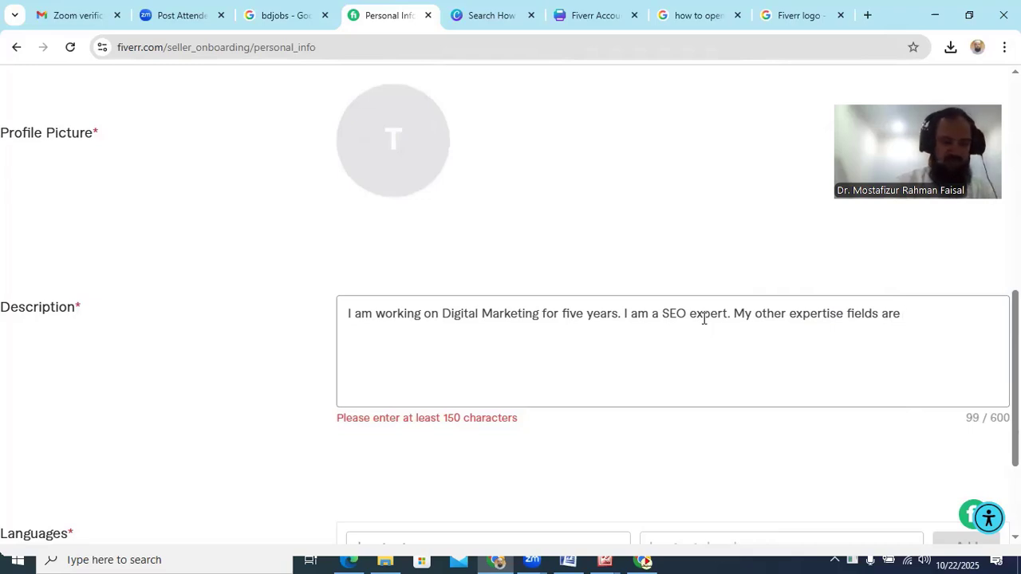
Step: Add 'Article Writing, Photo Editing,' as the first expertise fields, fixing typos
{"action": "type", "text": "Artic"}
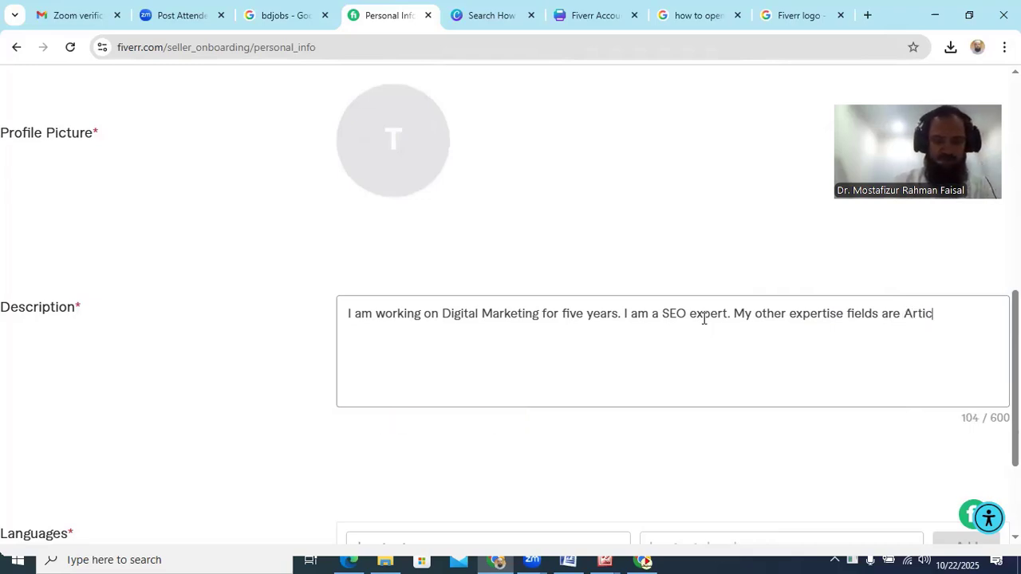
{"action": "type", "text": "le "}
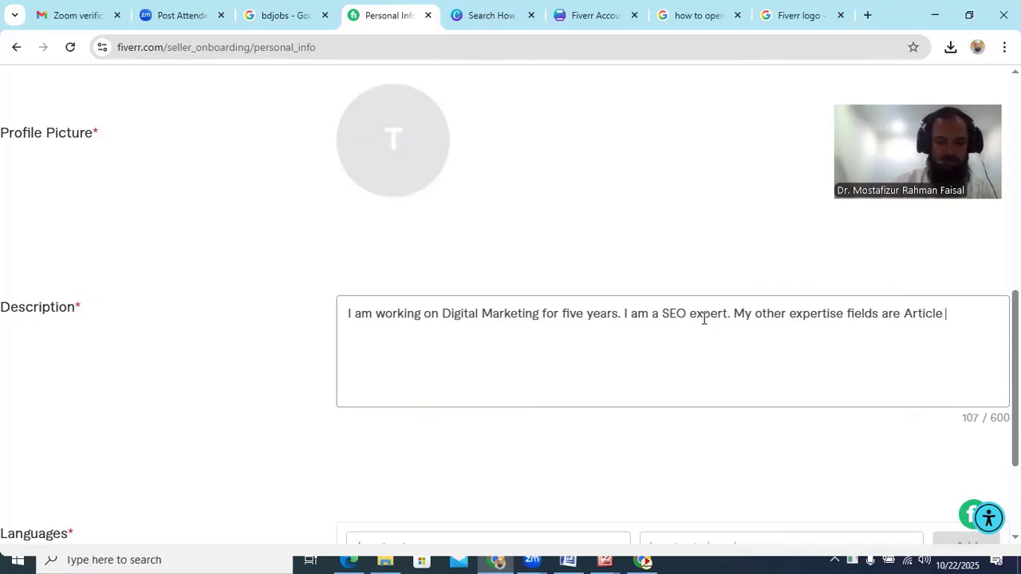
{"action": "type", "text": "writin"}
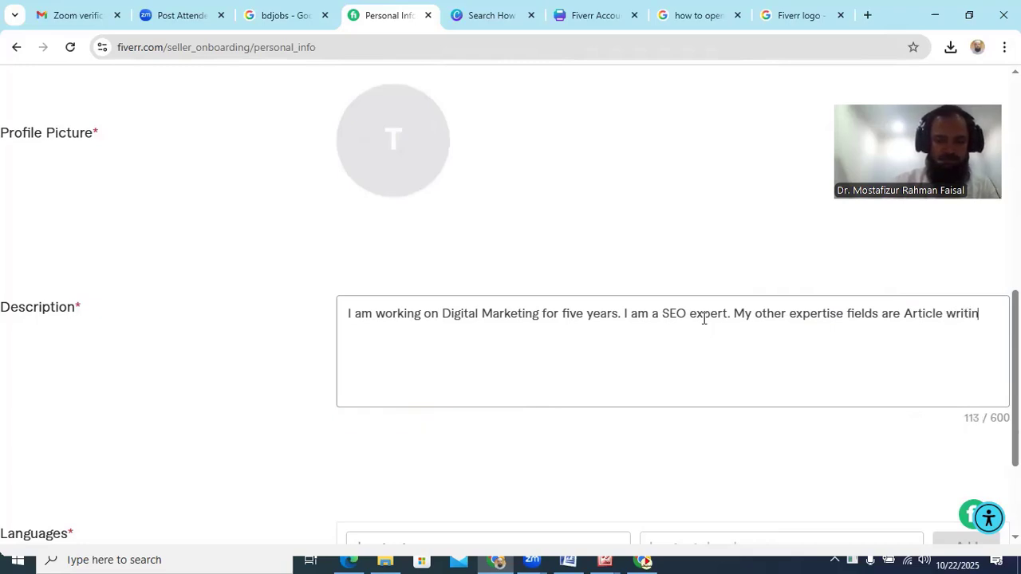
{"action": "type", "text": "g, "}
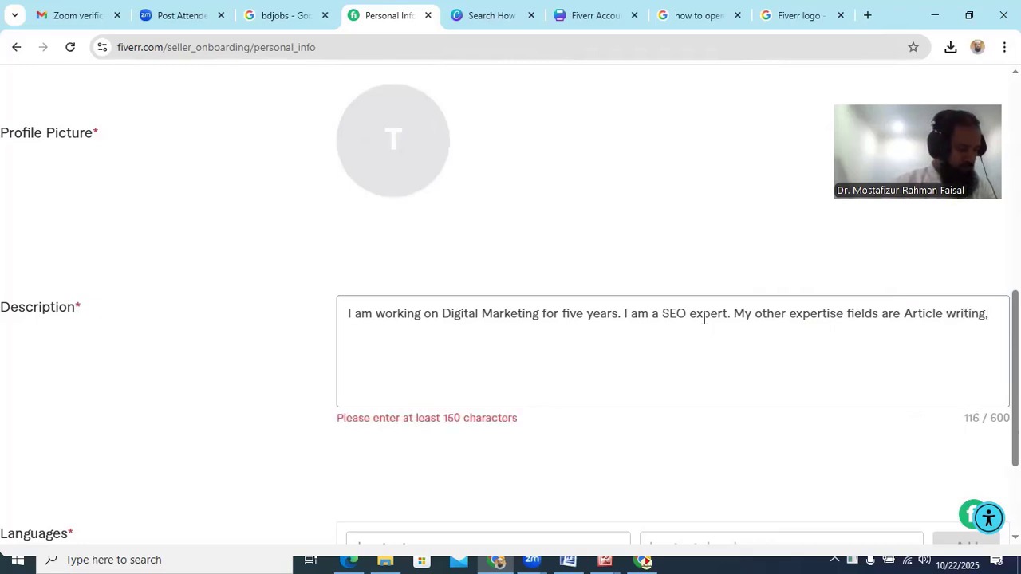
{"action": "type", "text": "Phto"}
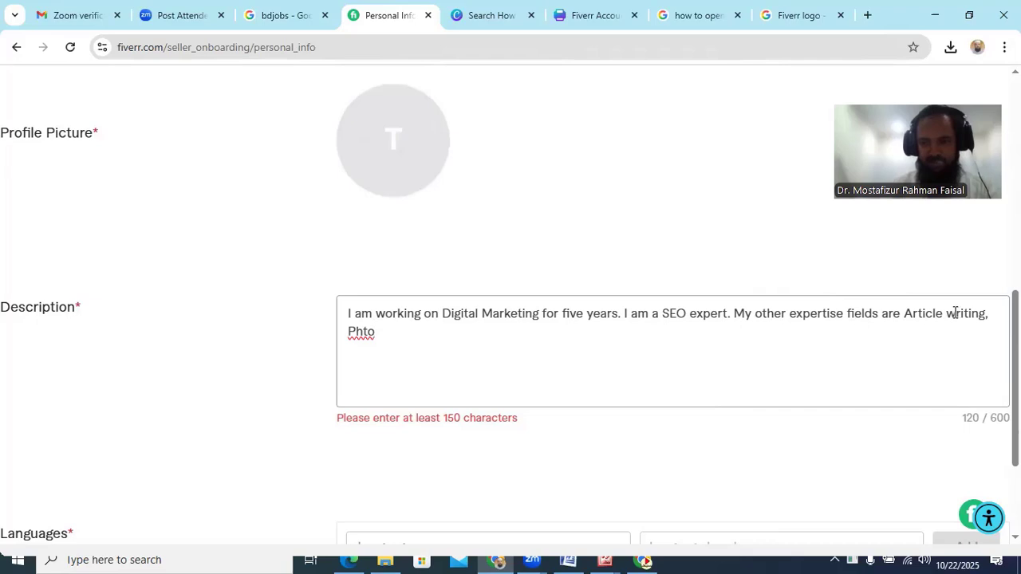
{"action": "left_click_drag", "start_coordinate": [955, 313], "coordinate": [947, 314]}
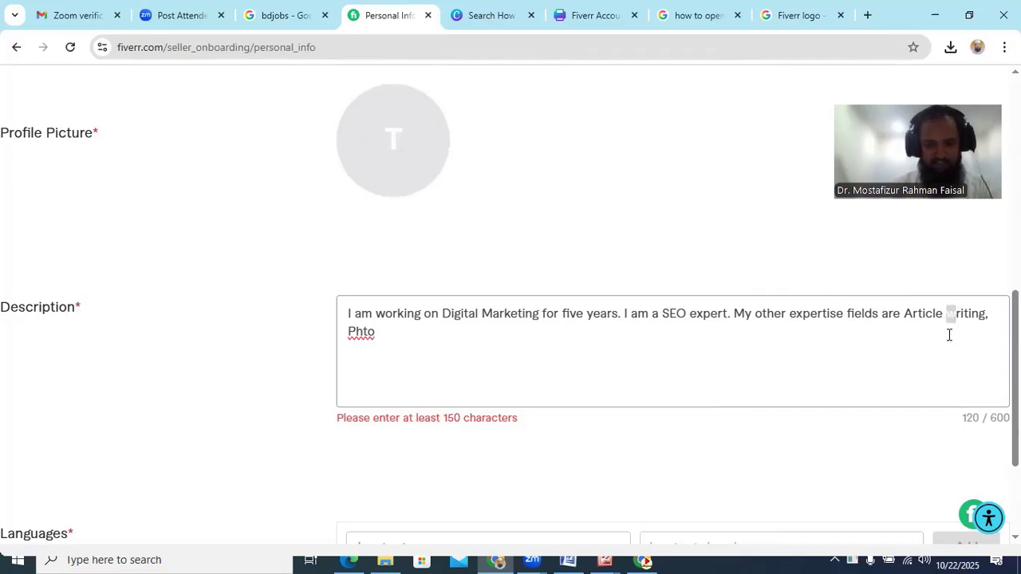
{"action": "type", "text": "W"}
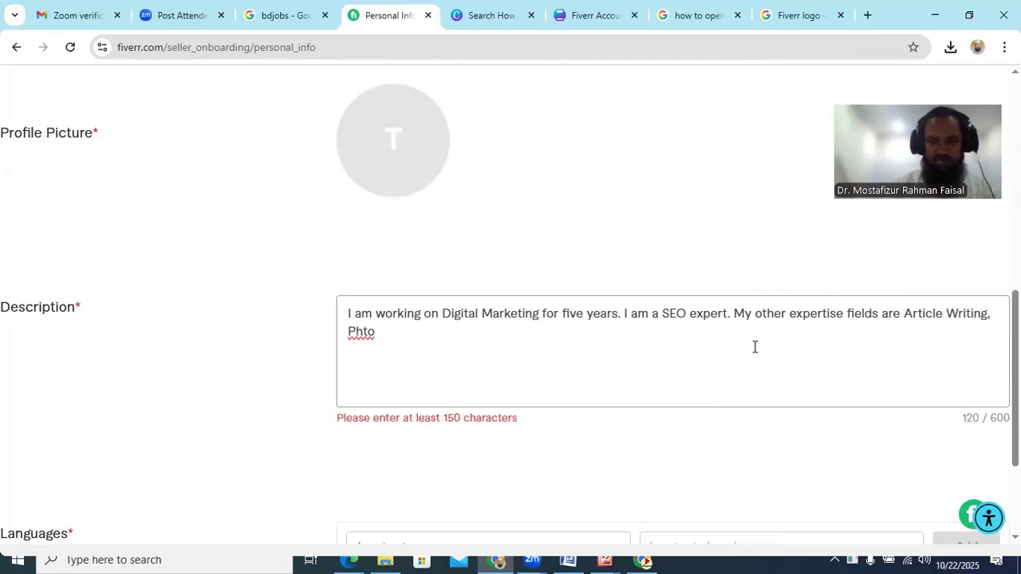
{"action": "left_click", "coordinate": [445, 335]}
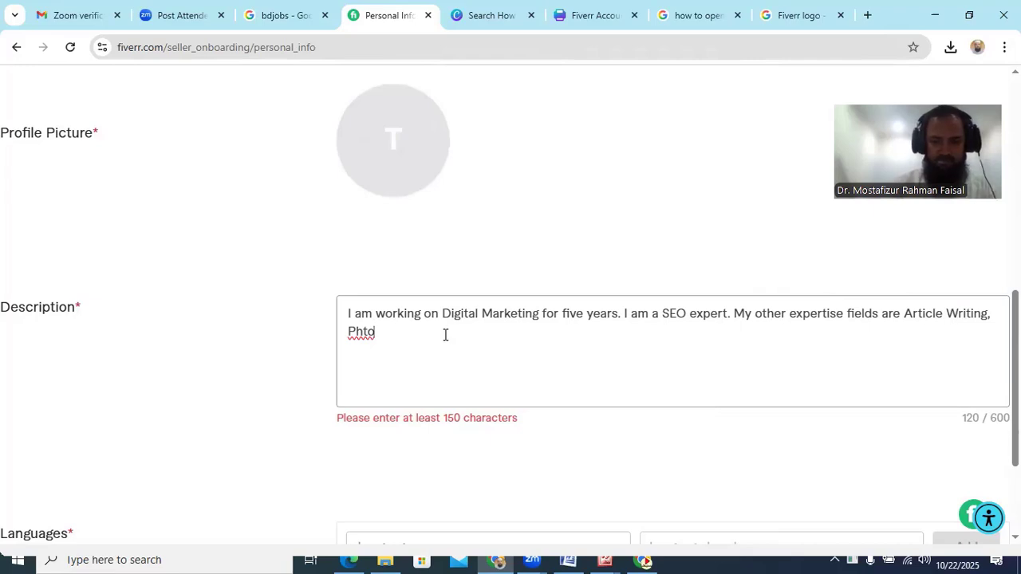
{"action": "key", "text": "BackSpace"}
{"action": "key", "text": "BackSpace"}
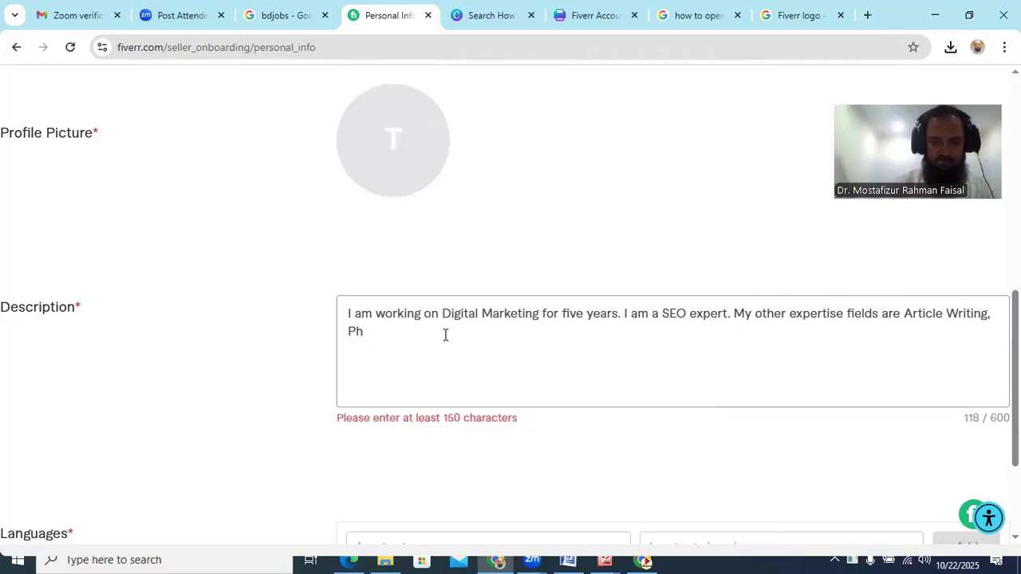
{"action": "type", "text": "oto E"}
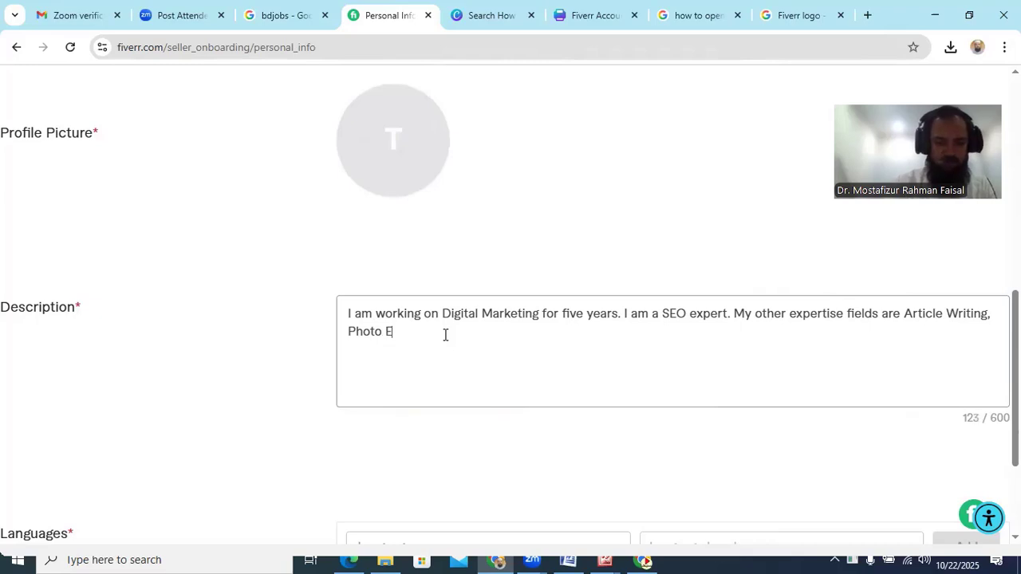
{"action": "type", "text": "diting"}
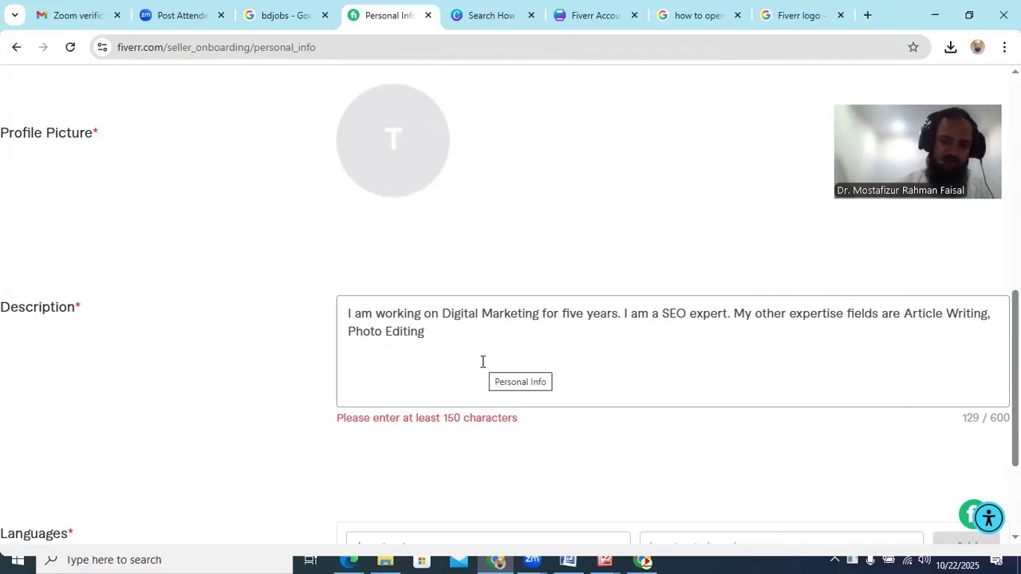
{"action": "type", "text": ","}
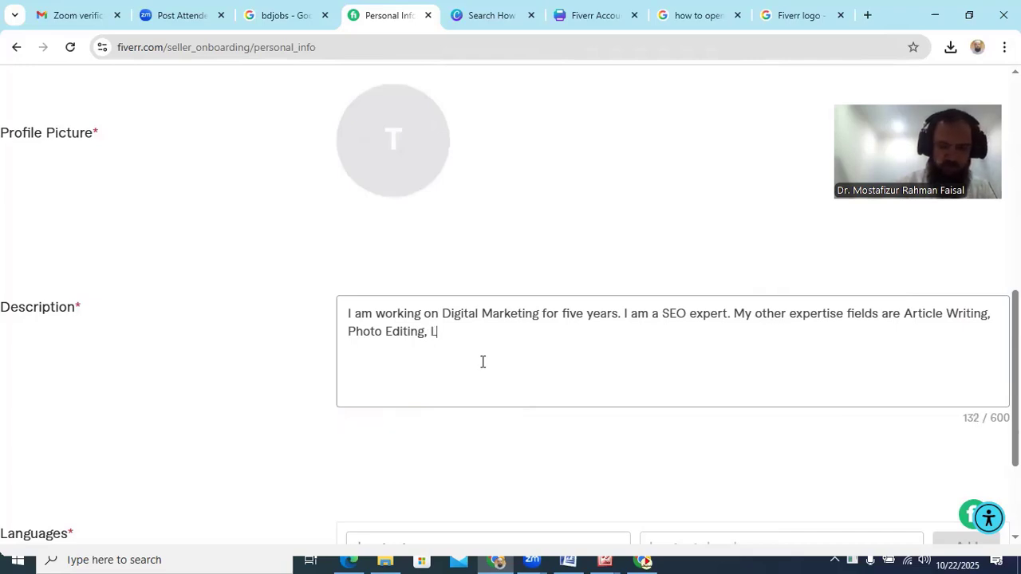
Step: Finish the list with 'Link Editing, Content Writing, Video Editing.' reaching 176/600 characters
{"action": "type", "text": "Link"}
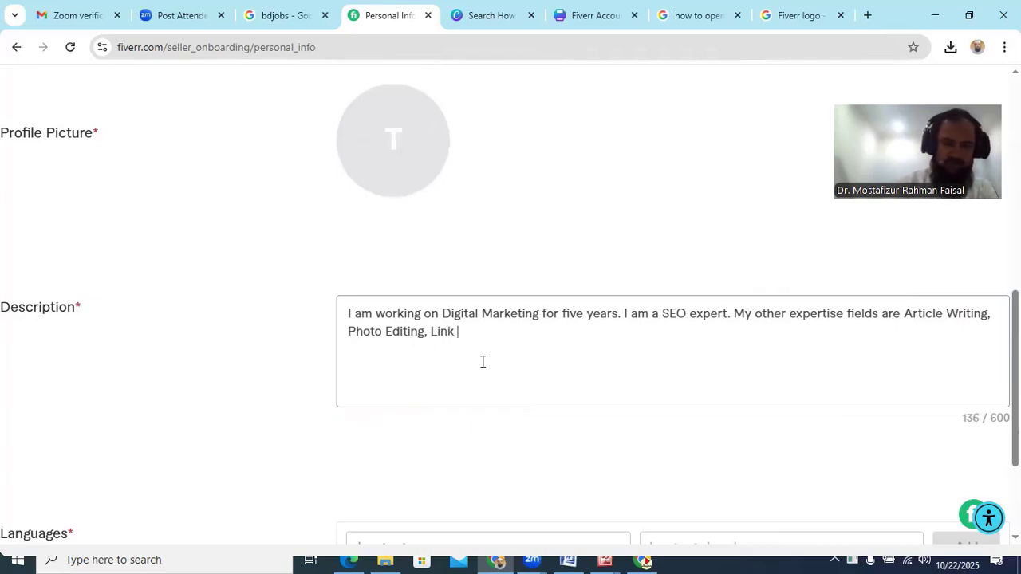
{"action": "type", "text": " Edit"}
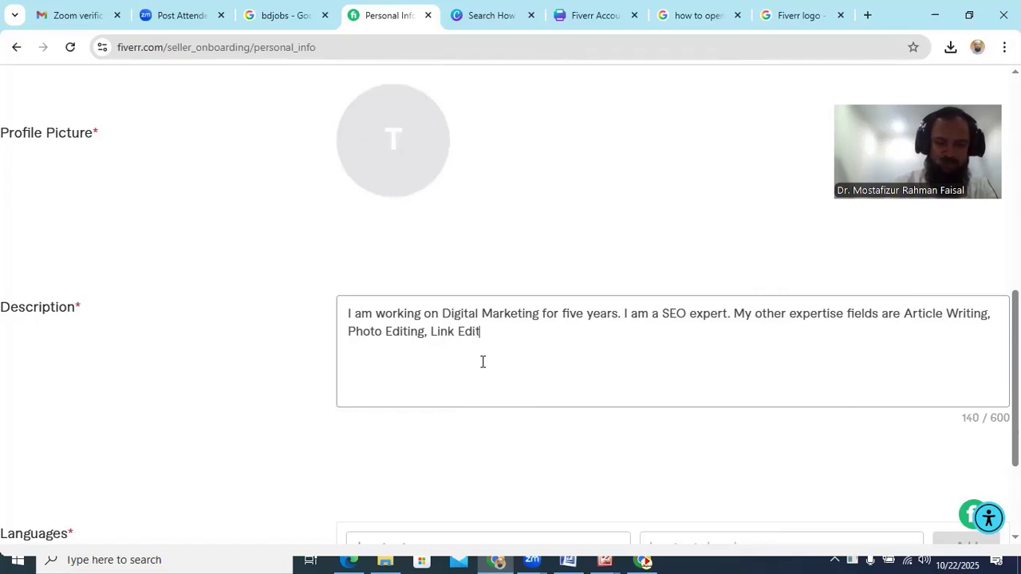
{"action": "type", "text": "ing"}
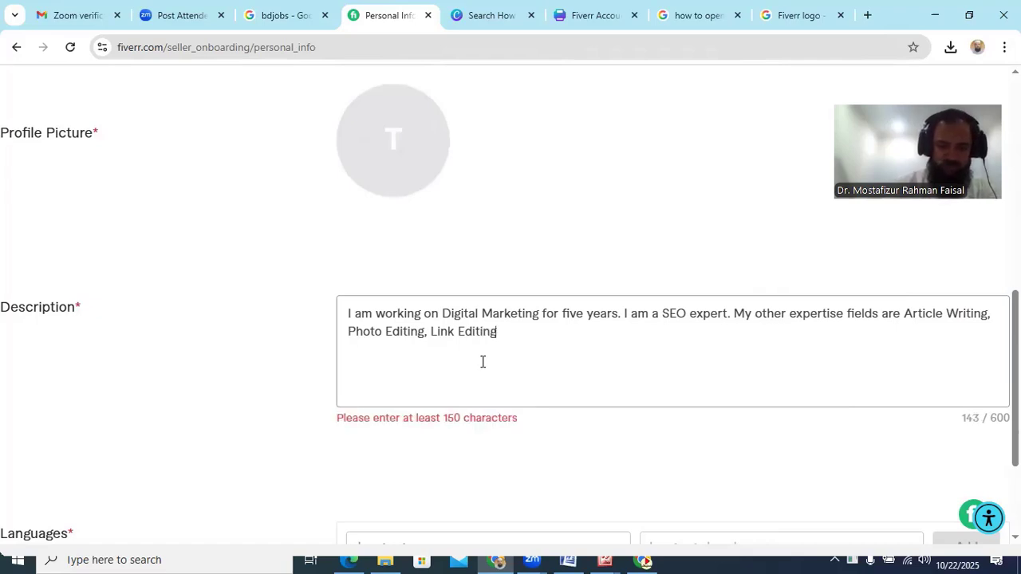
{"action": "type", "text": ","}
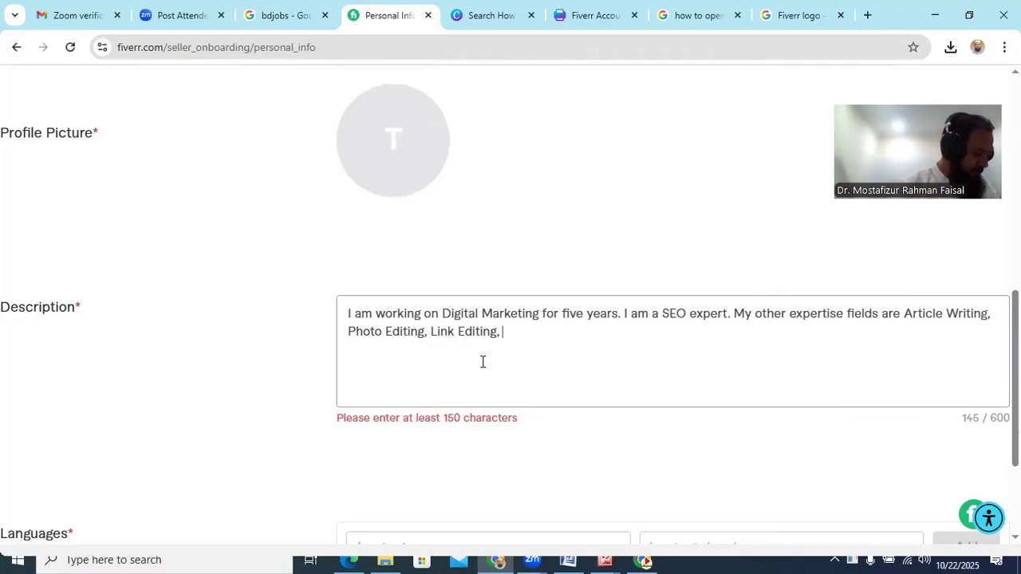
{"action": "type", "text": "C"}
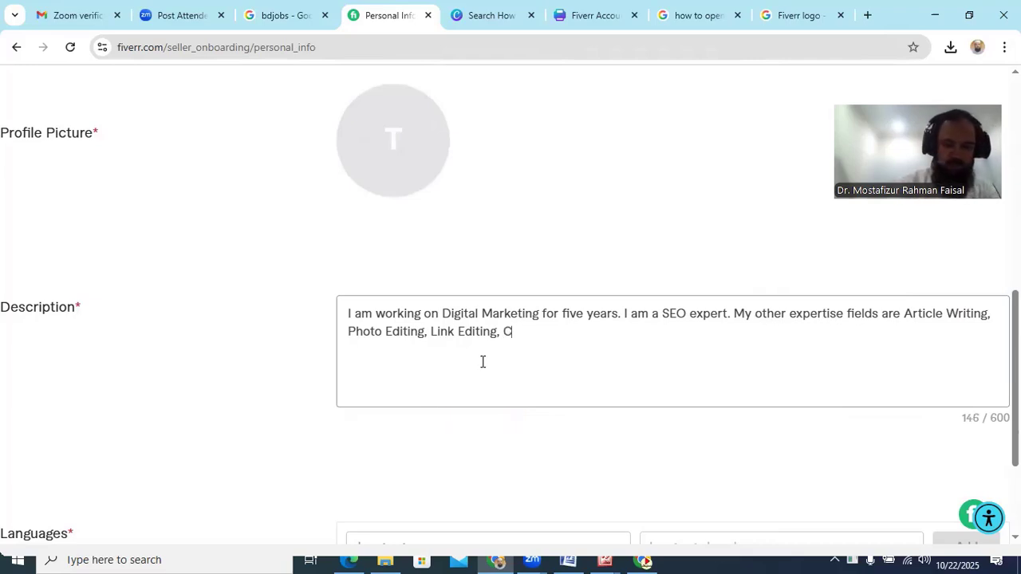
{"action": "type", "text": "ontent Wr"}
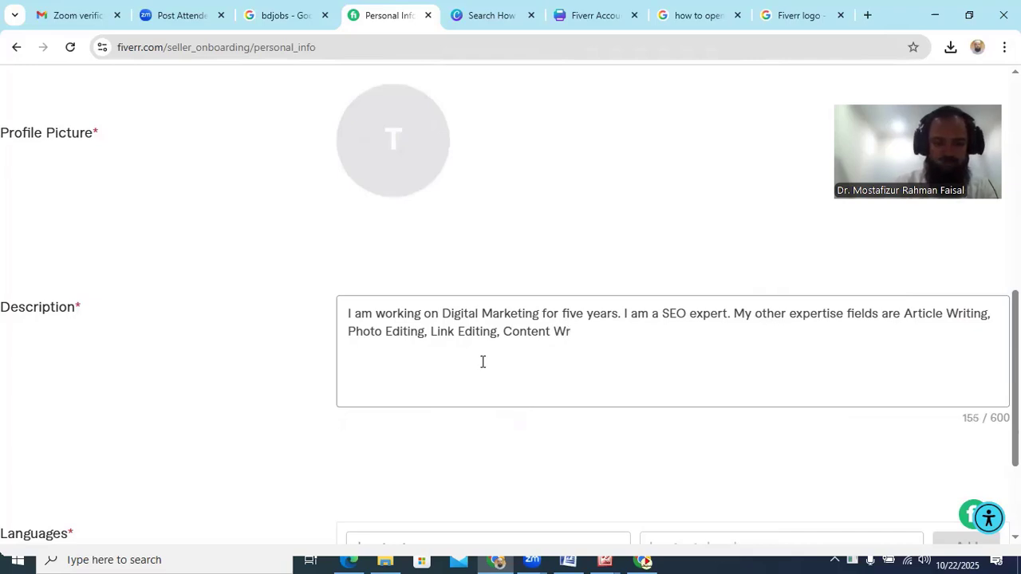
{"action": "type", "text": "iting"}
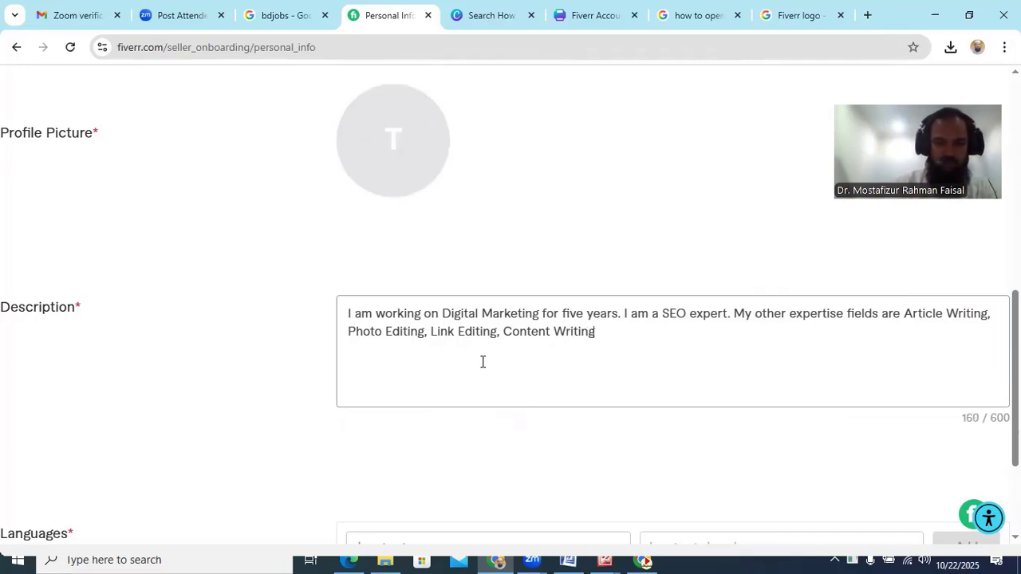
{"action": "key", "text": "BackSpace"}
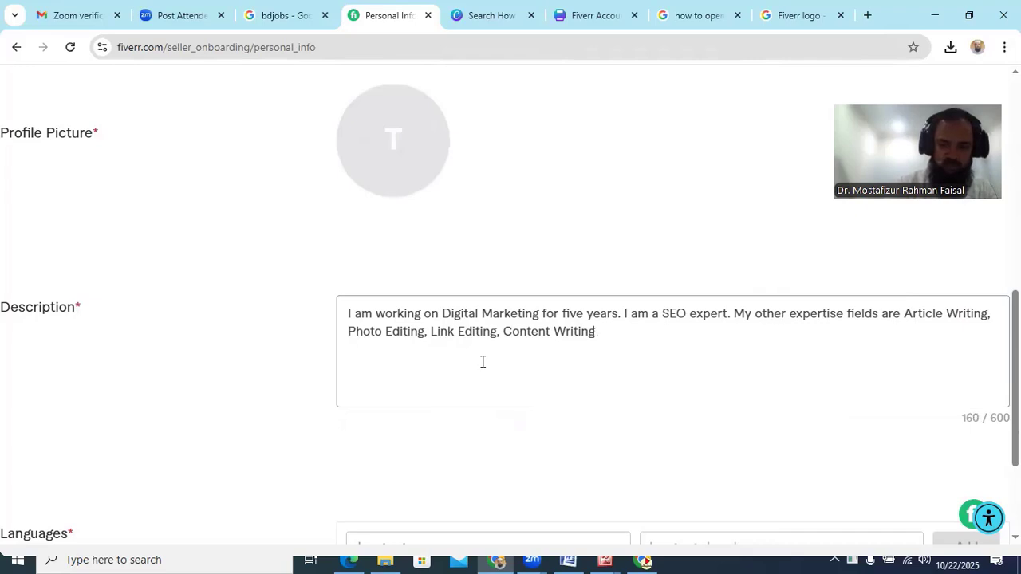
{"action": "type", "text": ","}
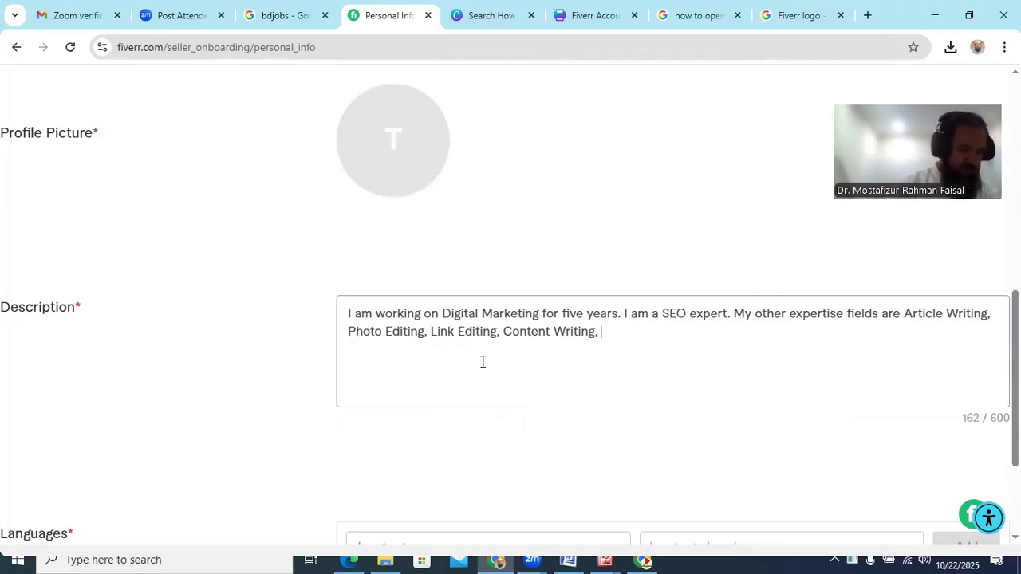
{"action": "type", "text": " Vi"}
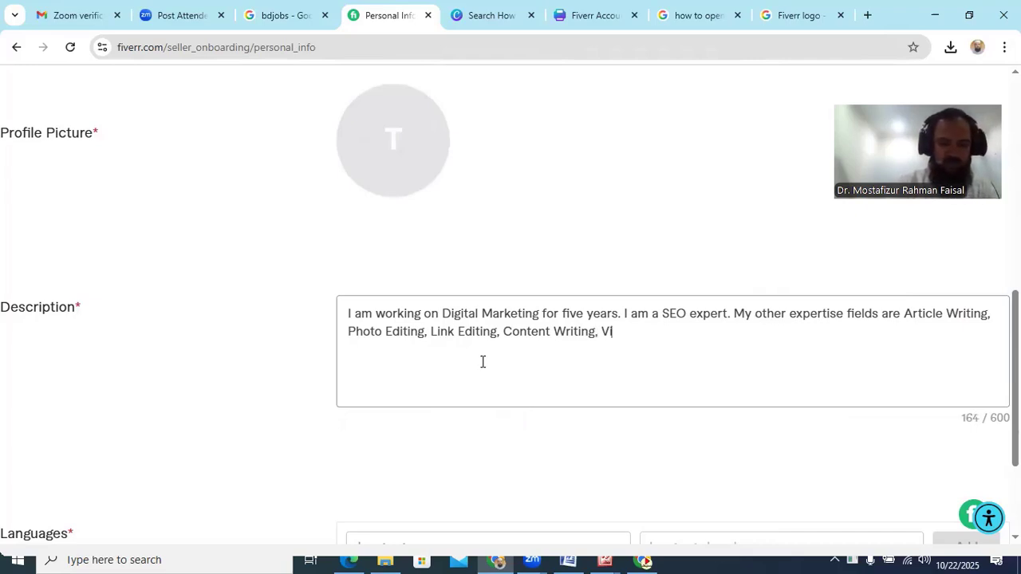
{"action": "type", "text": "deo"}
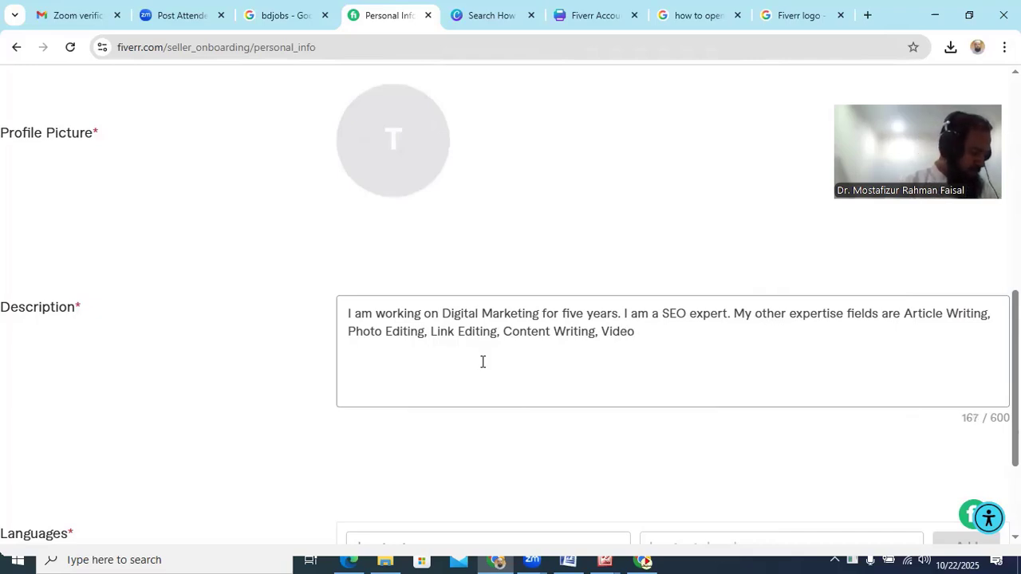
{"action": "type", "text": " Editi"}
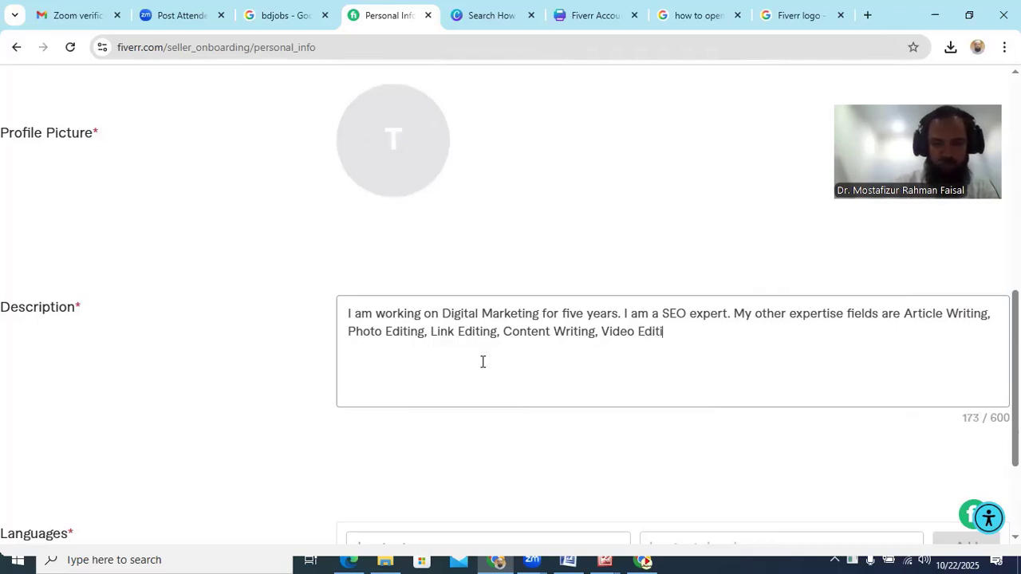
{"action": "type", "text": "ng"}
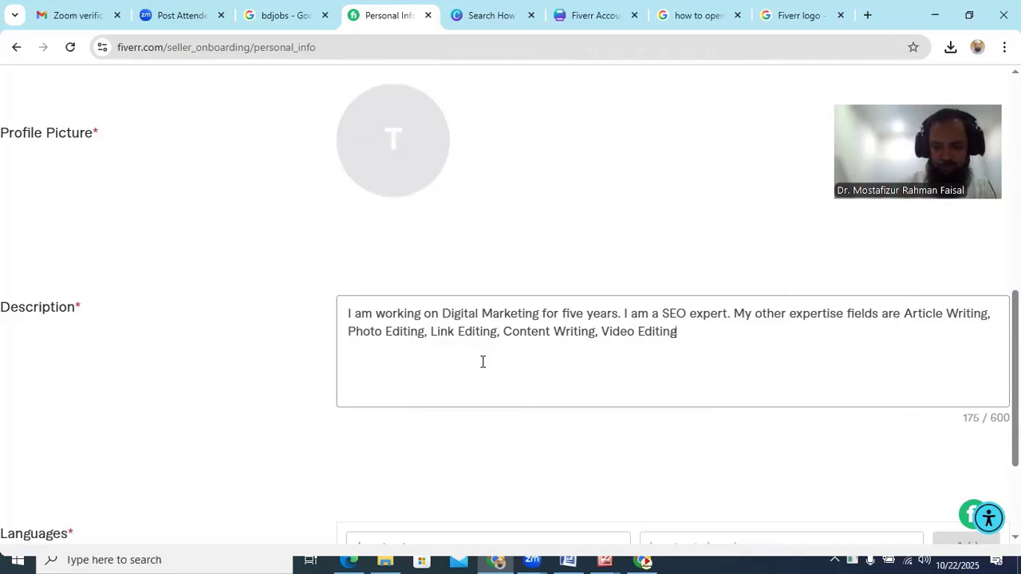
{"action": "type", "text": "."}
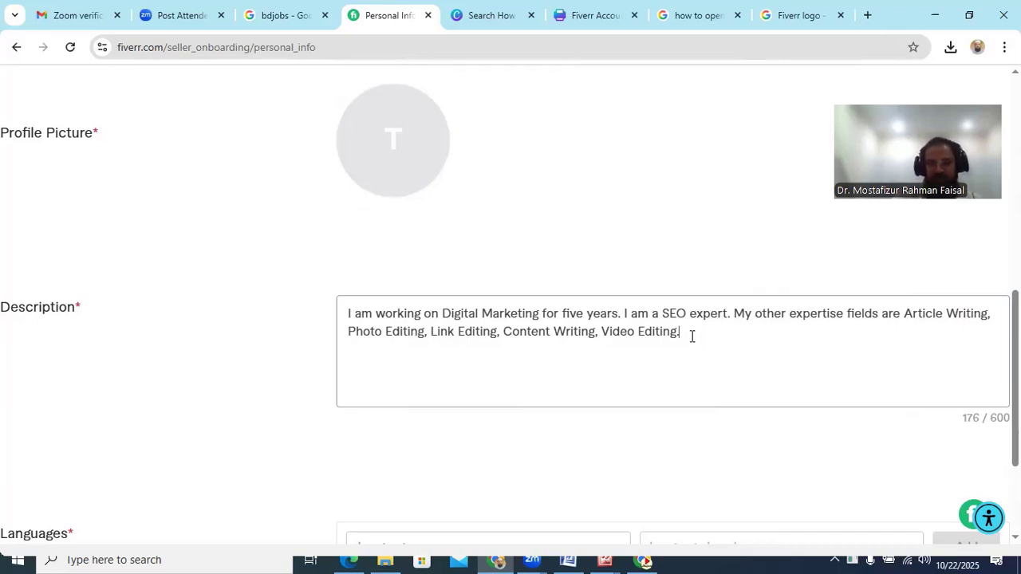
{"action": "left_click_drag", "start_coordinate": [691, 335], "coordinate": [334, 320]}
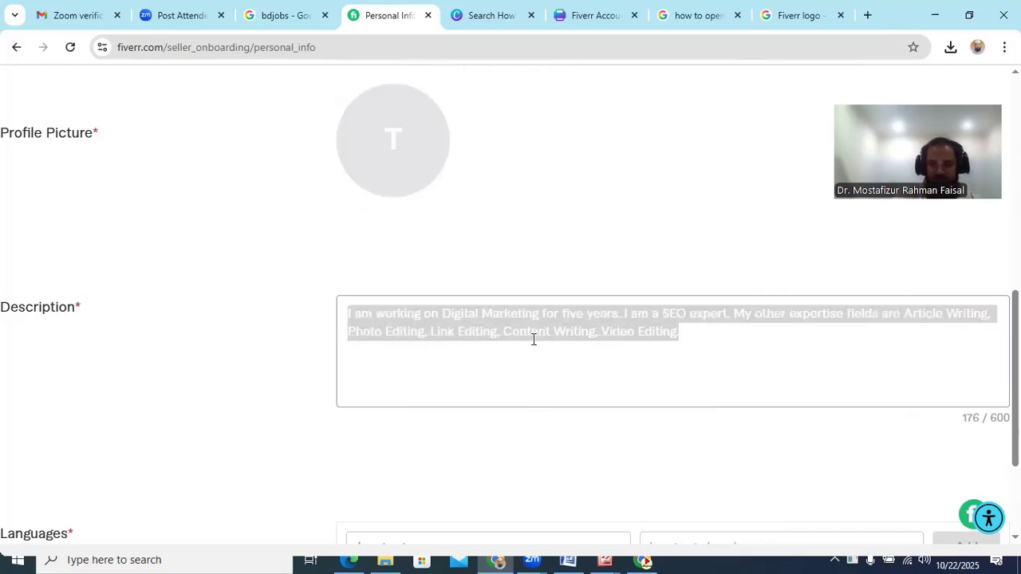
{"action": "left_click", "coordinate": [569, 360]}
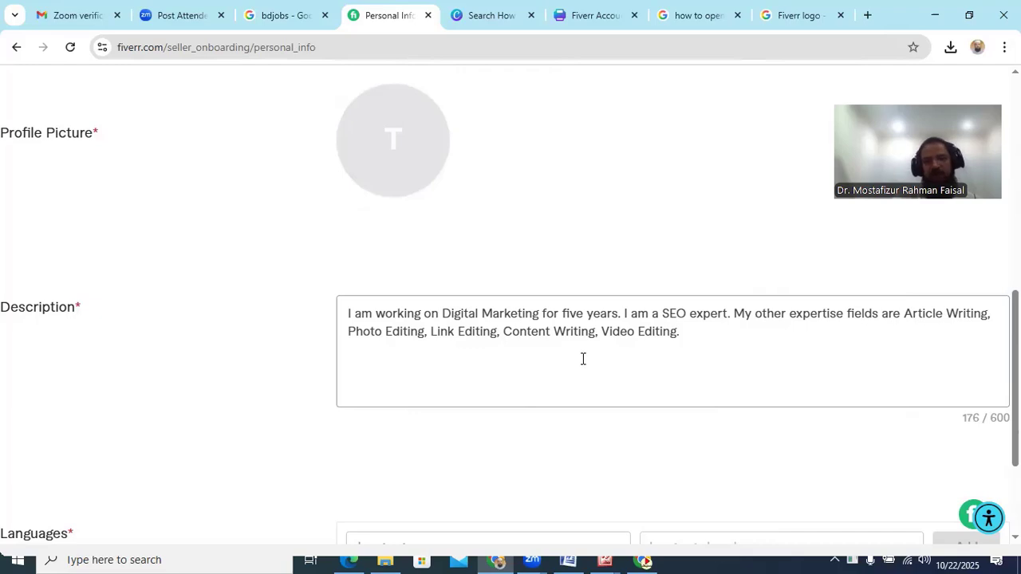
Step: Add Bengali at Native/Bilingual level to the Languages list
{"action": "scroll", "coordinate": [583, 359], "scroll_direction": "down", "scroll_amount": 2}
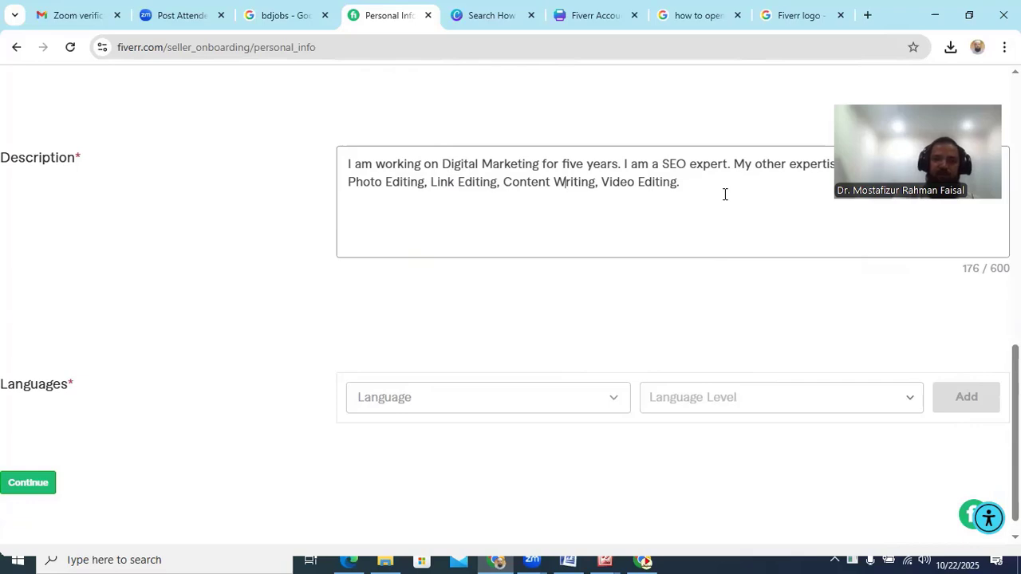
{"action": "left_click", "coordinate": [423, 398]}
{"action": "scroll", "coordinate": [590, 287], "scroll_direction": "down", "scroll_amount": 5}
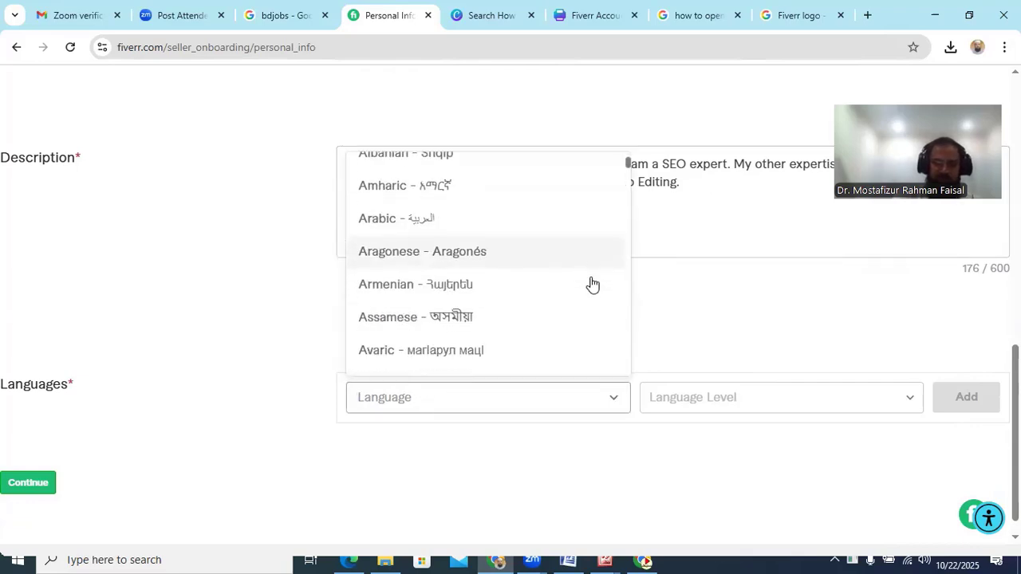
{"action": "scroll", "coordinate": [592, 296], "scroll_direction": "down", "scroll_amount": 1}
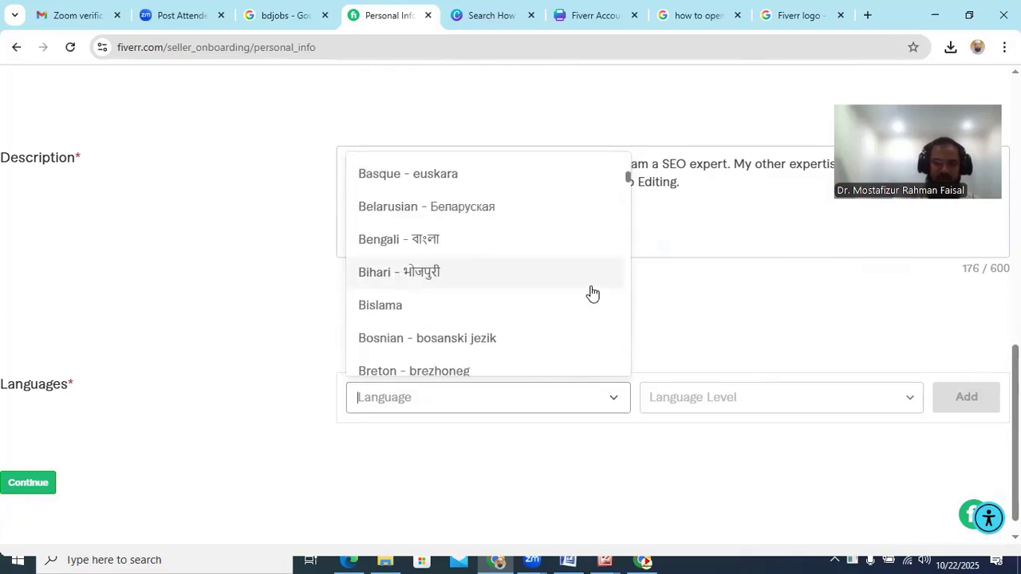
{"action": "left_click", "coordinate": [428, 240]}
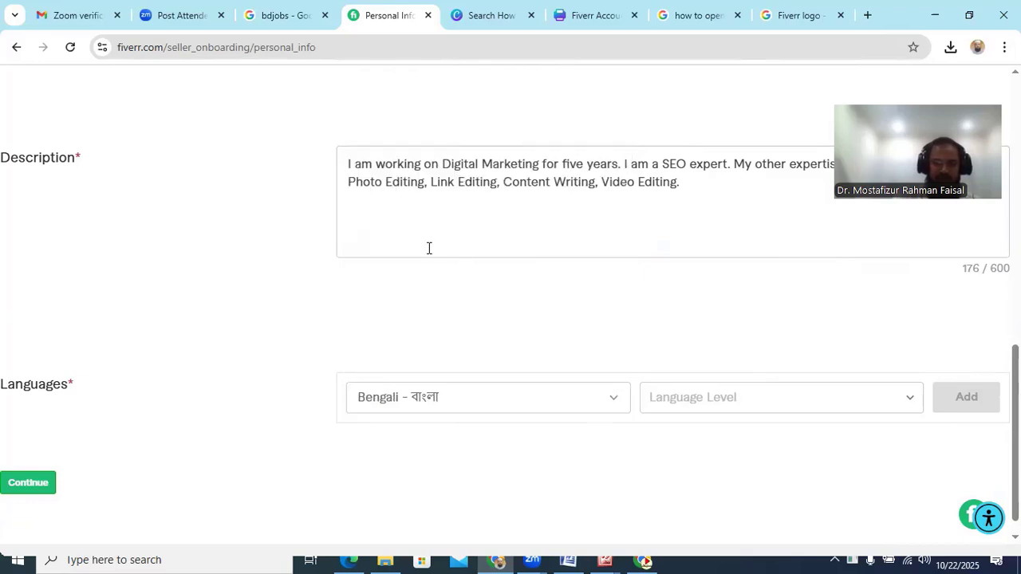
{"action": "left_click", "coordinate": [766, 411]}
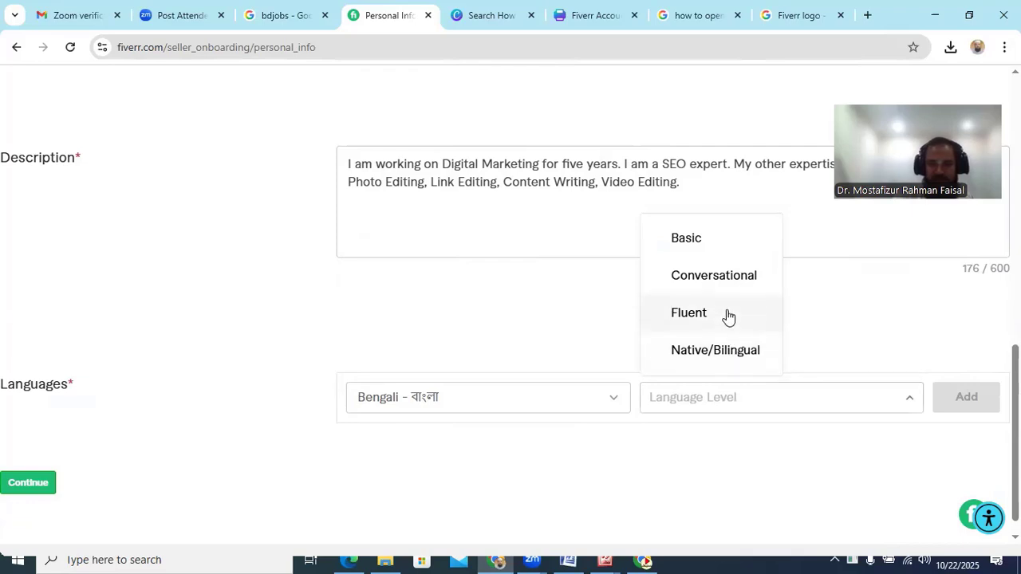
{"action": "left_click", "coordinate": [717, 361]}
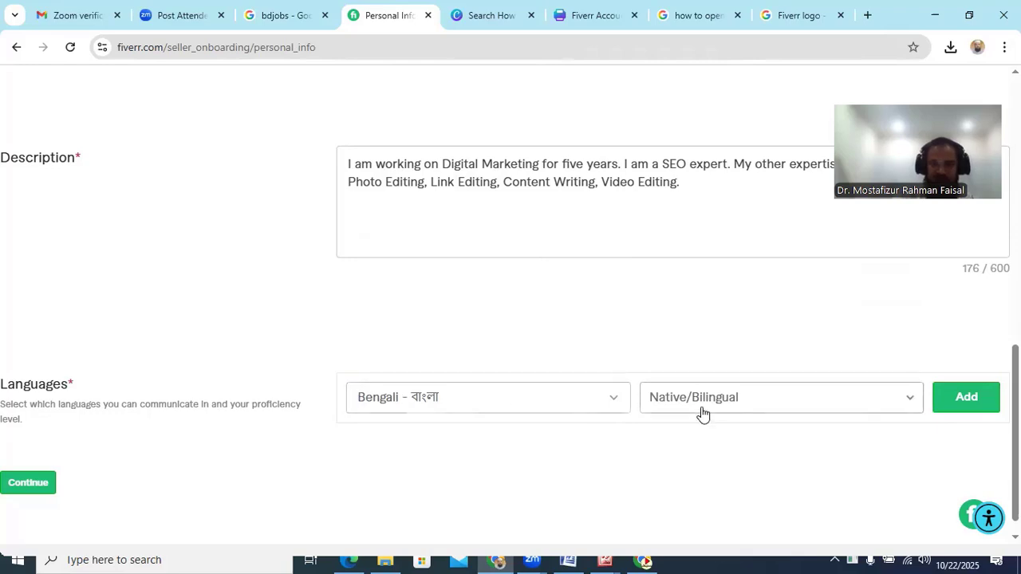
{"action": "left_click", "coordinate": [982, 407]}
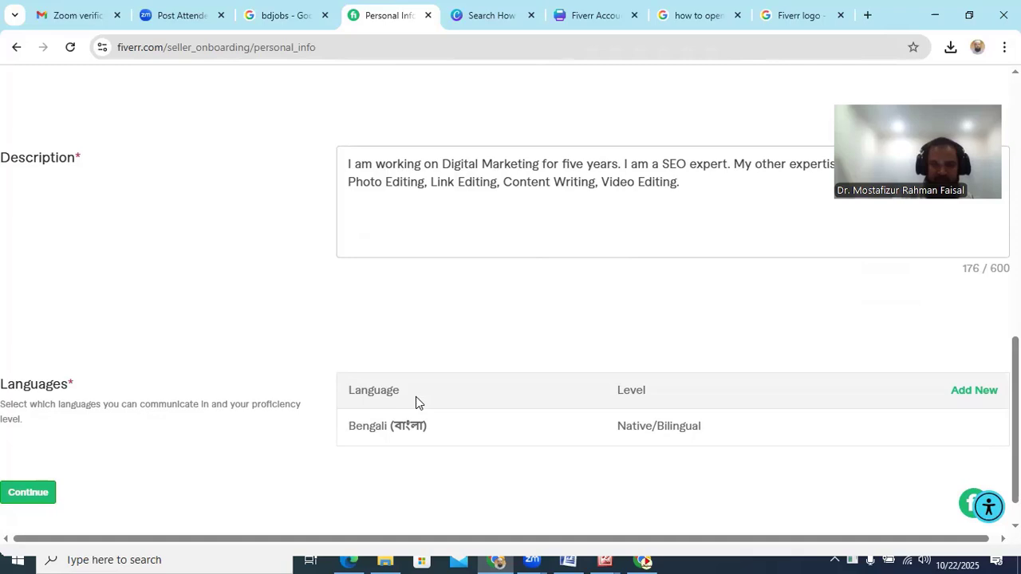
Step: Add English at Fluent level as a second language
{"action": "scroll", "coordinate": [424, 399], "scroll_direction": "down", "scroll_amount": 1}
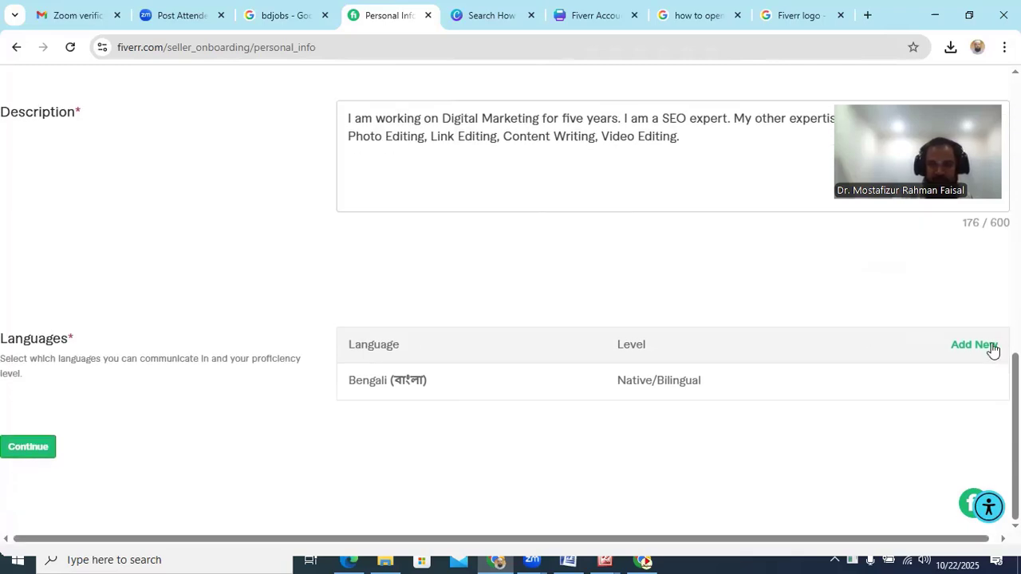
{"action": "left_click", "coordinate": [975, 344]}
{"action": "left_click", "coordinate": [388, 351]}
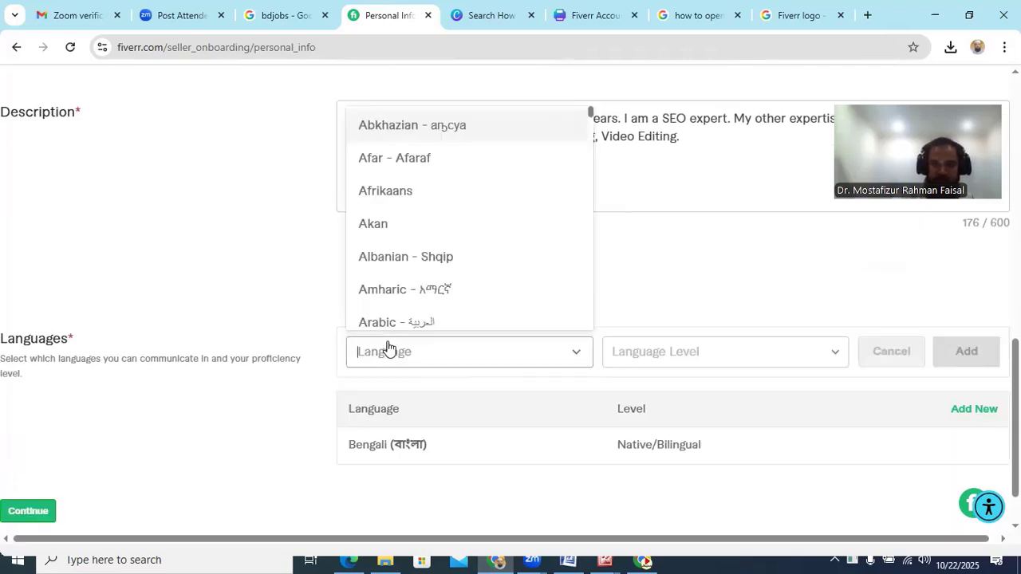
{"action": "scroll", "coordinate": [435, 295], "scroll_direction": "down", "scroll_amount": 7}
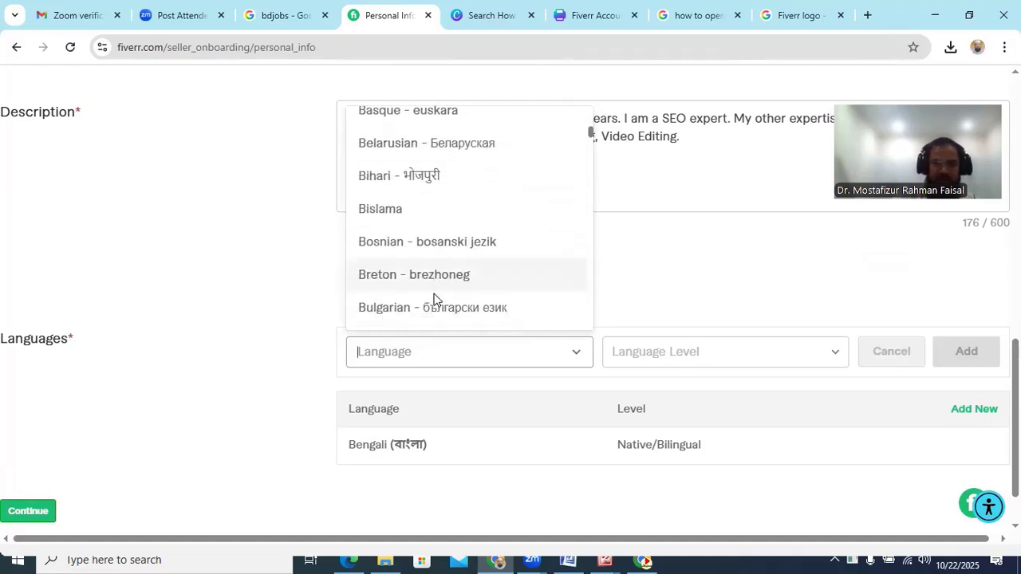
{"action": "scroll", "coordinate": [434, 299], "scroll_direction": "down", "scroll_amount": 9}
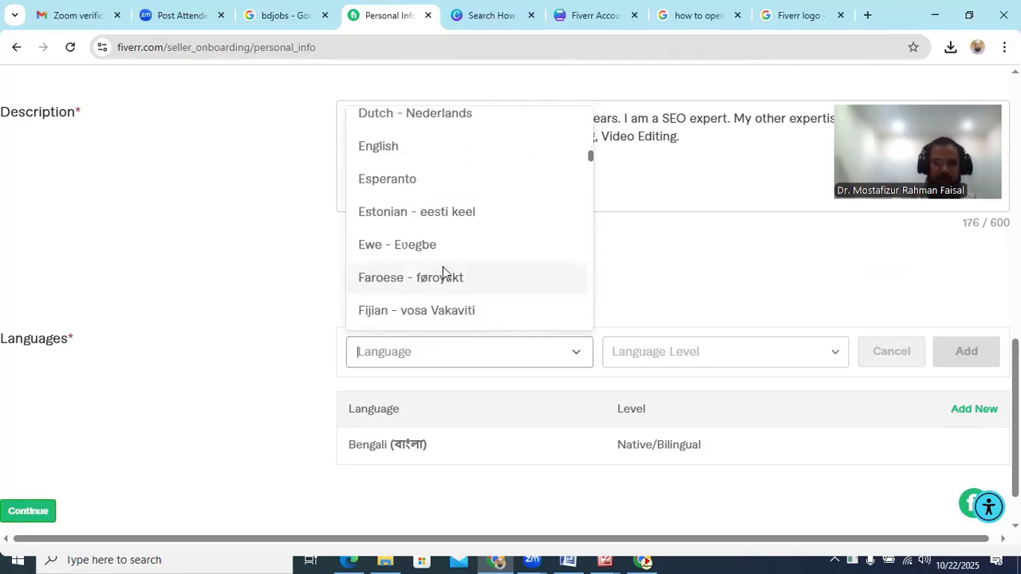
{"action": "left_click", "coordinate": [409, 151]}
{"action": "left_click", "coordinate": [714, 360]}
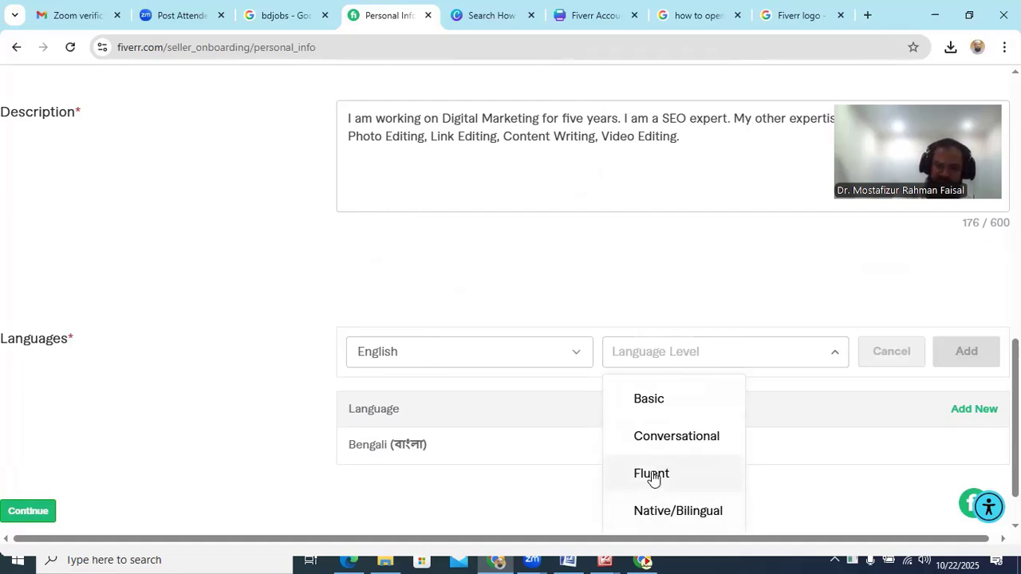
{"action": "left_click", "coordinate": [653, 475]}
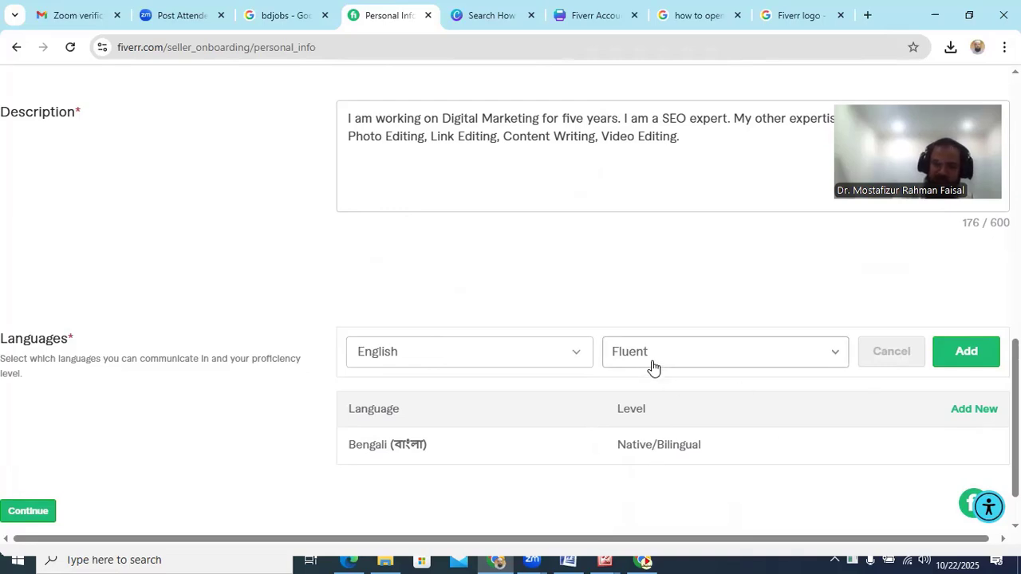
{"action": "left_click", "coordinate": [962, 359]}
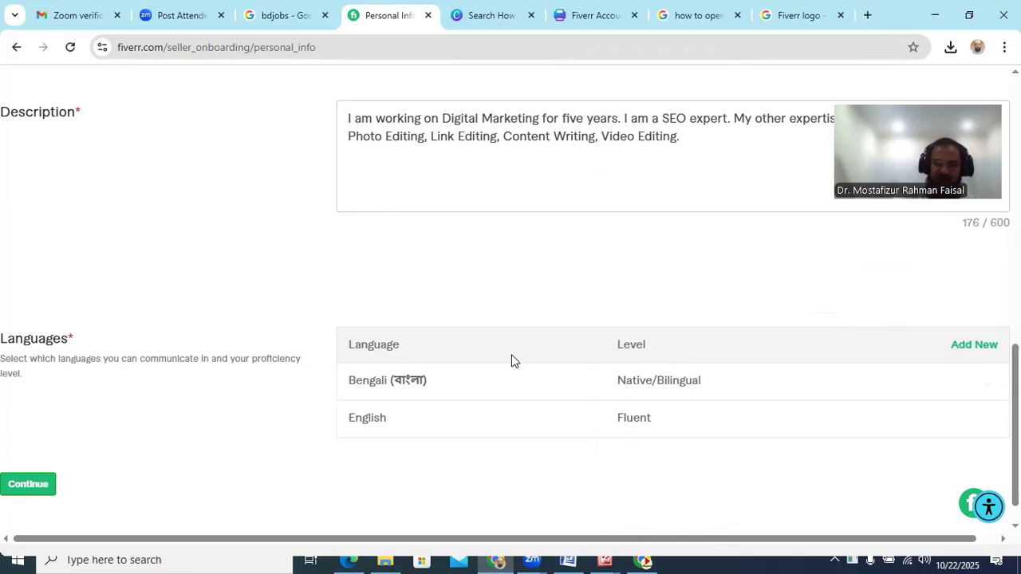
Step: Add Hindi at Conversational level to the Languages list
{"action": "left_click", "coordinate": [964, 347]}
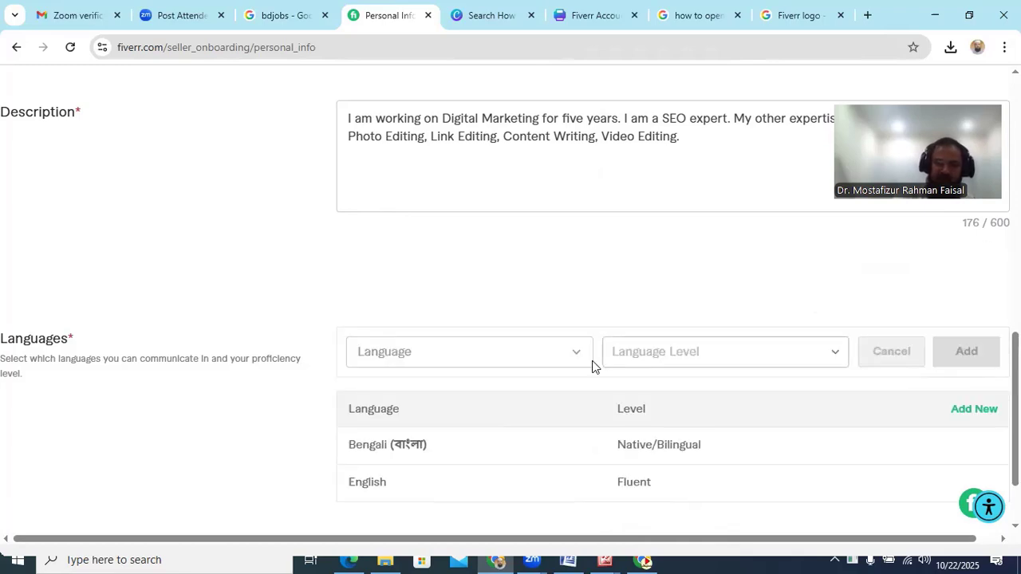
{"action": "left_click", "coordinate": [576, 357]}
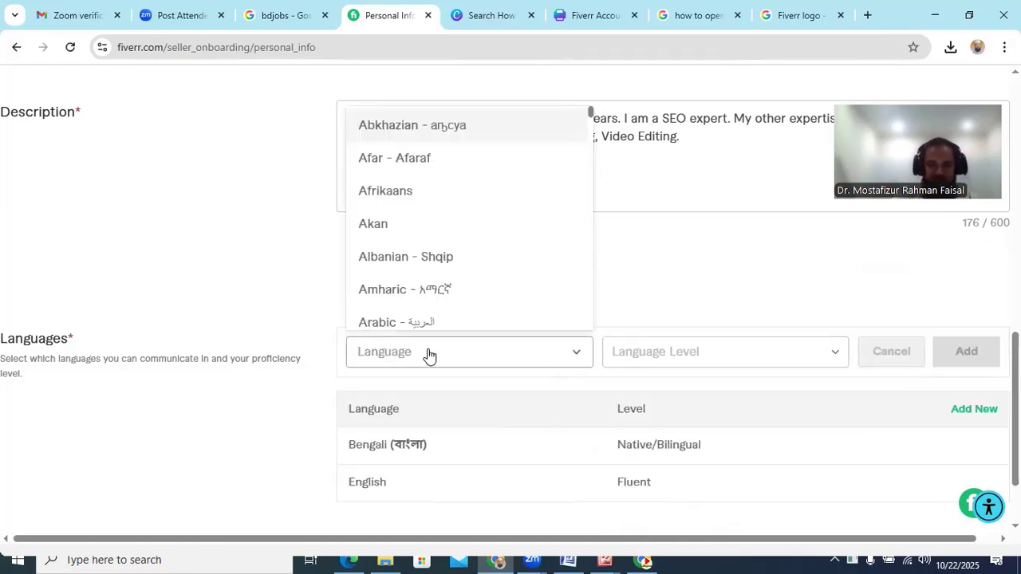
{"action": "type", "text": "hi"}
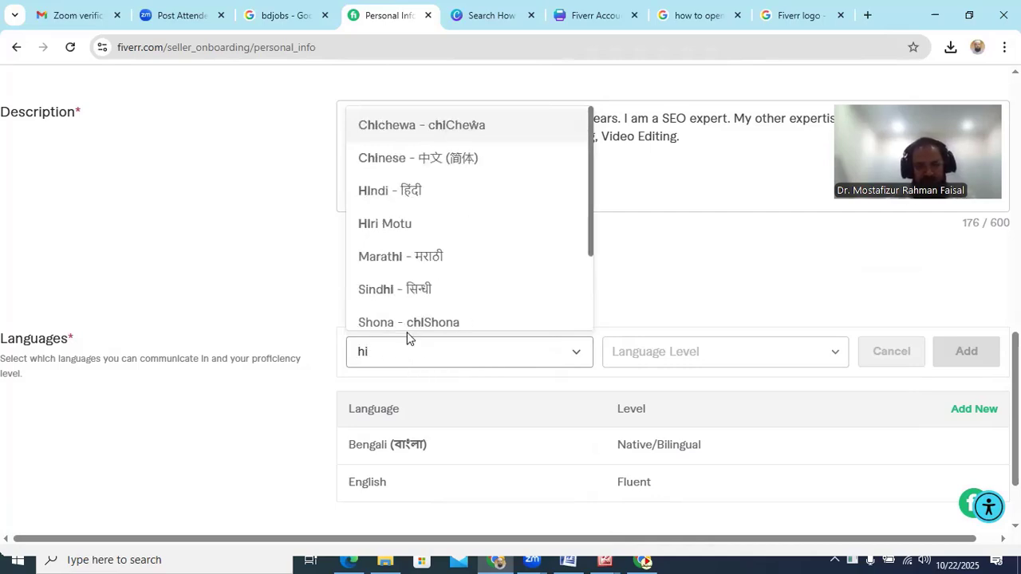
{"action": "left_click", "coordinate": [392, 200]}
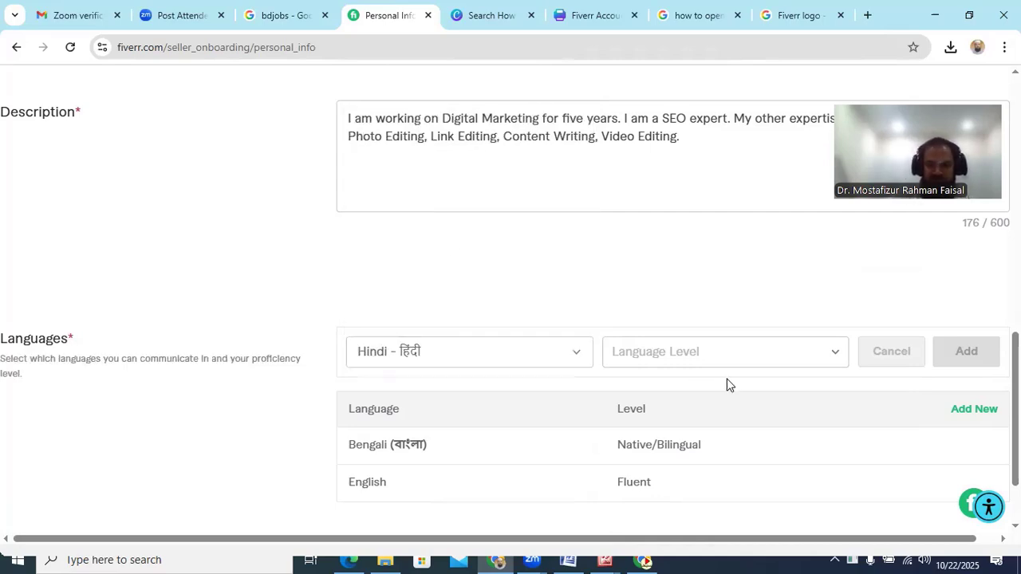
{"action": "left_click", "coordinate": [729, 356]}
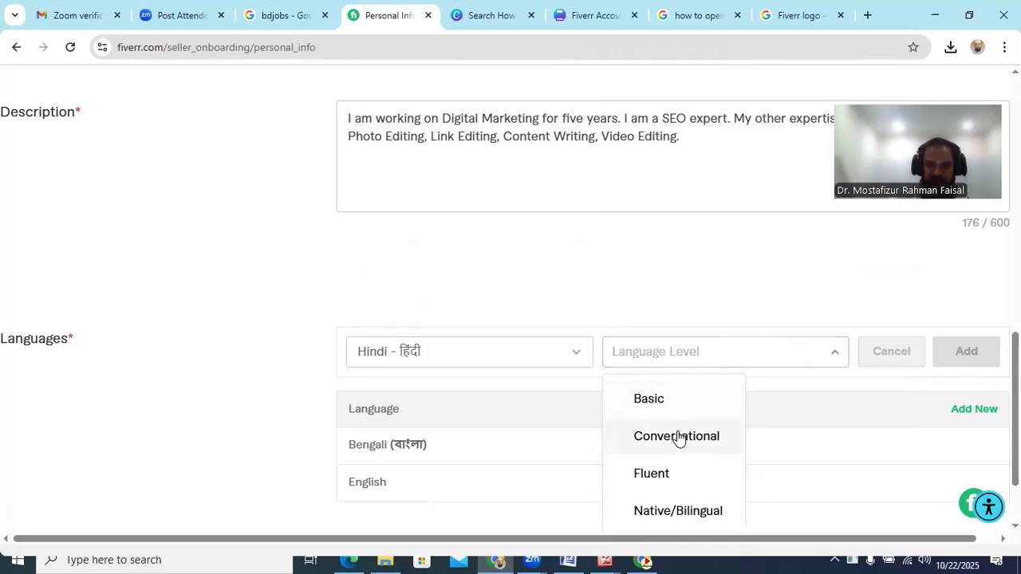
{"action": "left_click", "coordinate": [677, 435]}
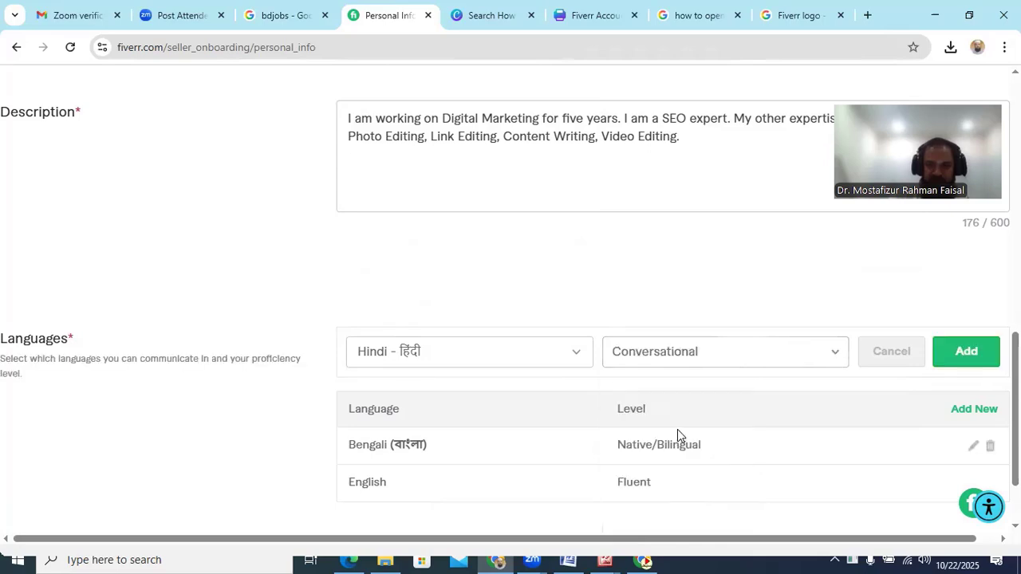
{"action": "left_click", "coordinate": [966, 352]}
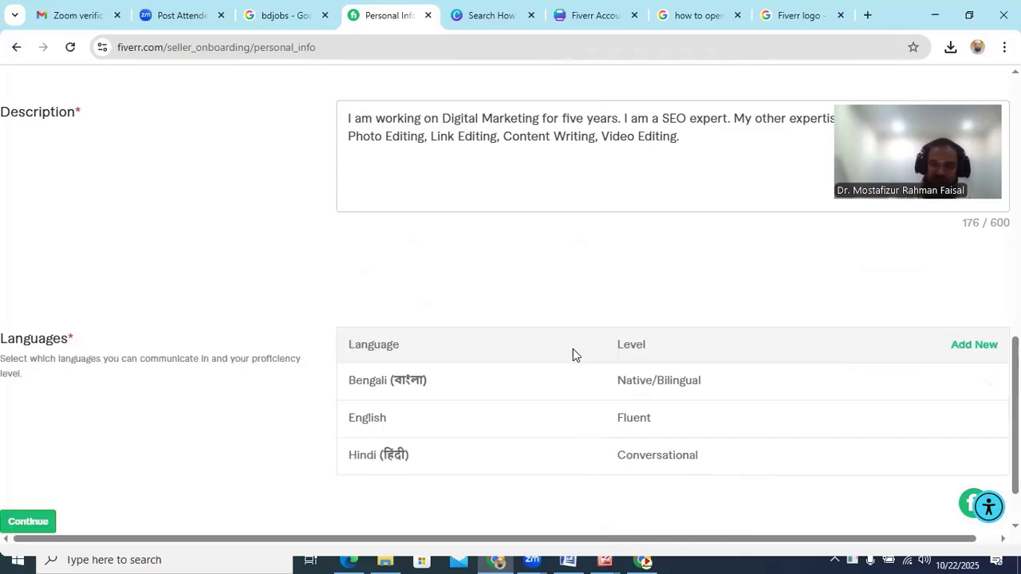
Step: Add Arabic at Basic level as the fourth language
{"action": "left_click", "coordinate": [975, 348]}
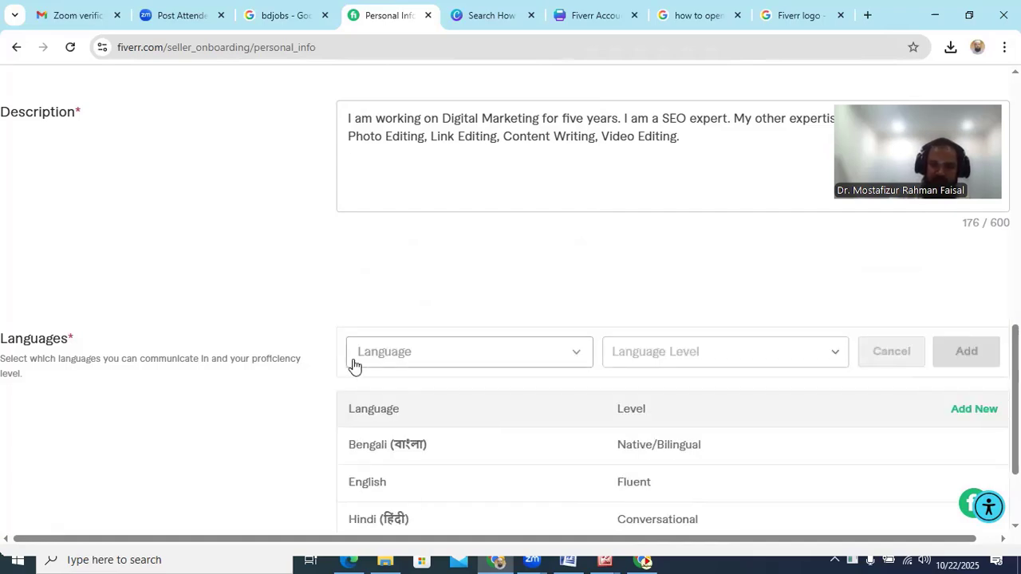
{"action": "left_click", "coordinate": [369, 361]}
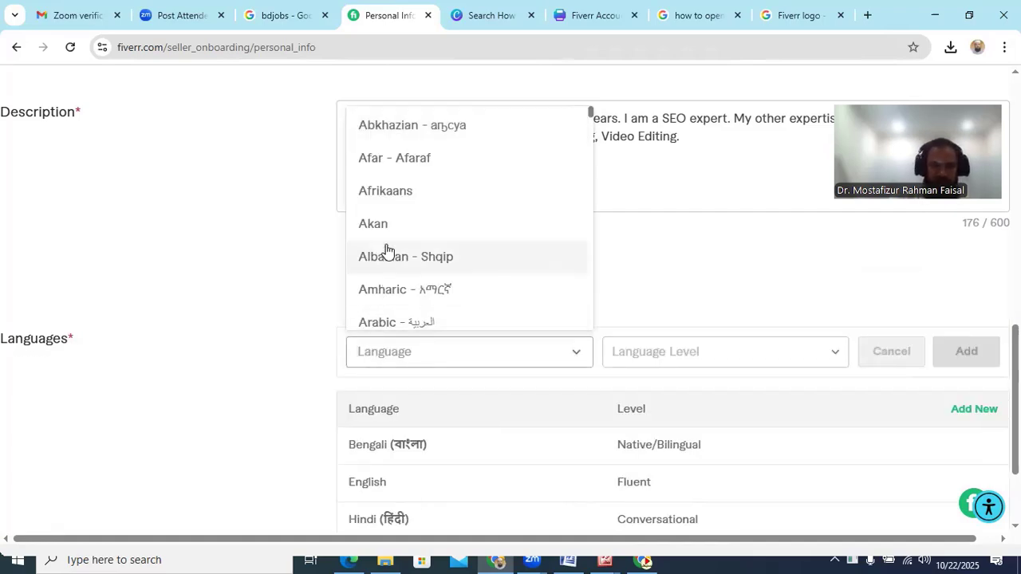
{"action": "left_click", "coordinate": [403, 323]}
{"action": "left_click", "coordinate": [712, 356]}
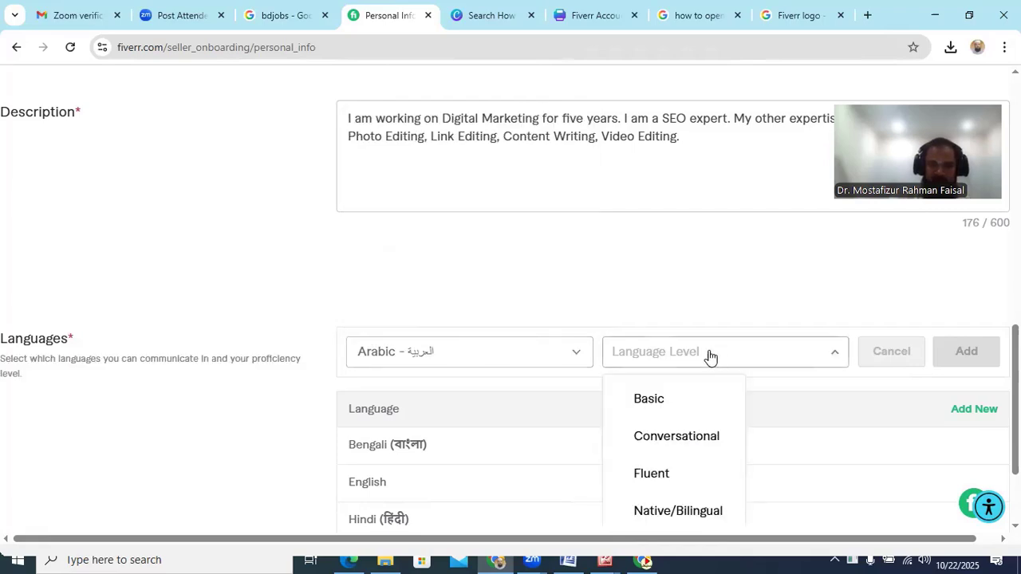
{"action": "left_click", "coordinate": [644, 401]}
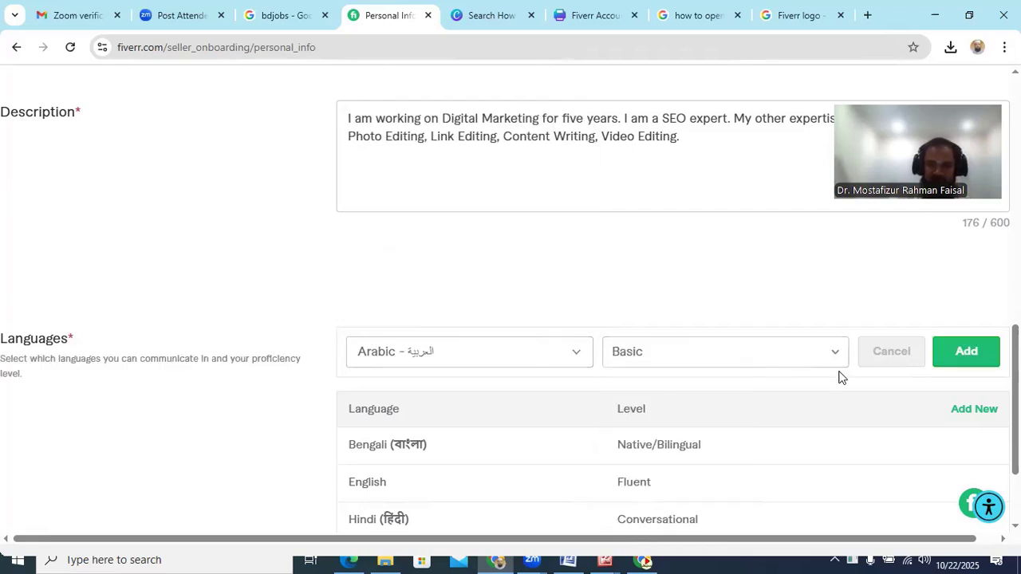
{"action": "left_click", "coordinate": [967, 354]}
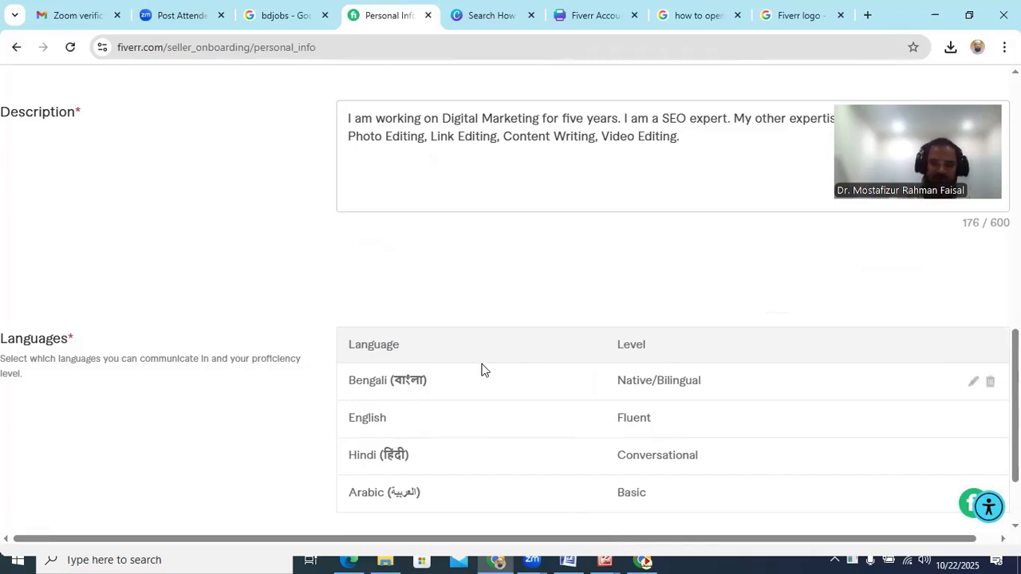
Step: Scroll through Personal Info to review the photo, description and four languages
{"action": "scroll", "coordinate": [482, 370], "scroll_direction": "down", "scroll_amount": 1}
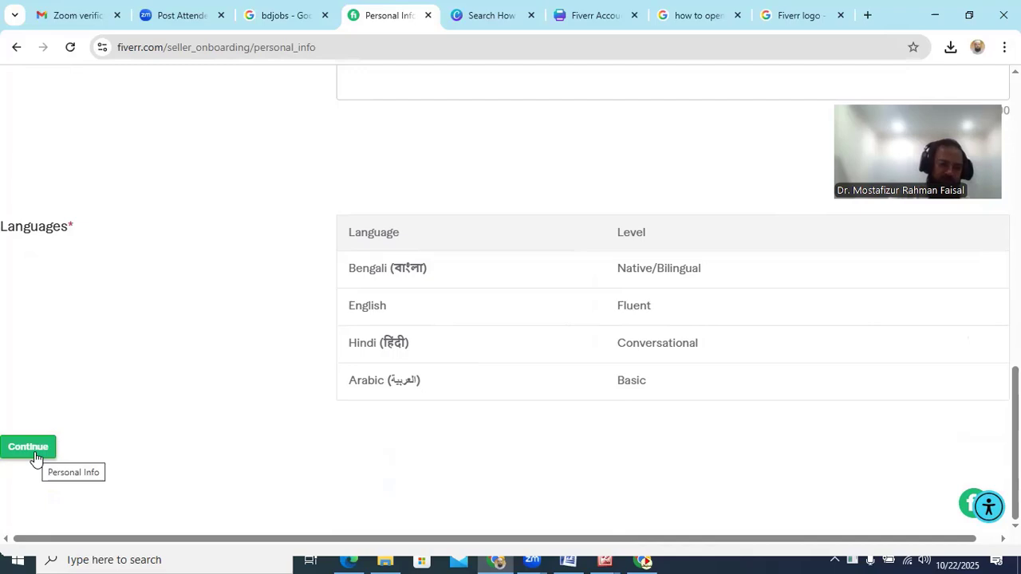
{"action": "scroll", "coordinate": [35, 455], "scroll_direction": "up", "scroll_amount": 4}
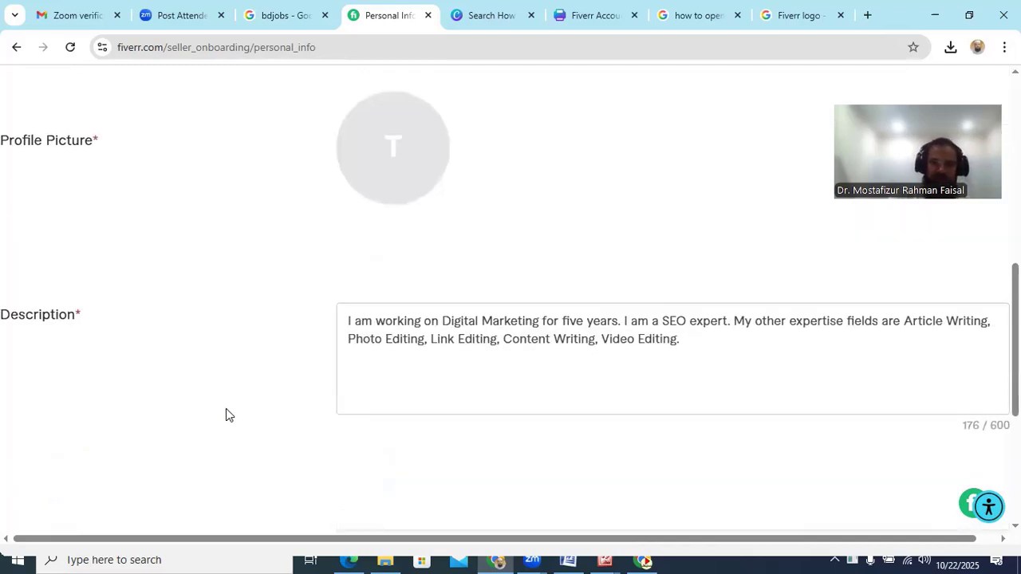
{"action": "scroll", "coordinate": [339, 412], "scroll_direction": "down", "scroll_amount": 3}
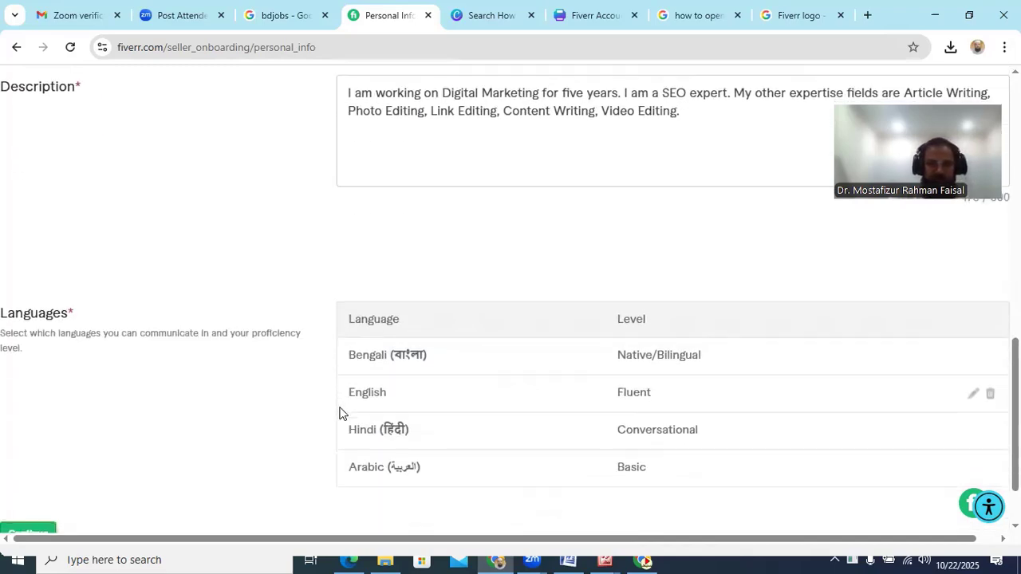
{"action": "scroll", "coordinate": [339, 412], "scroll_direction": "down", "scroll_amount": 1}
{"action": "left_click", "coordinate": [27, 454]}
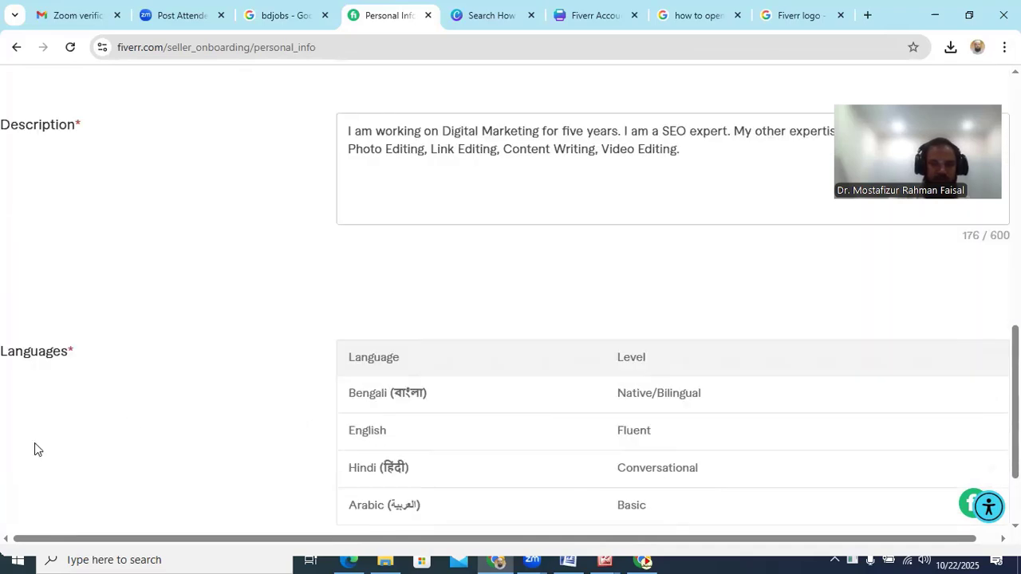
{"action": "scroll", "coordinate": [34, 449], "scroll_direction": "up", "scroll_amount": 3}
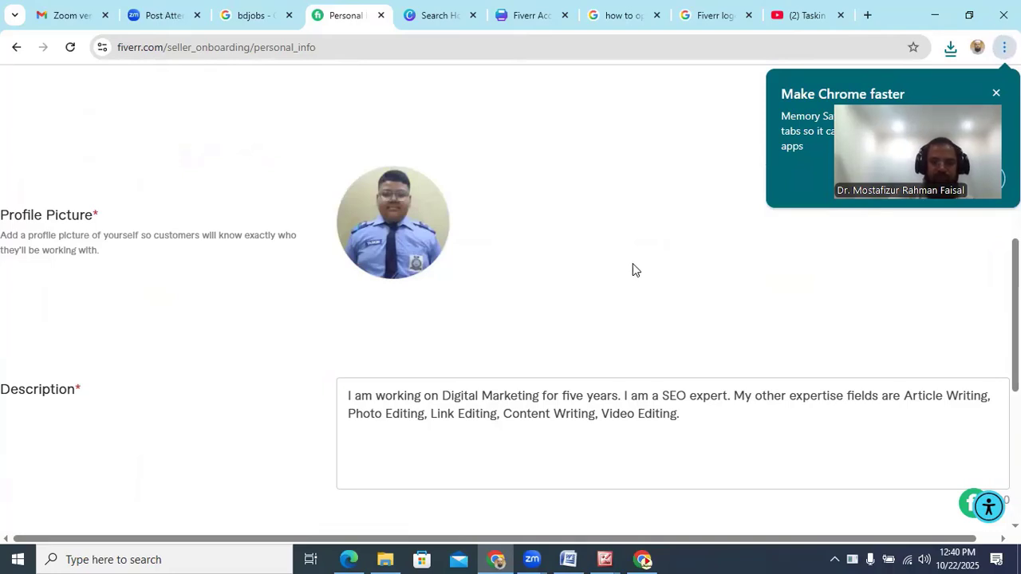
{"action": "scroll", "coordinate": [633, 269], "scroll_direction": "down", "scroll_amount": 5}
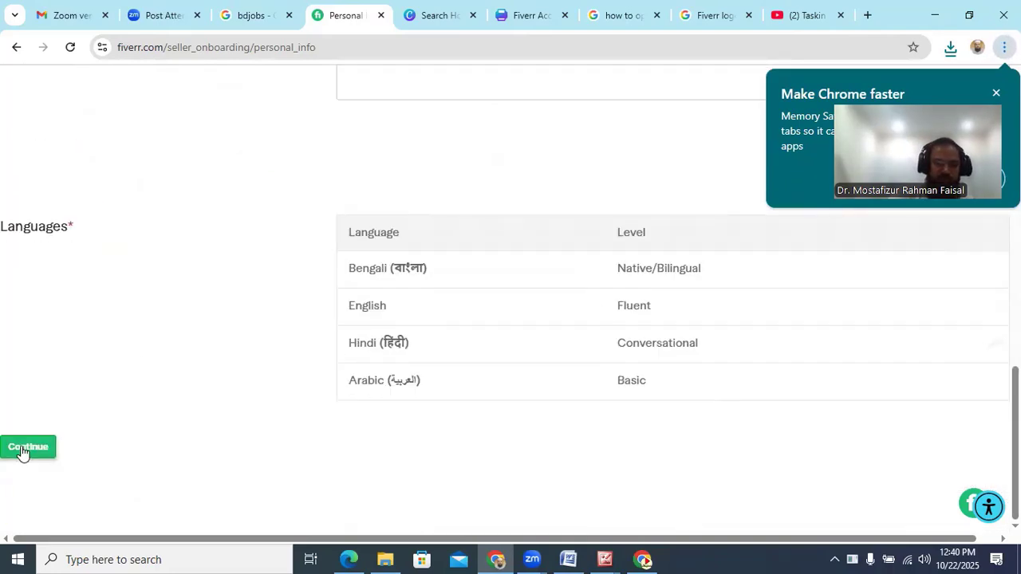
Step: Continue from the completed Personal Info to the Professional Info step
{"action": "left_click", "coordinate": [23, 449]}
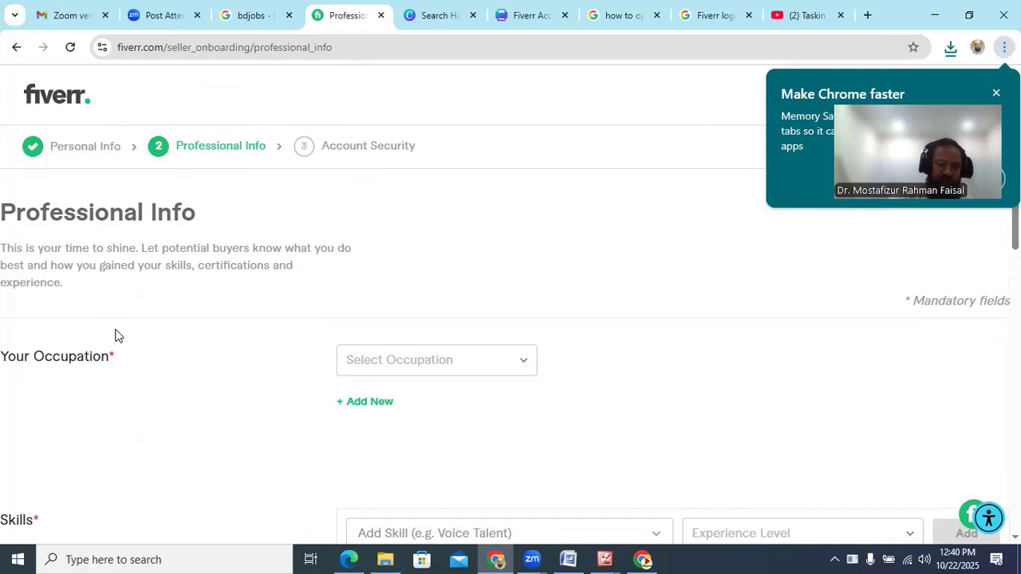
Step: Choose Digital Marketing as the occupation, from 2022 to 2025
{"action": "left_click", "coordinate": [386, 363]}
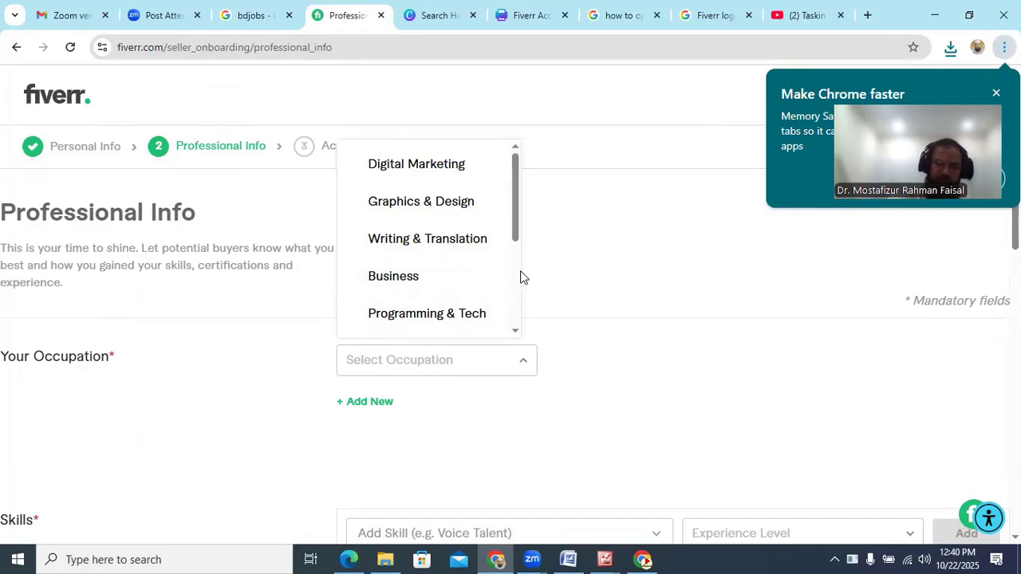
{"action": "scroll", "coordinate": [521, 275], "scroll_direction": "down", "scroll_amount": 2}
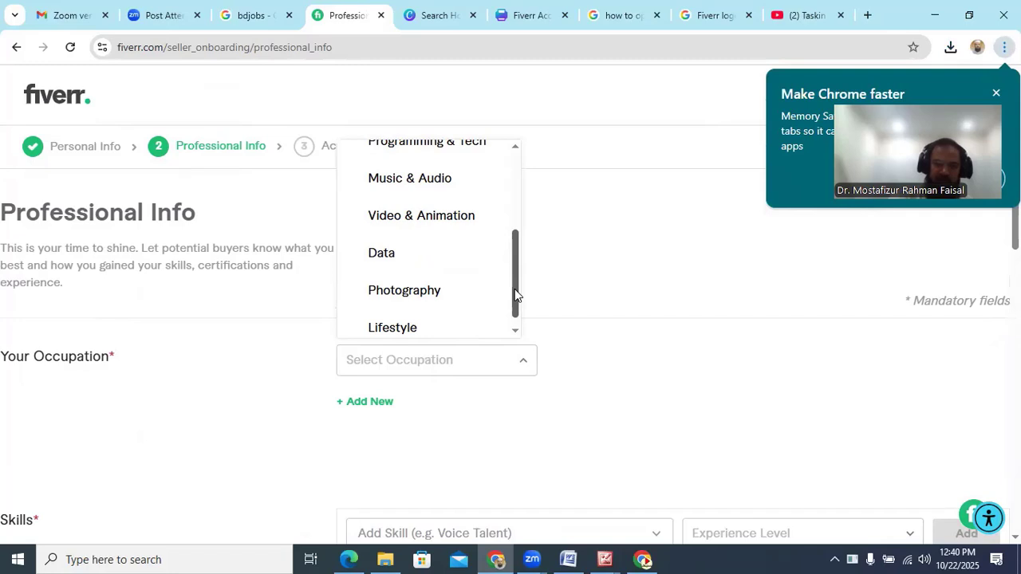
{"action": "left_click_drag", "start_coordinate": [515, 289], "coordinate": [522, 223]}
{"action": "scroll", "coordinate": [522, 223], "scroll_direction": "up", "scroll_amount": 1}
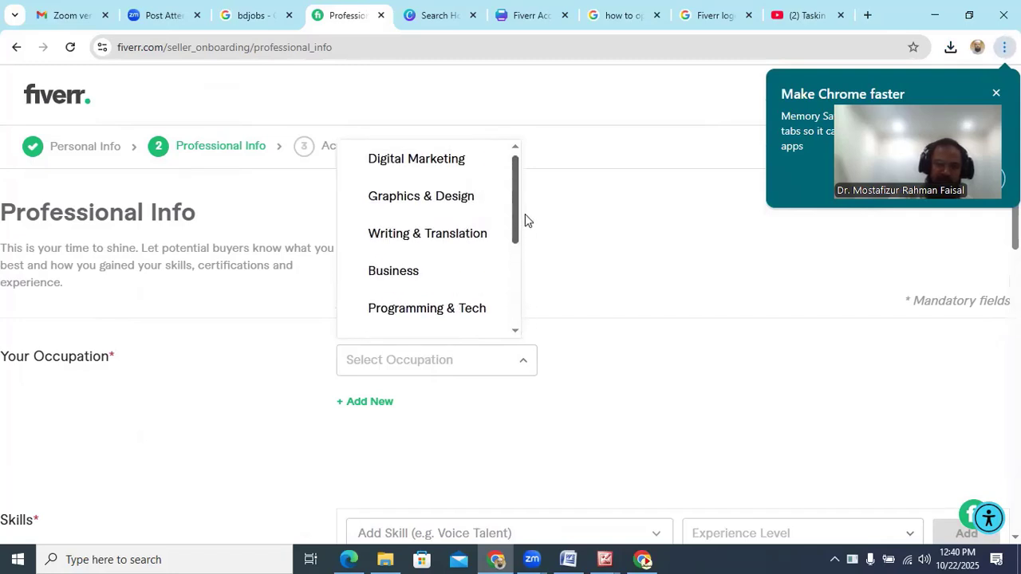
{"action": "left_click", "coordinate": [421, 167]}
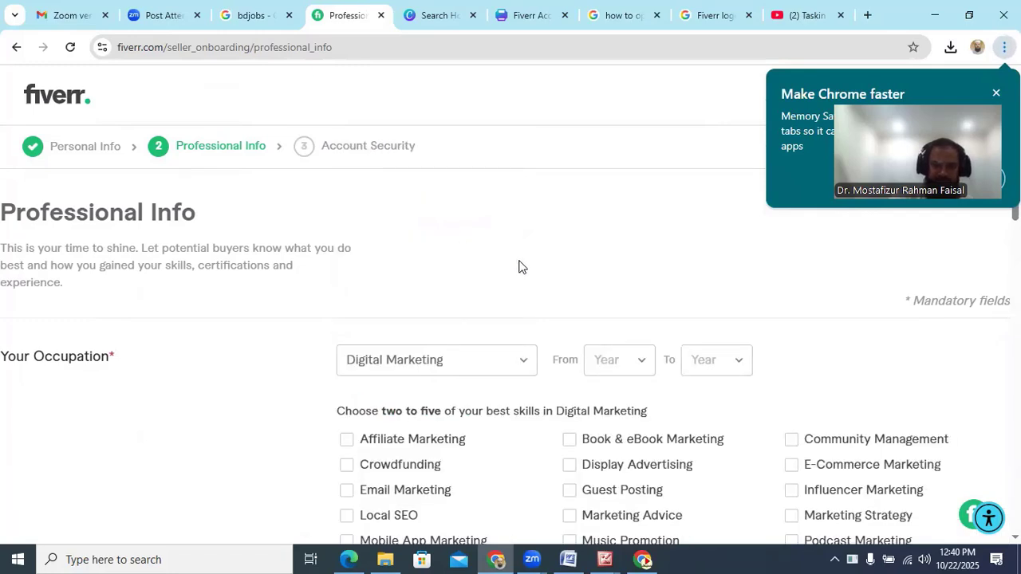
{"action": "left_click", "coordinate": [629, 367]}
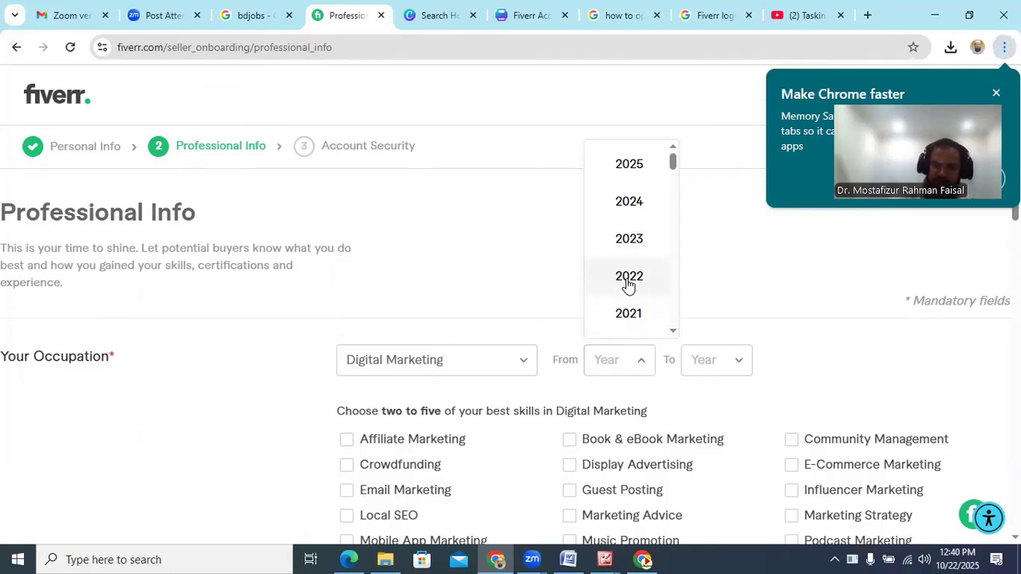
{"action": "left_click", "coordinate": [627, 279]}
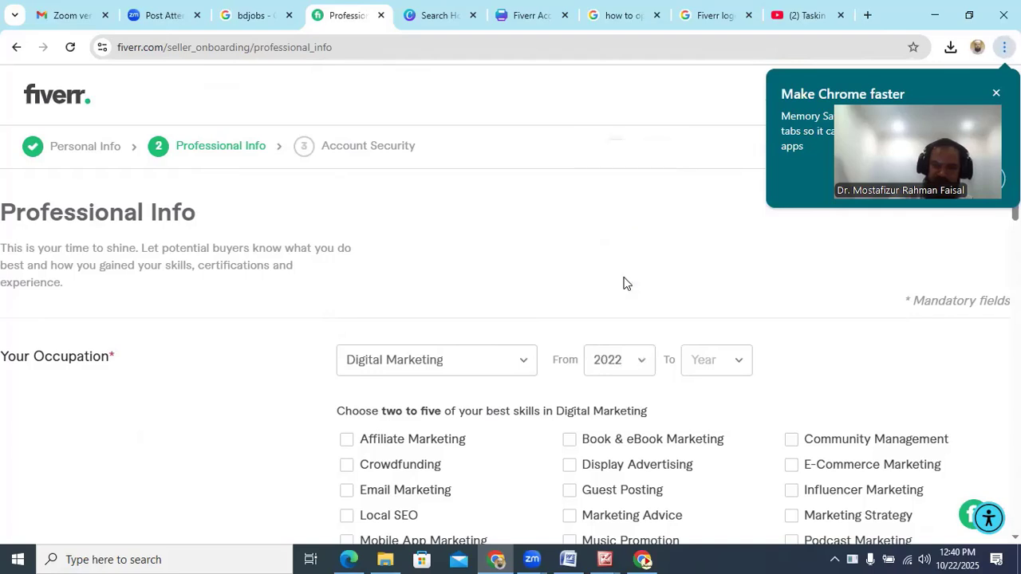
{"action": "left_click", "coordinate": [737, 364]}
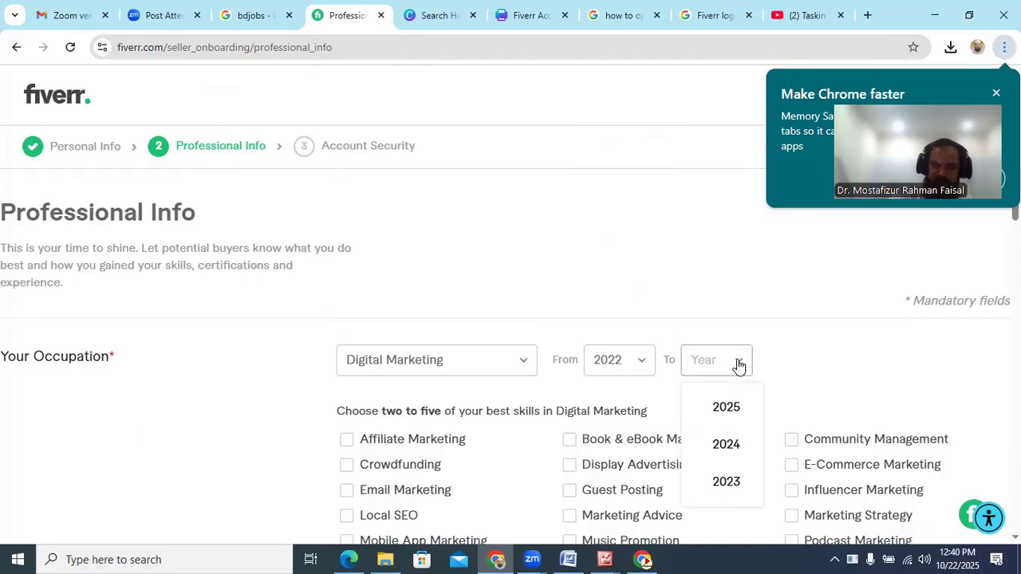
{"action": "left_click", "coordinate": [725, 411]}
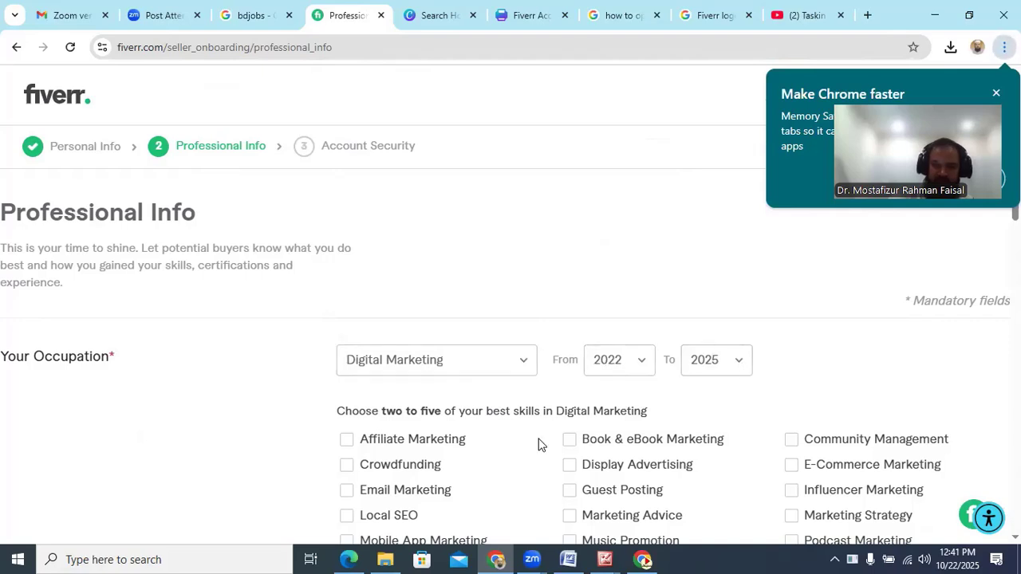
Step: Tick Social Media Marketing as a skill and scroll down to Skills and Education
{"action": "scroll", "coordinate": [370, 482], "scroll_direction": "down", "scroll_amount": 2}
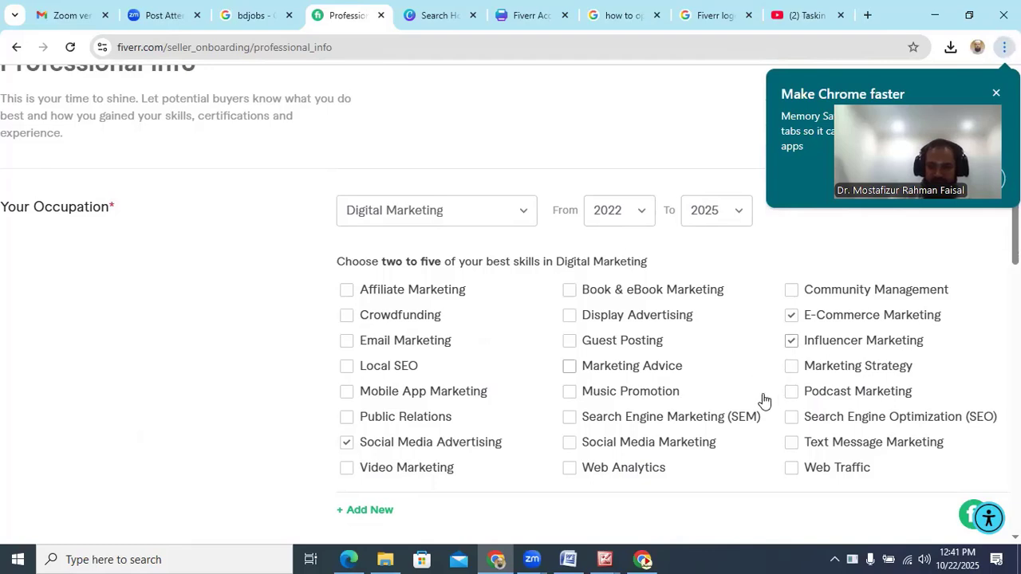
{"action": "left_click", "coordinate": [569, 446]}
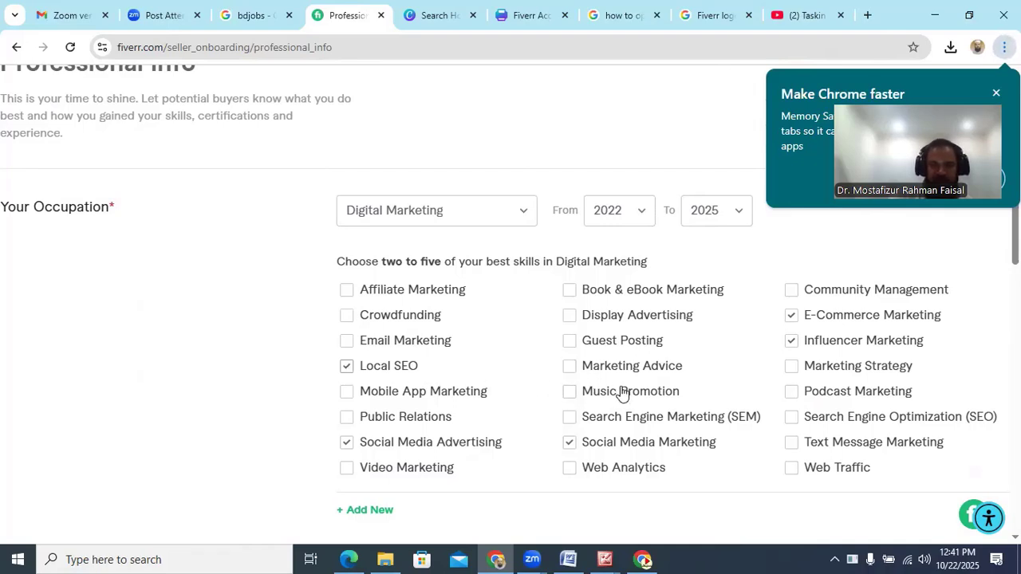
{"action": "scroll", "coordinate": [647, 401], "scroll_direction": "down", "scroll_amount": 1}
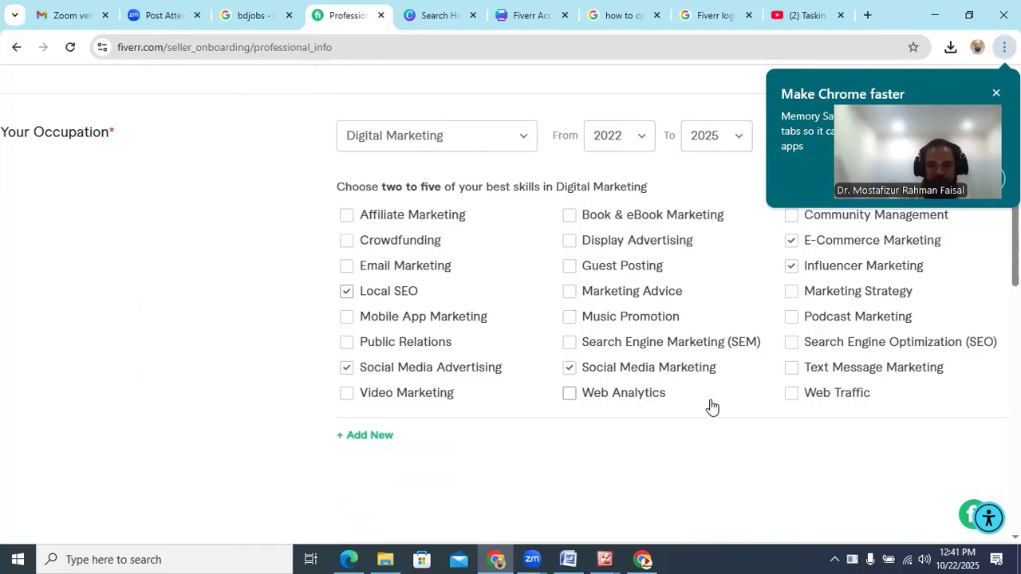
{"action": "scroll", "coordinate": [640, 385], "scroll_direction": "up", "scroll_amount": 1}
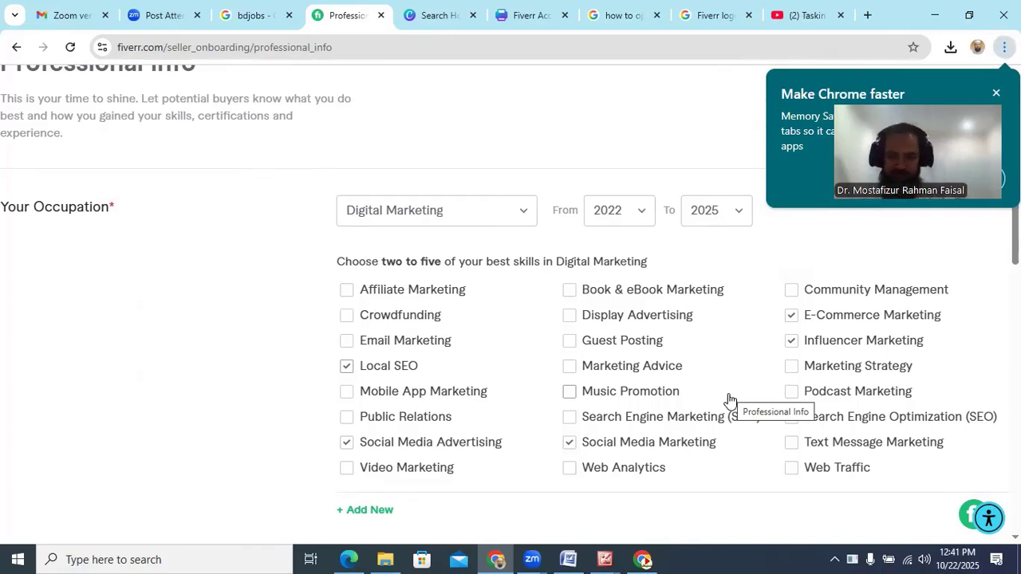
{"action": "scroll", "coordinate": [727, 403], "scroll_direction": "down", "scroll_amount": 1}
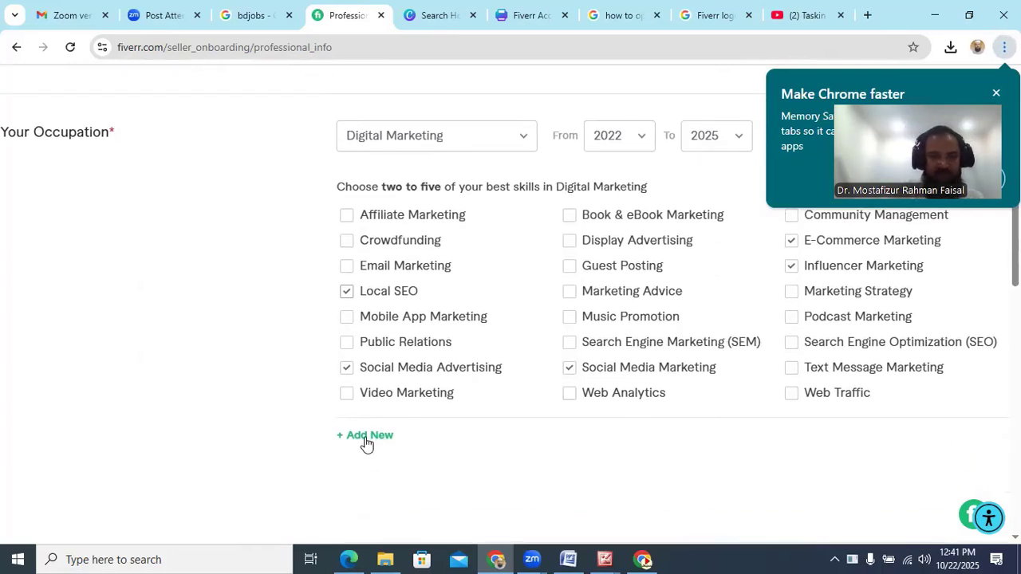
{"action": "scroll", "coordinate": [731, 413], "scroll_direction": "down", "scroll_amount": 3}
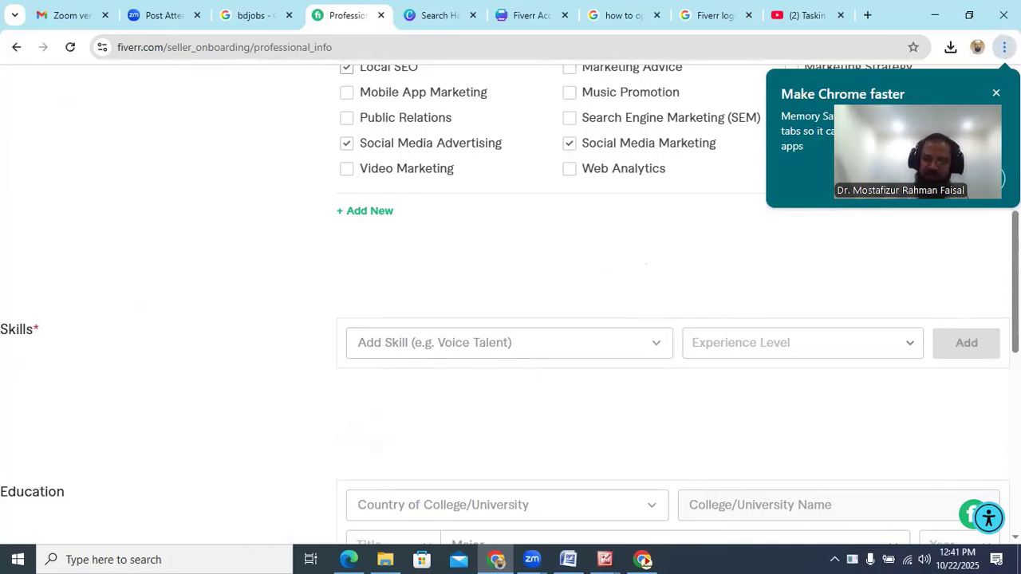
Step: Close the Chrome speed tip and add Content writing as an Expert-level skill
{"action": "left_click", "coordinate": [996, 93]}
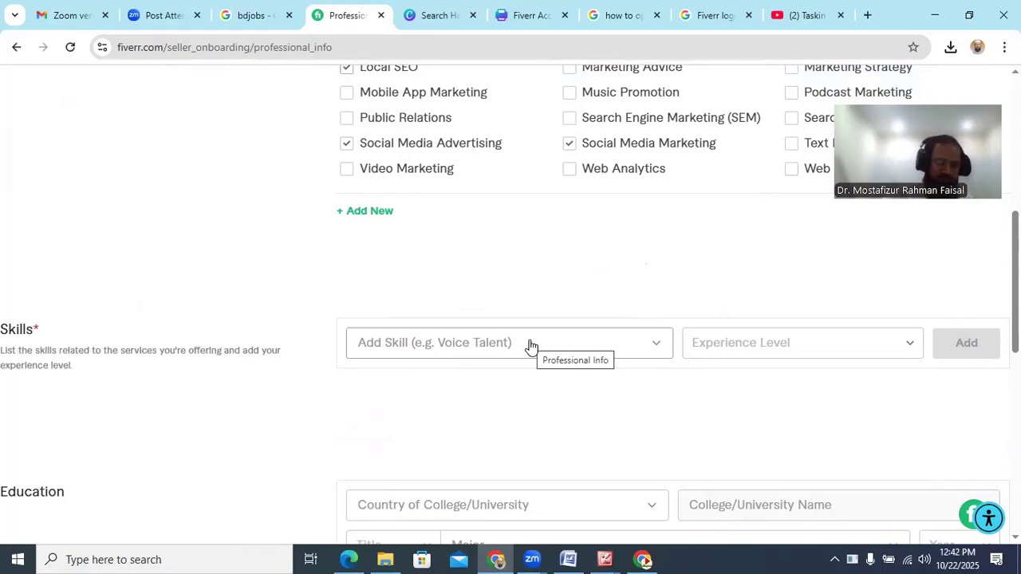
{"action": "left_click", "coordinate": [528, 348]}
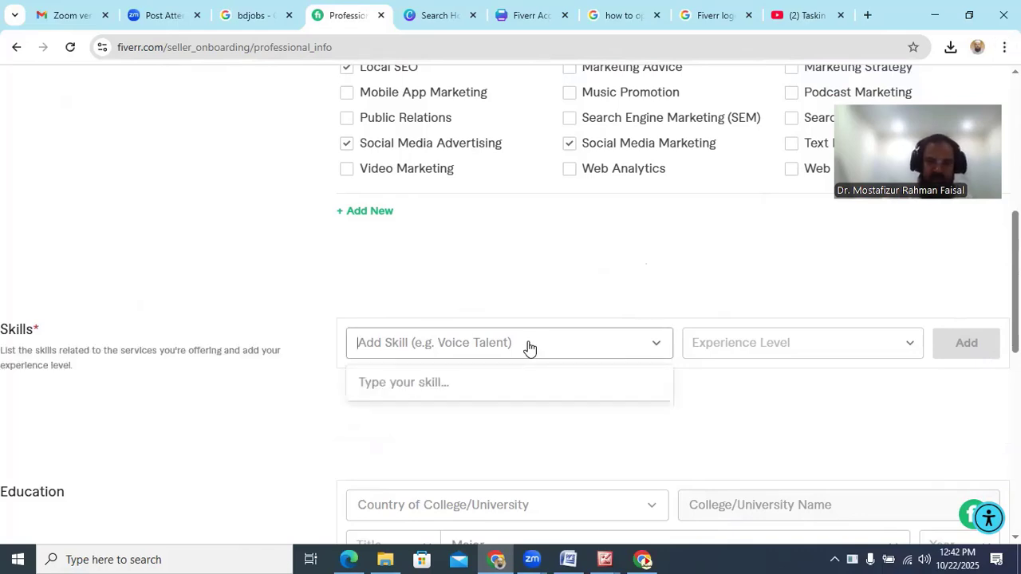
{"action": "left_click", "coordinate": [655, 345]}
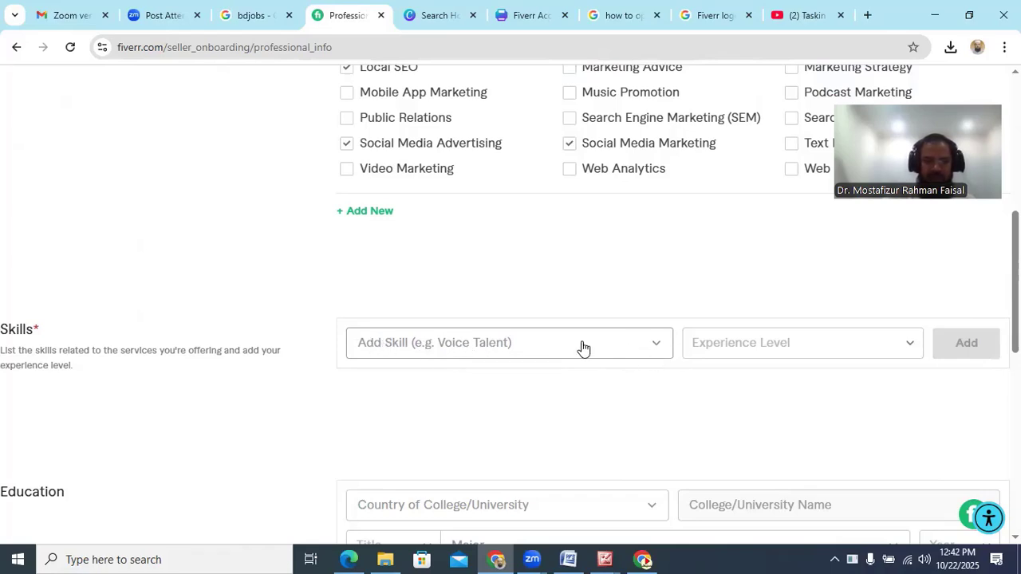
{"action": "left_click", "coordinate": [452, 351]}
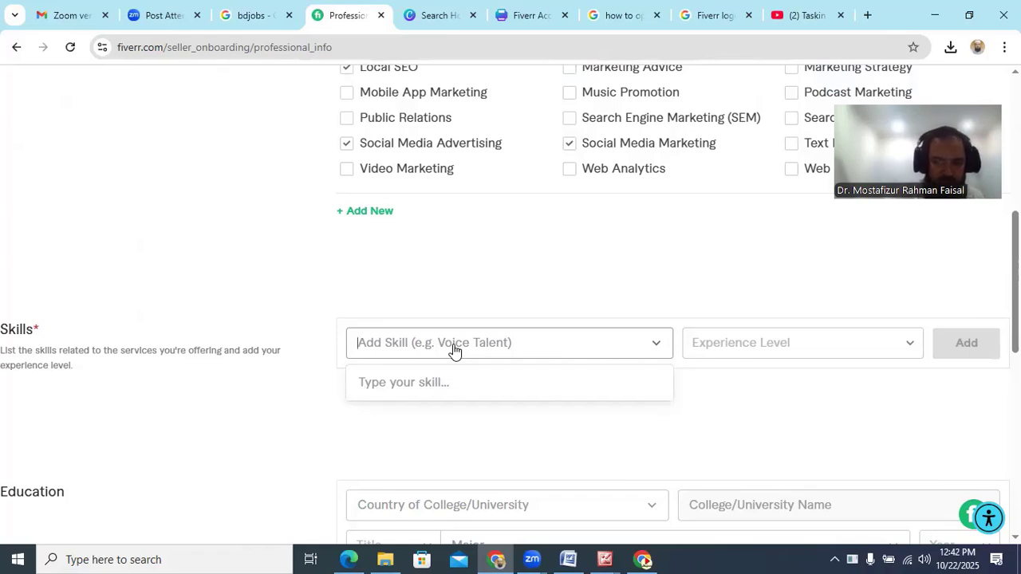
{"action": "type", "text": "Co"}
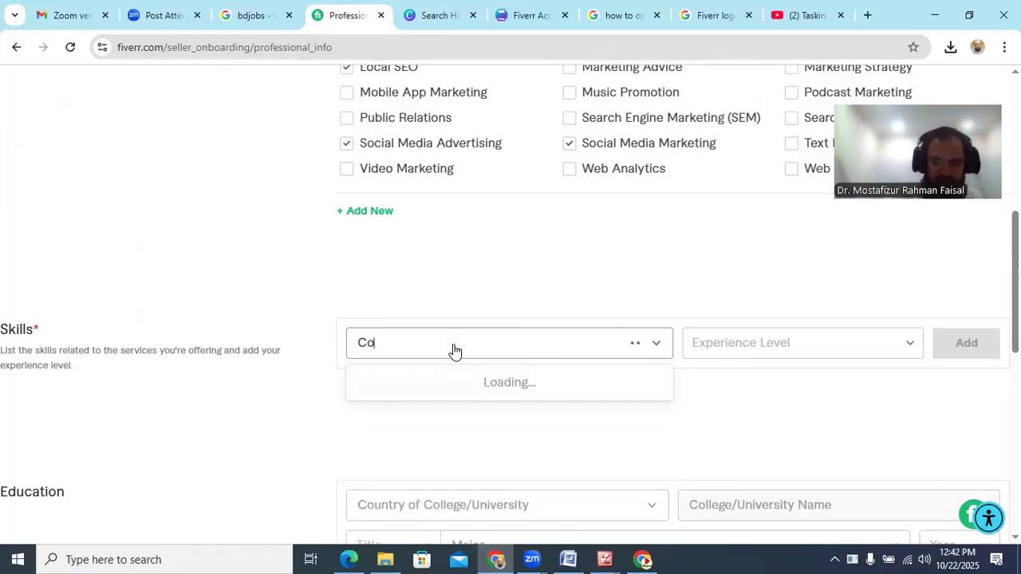
{"action": "type", "text": "ntent Wri"}
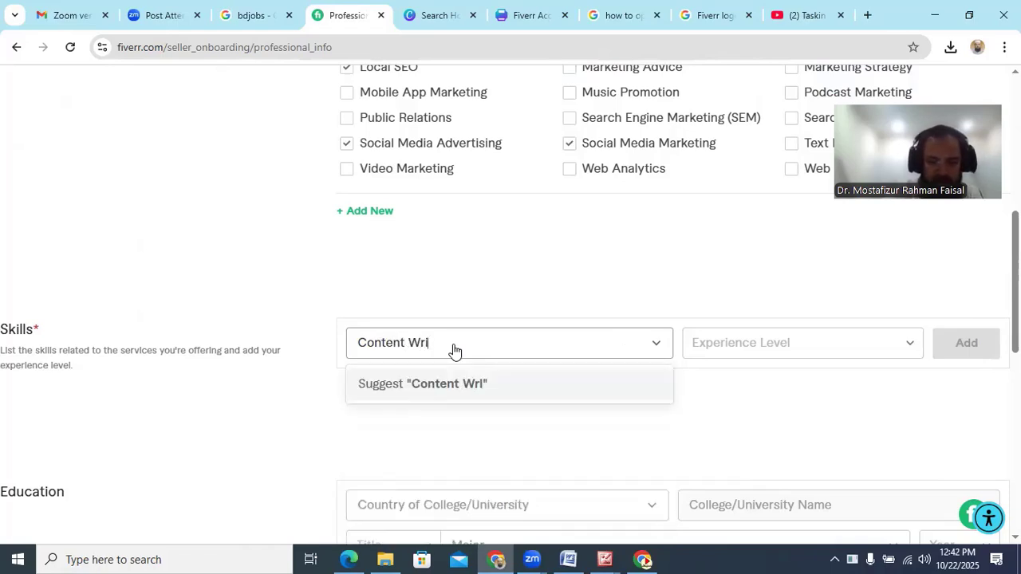
{"action": "type", "text": "ting"}
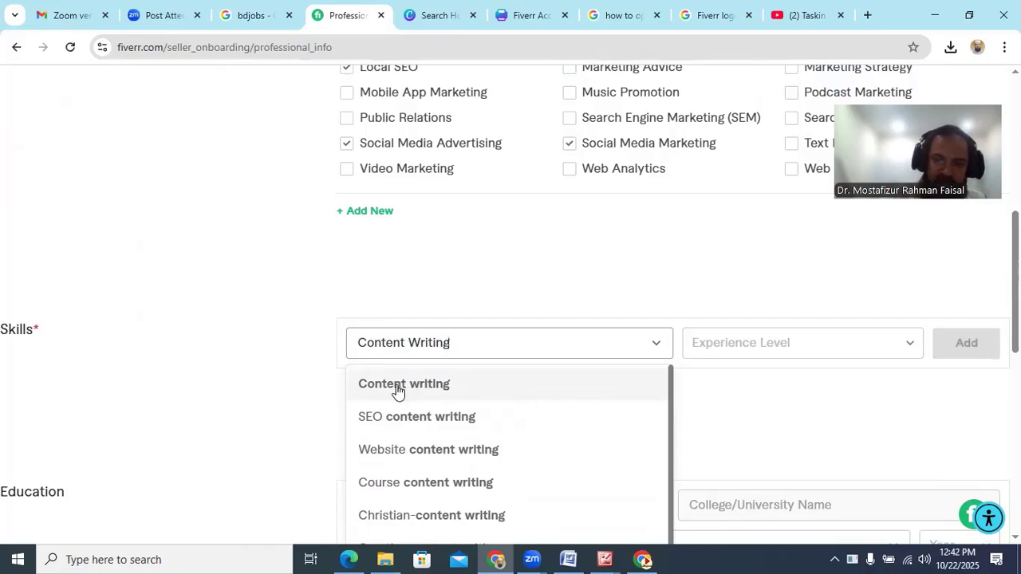
{"action": "left_click", "coordinate": [428, 385]}
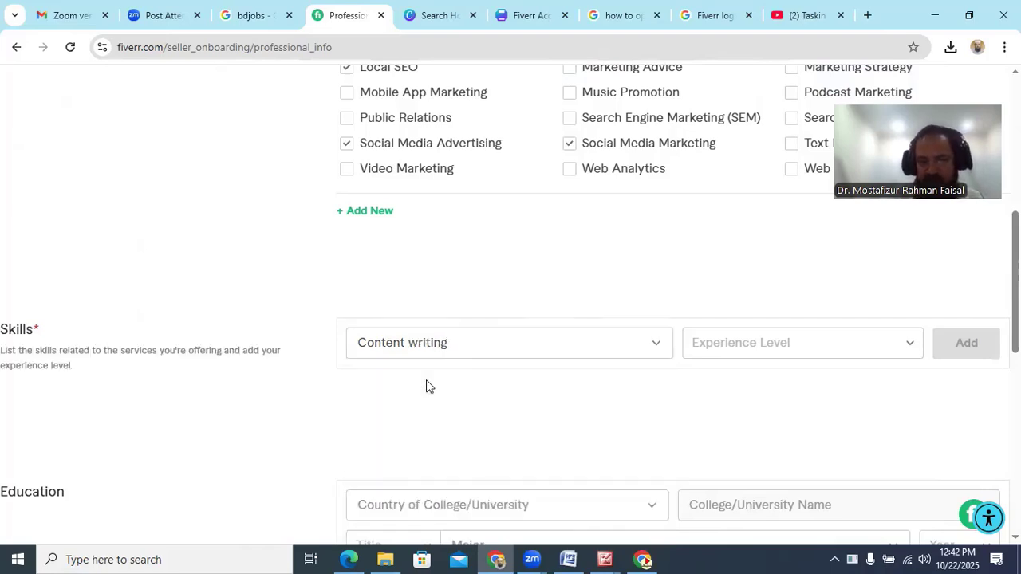
{"action": "left_click", "coordinate": [794, 358]}
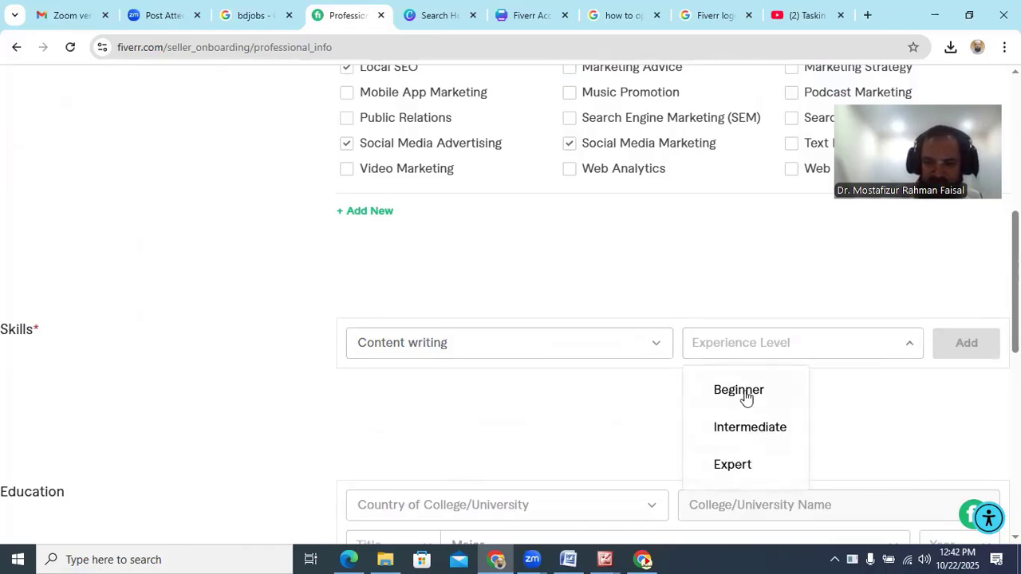
{"action": "left_click", "coordinate": [732, 465]}
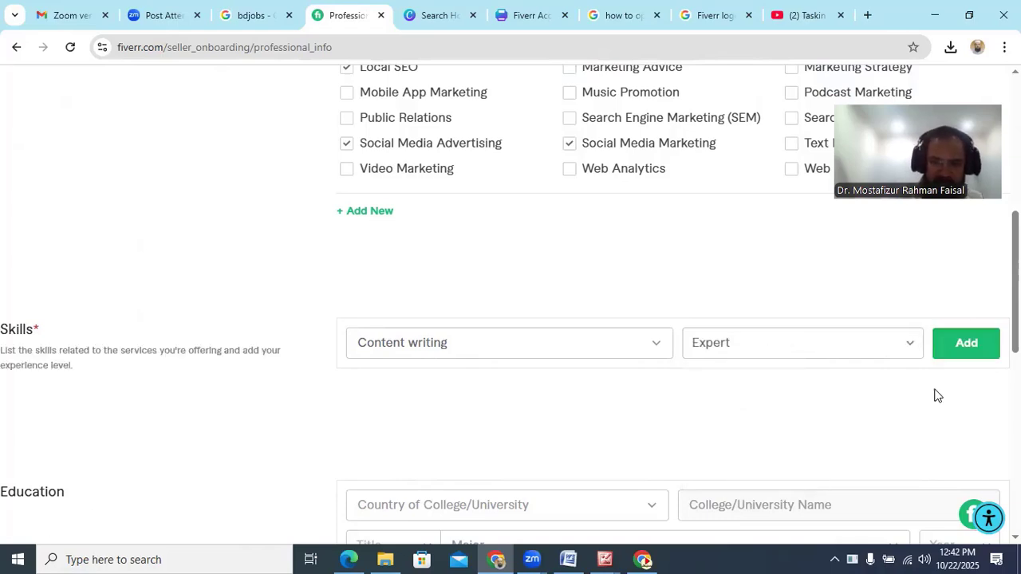
{"action": "left_click", "coordinate": [967, 345]}
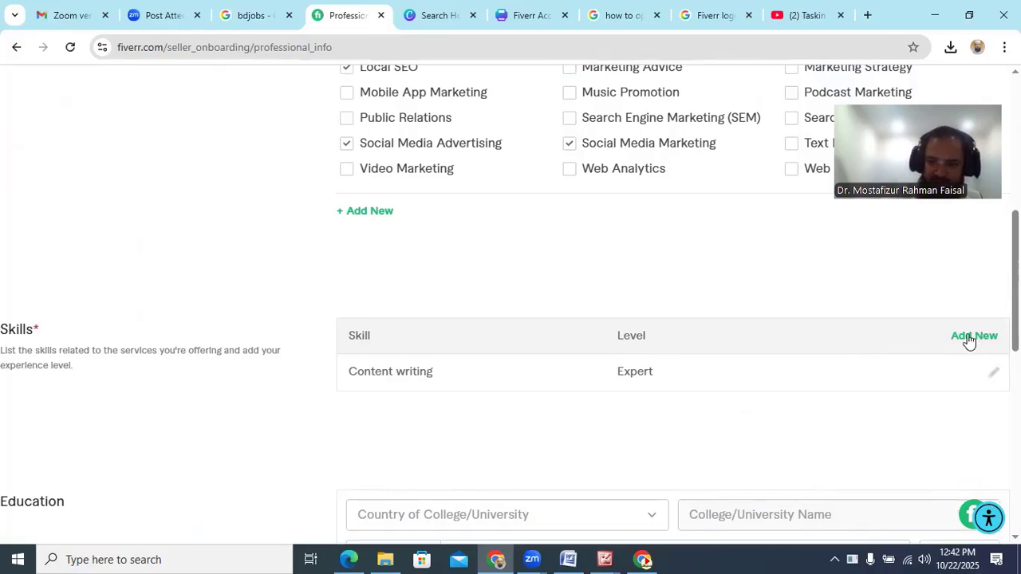
Step: Add Logo design, found by searching 'Logo', as a second skill at Expert level
{"action": "left_click", "coordinate": [969, 337]}
{"action": "left_click", "coordinate": [585, 351]}
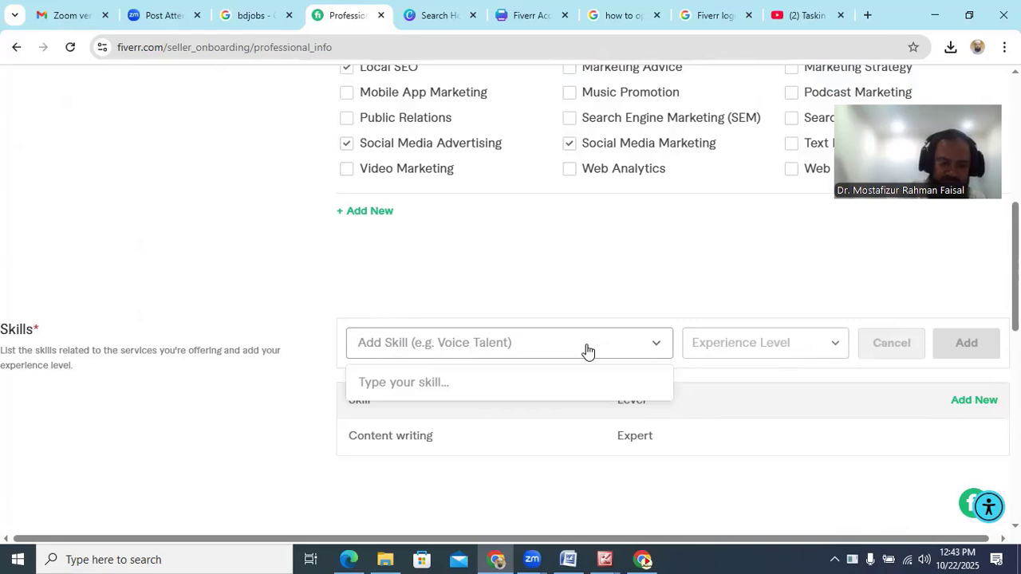
{"action": "type", "text": "Lo"}
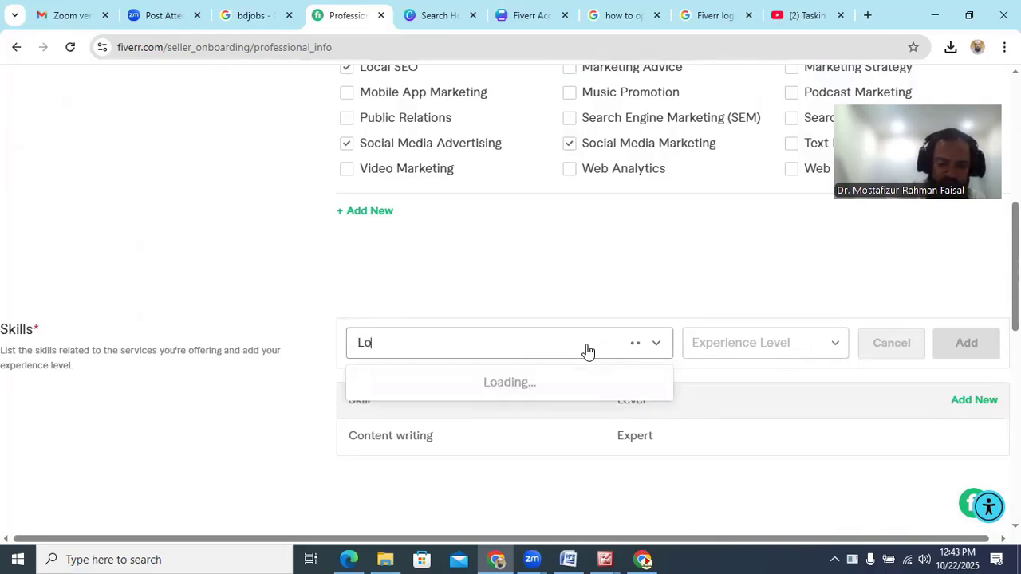
{"action": "type", "text": "go"}
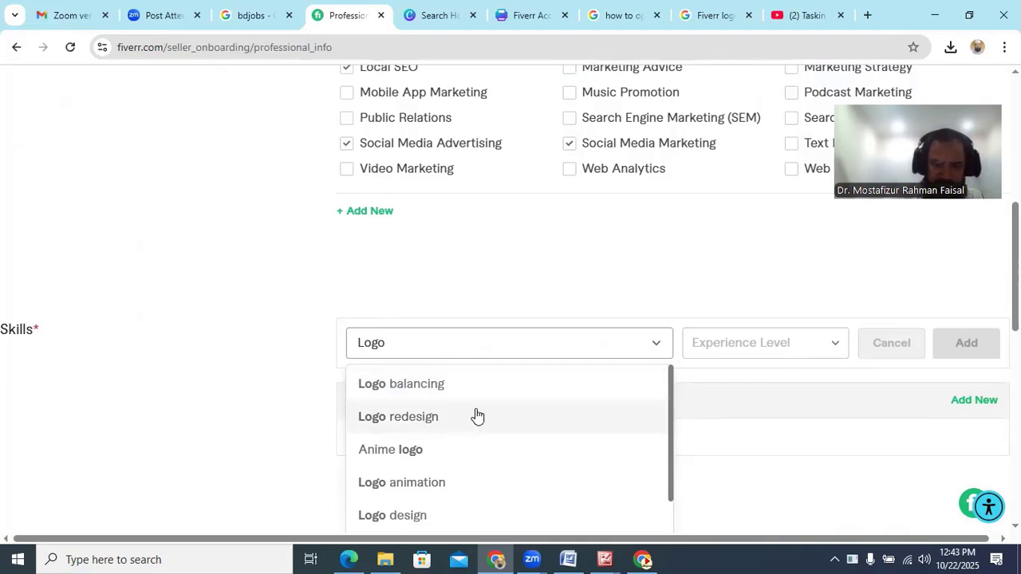
{"action": "left_click", "coordinate": [394, 515]}
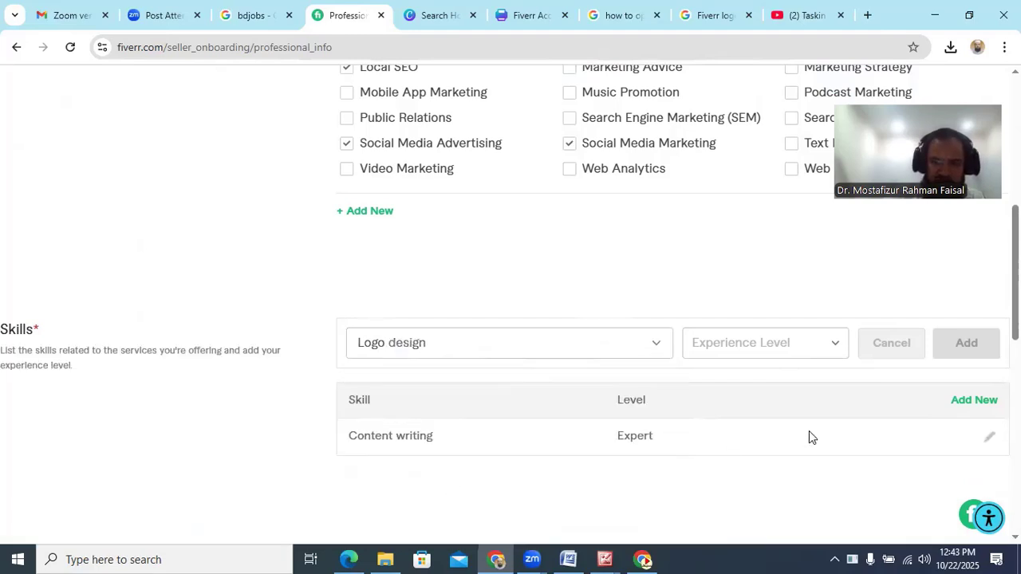
{"action": "left_click", "coordinate": [789, 348]}
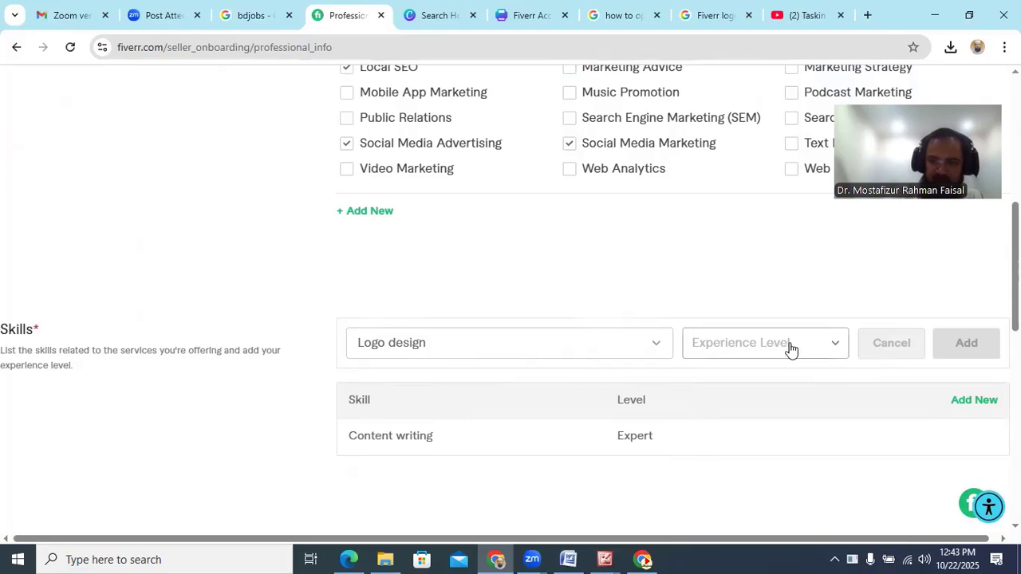
{"action": "left_click", "coordinate": [739, 462]}
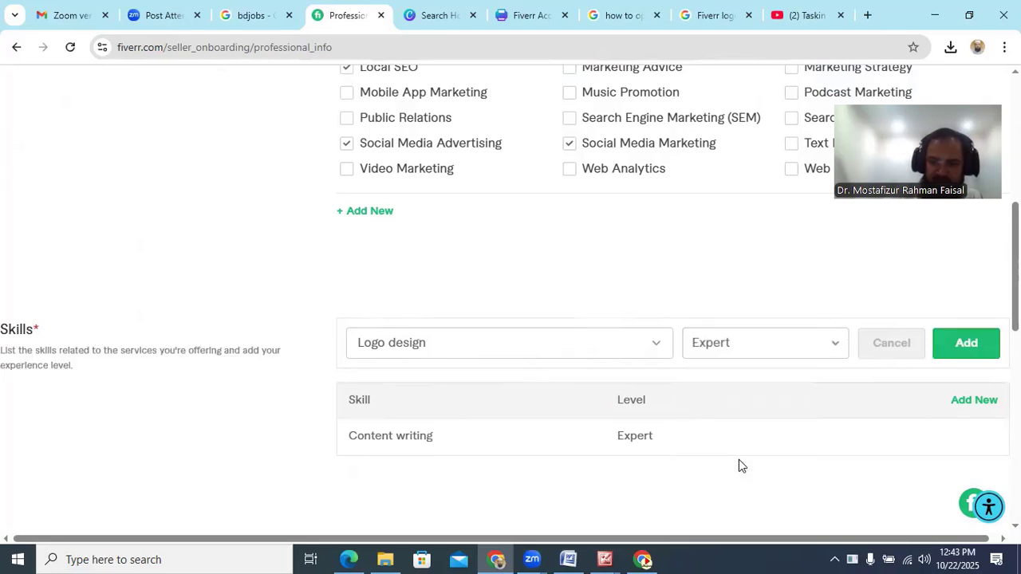
{"action": "left_click", "coordinate": [976, 351]}
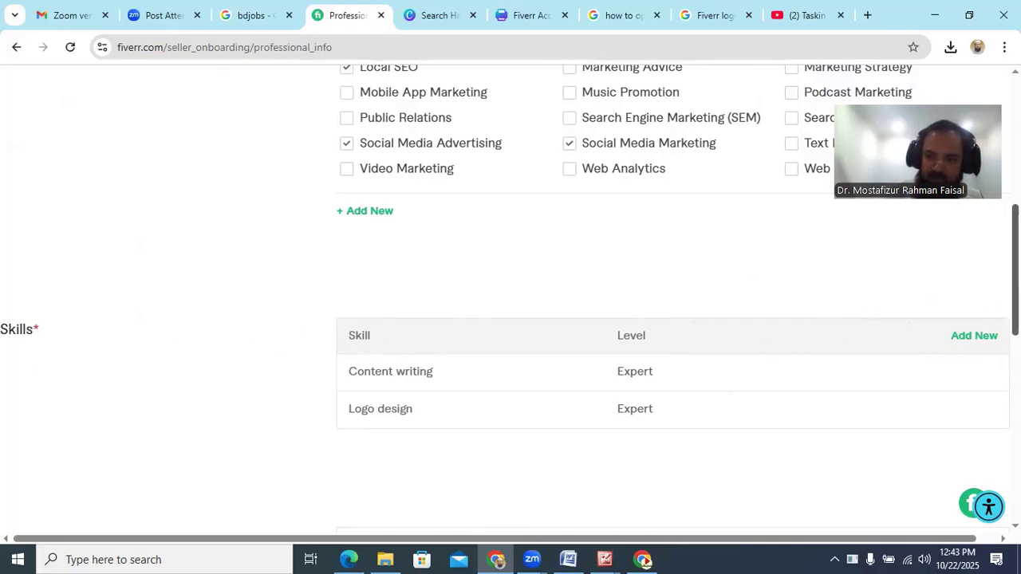
Step: Set the Education entry's college/university country to Bangladesh
{"action": "scroll", "coordinate": [511, 303], "scroll_direction": "down", "scroll_amount": 3}
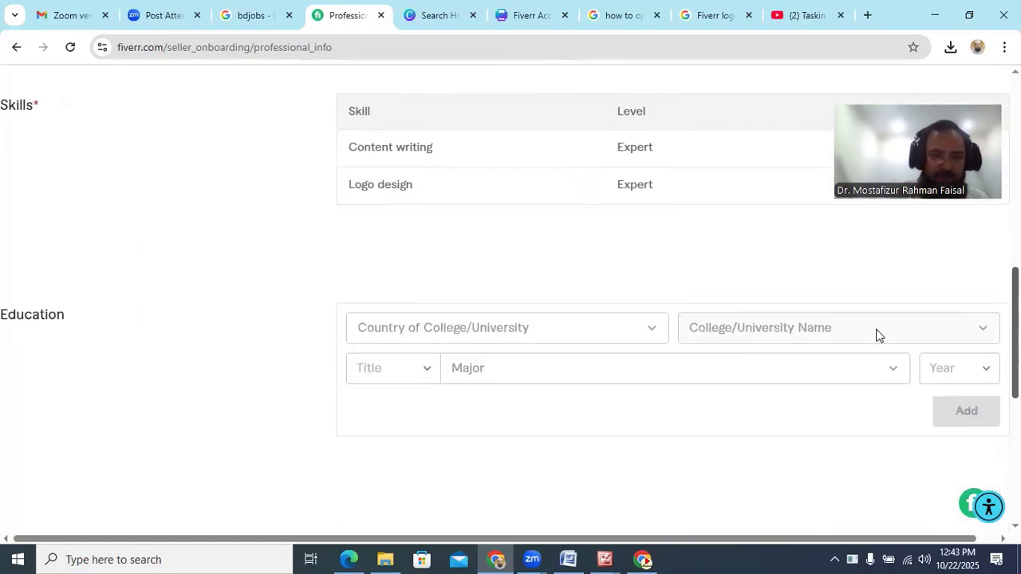
{"action": "left_click", "coordinate": [387, 341]}
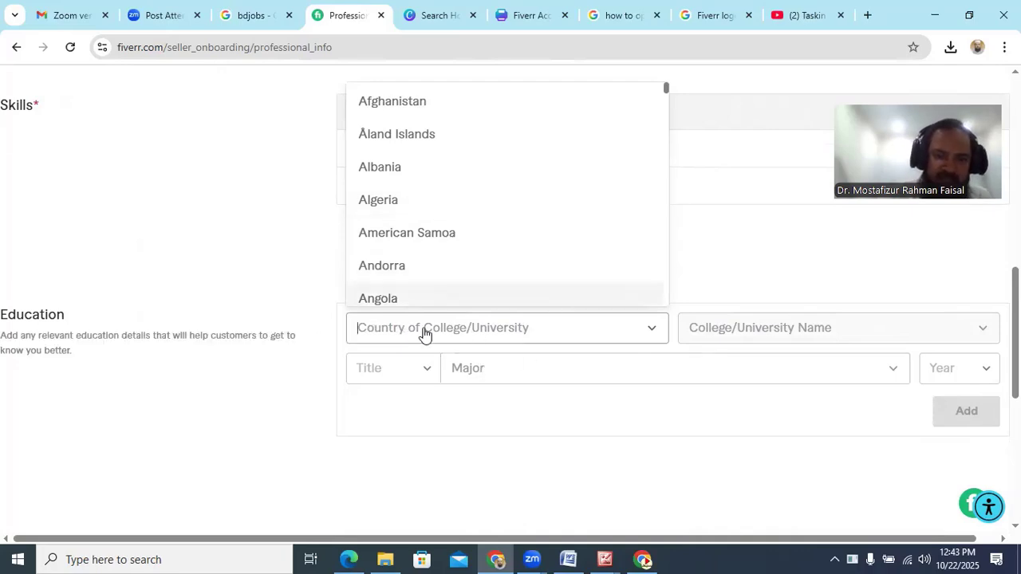
{"action": "scroll", "coordinate": [492, 288], "scroll_direction": "down", "scroll_amount": 8}
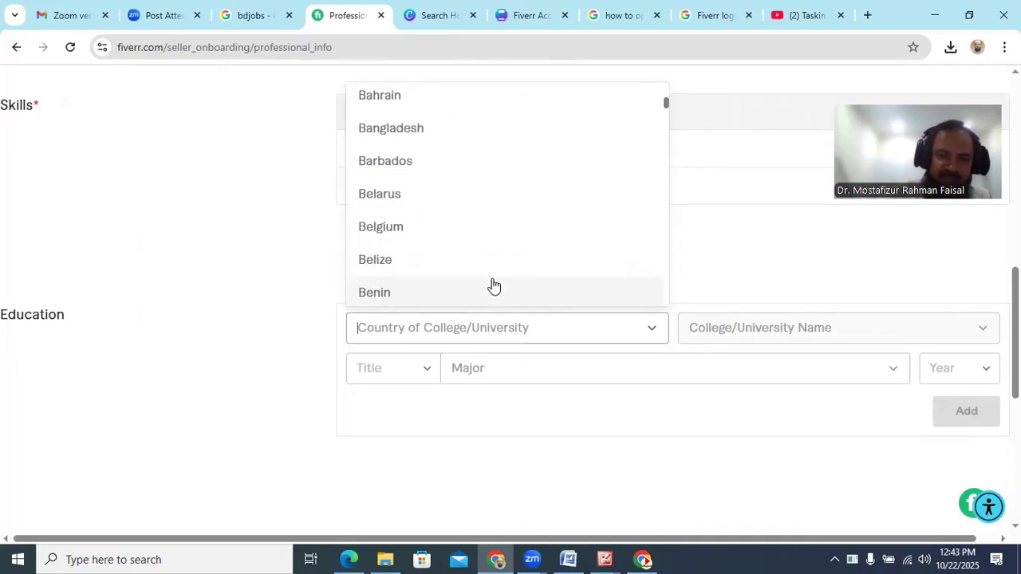
{"action": "left_click", "coordinate": [392, 130]}
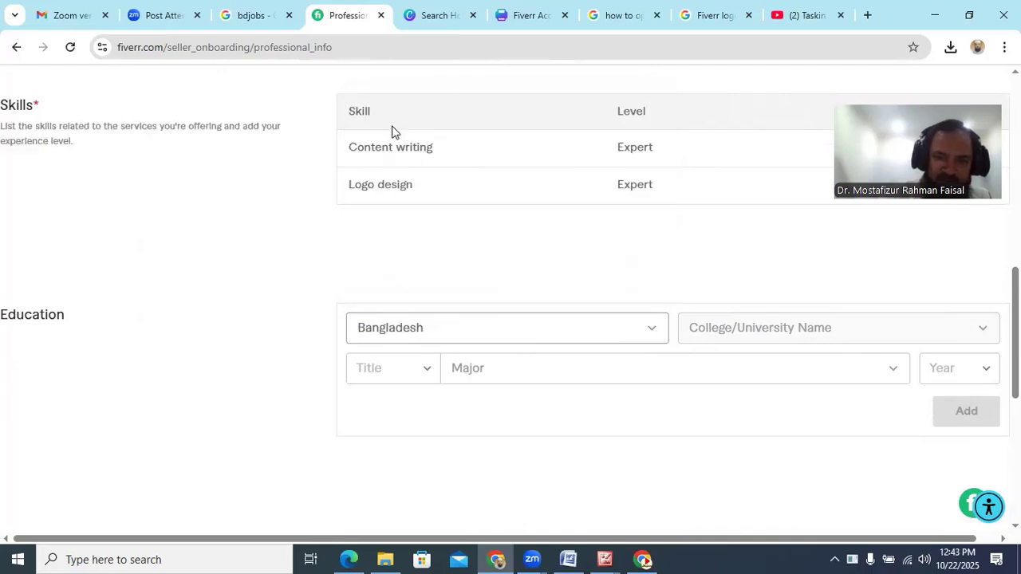
{"action": "left_click", "coordinate": [815, 338]}
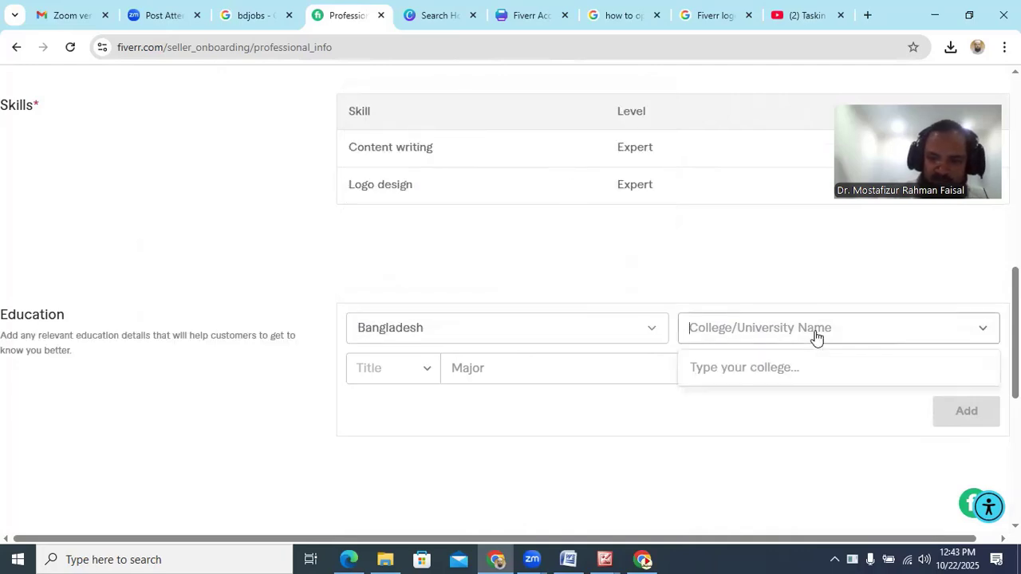
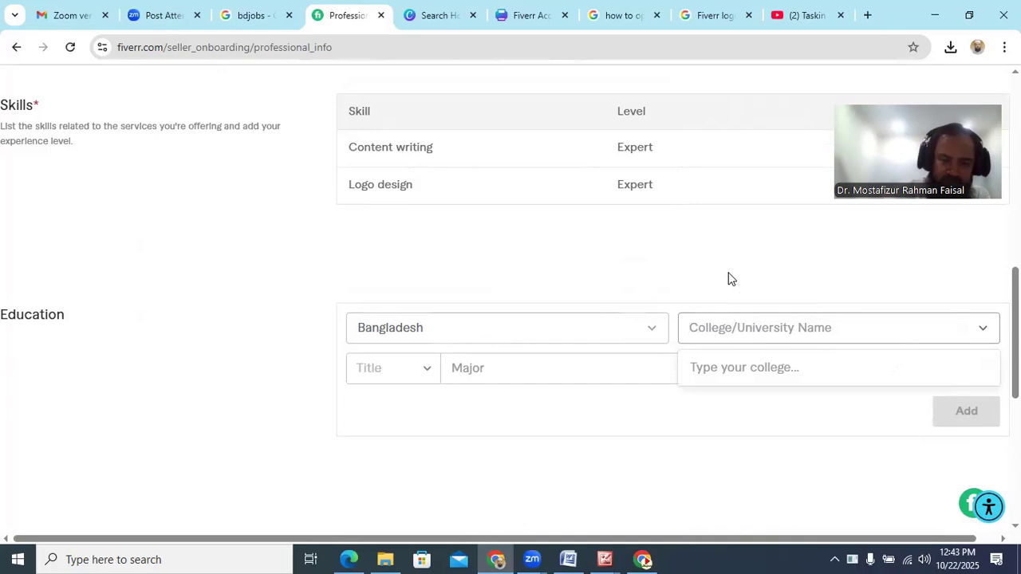
Step: Type University of Dhaka as the college, then choose B.Sc. as title and 2026 as year
{"action": "type", "text": "Univ"}
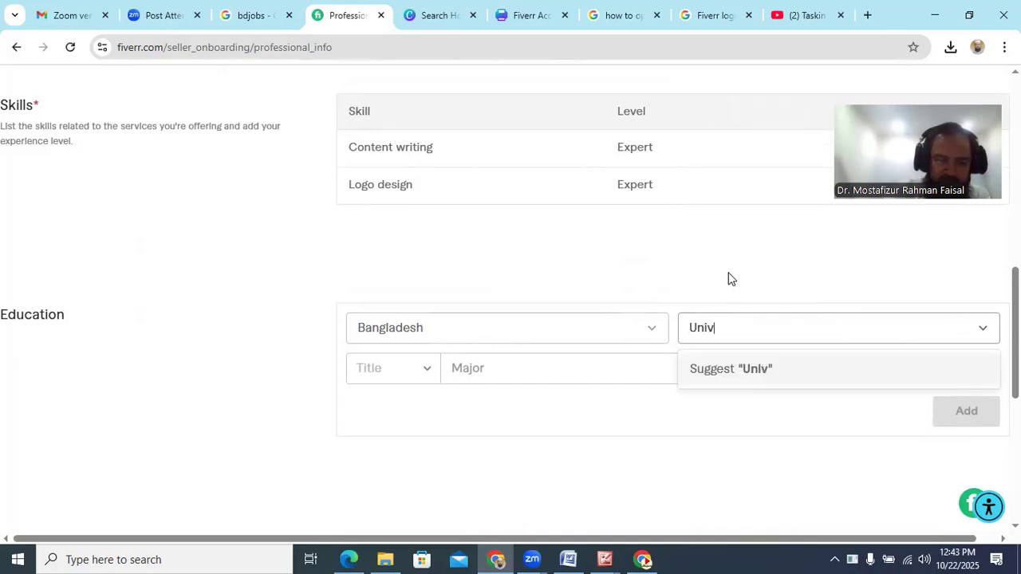
{"action": "type", "text": "ersity of Dhaka"}
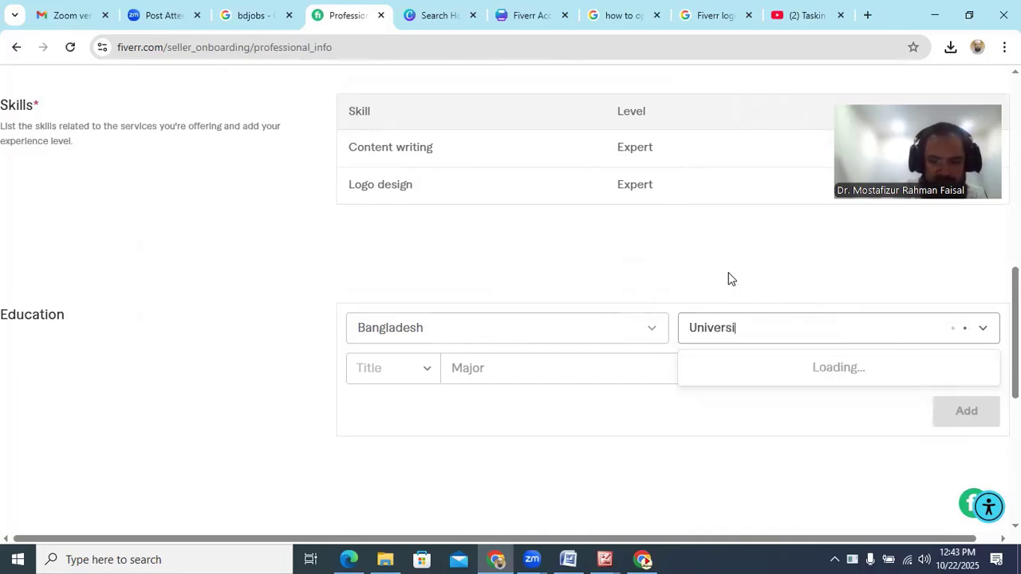
{"action": "left_click", "coordinate": [419, 368]}
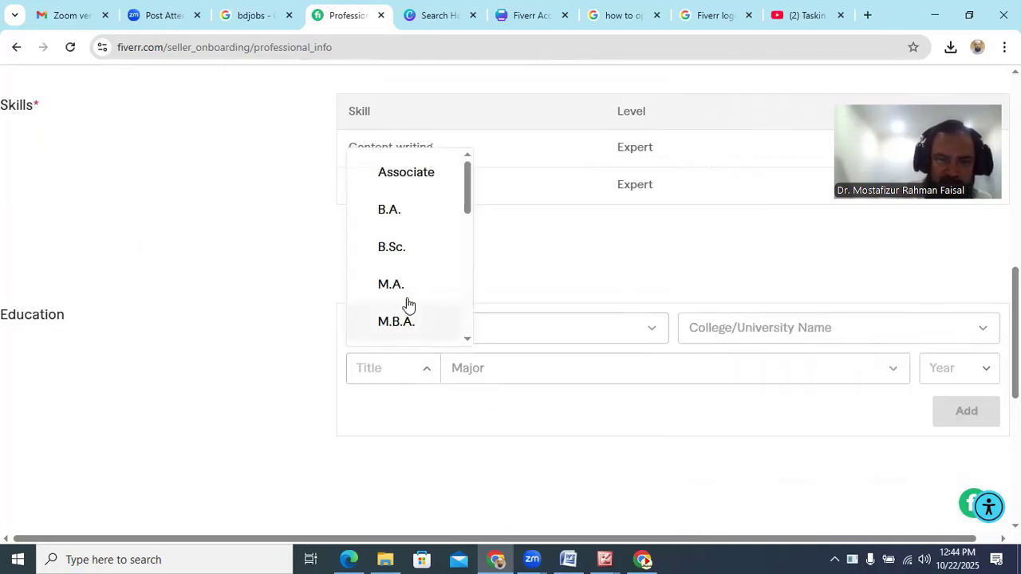
{"action": "left_click", "coordinate": [391, 247]}
{"action": "left_click", "coordinate": [557, 378]}
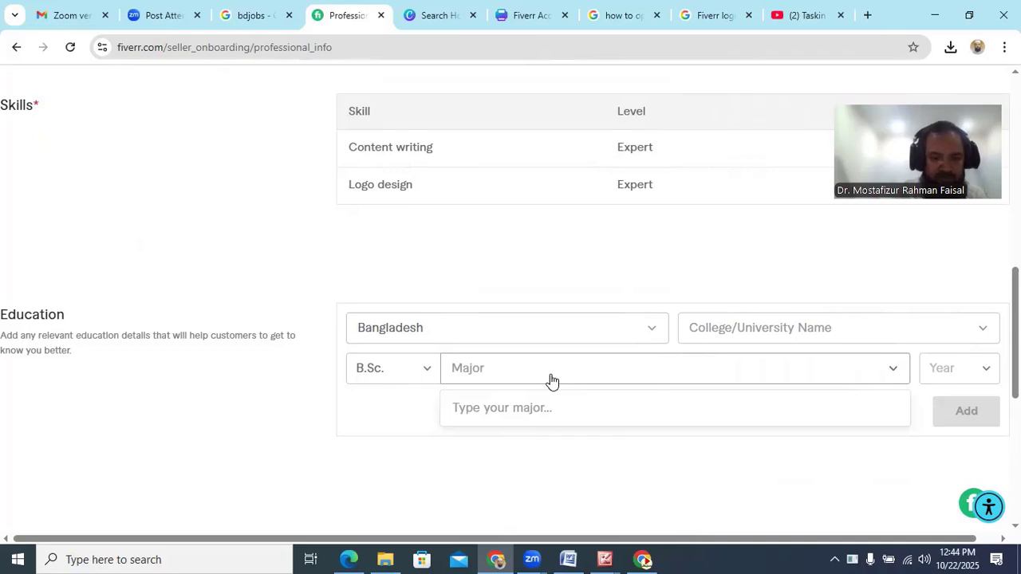
{"action": "left_click", "coordinate": [952, 369]}
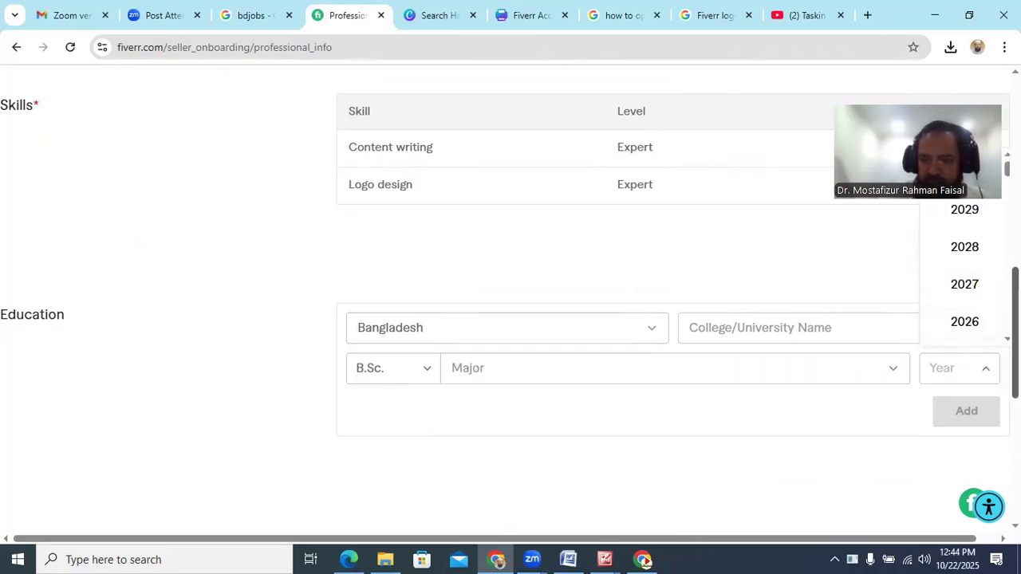
{"action": "scroll", "coordinate": [511, 299], "scroll_direction": "down", "scroll_amount": 1}
{"action": "scroll", "coordinate": [511, 299], "scroll_direction": "up", "scroll_amount": 1}
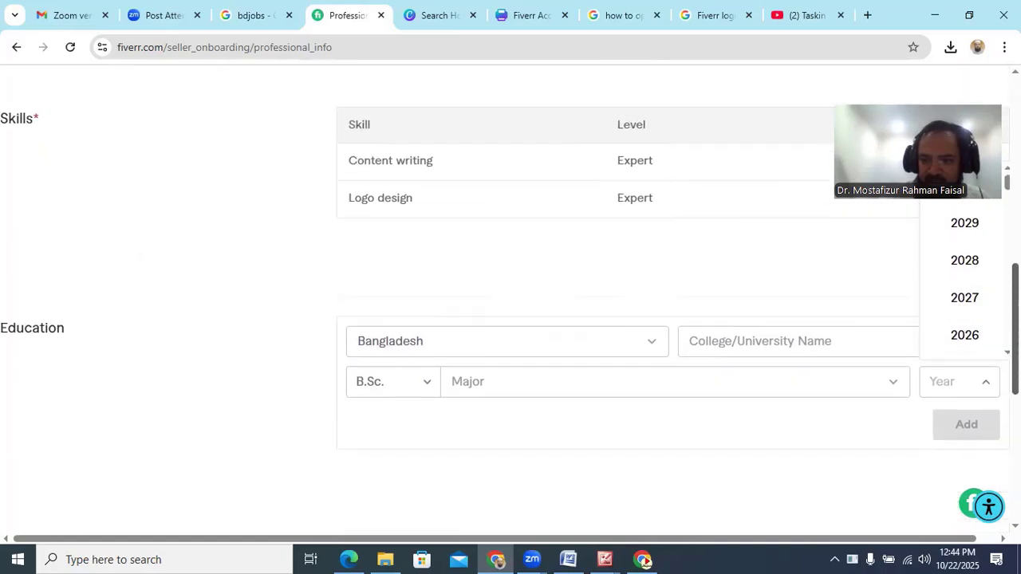
{"action": "left_click", "coordinate": [967, 341]}
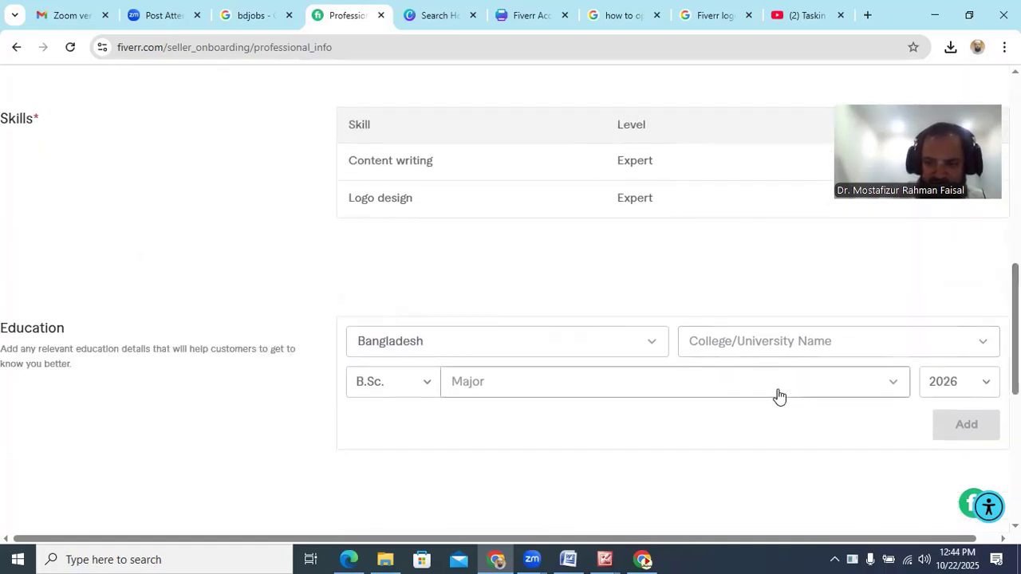
Step: Select University of Dhaka from the suggestions, enter Math as the major, and add the entry
{"action": "left_click", "coordinate": [777, 346]}
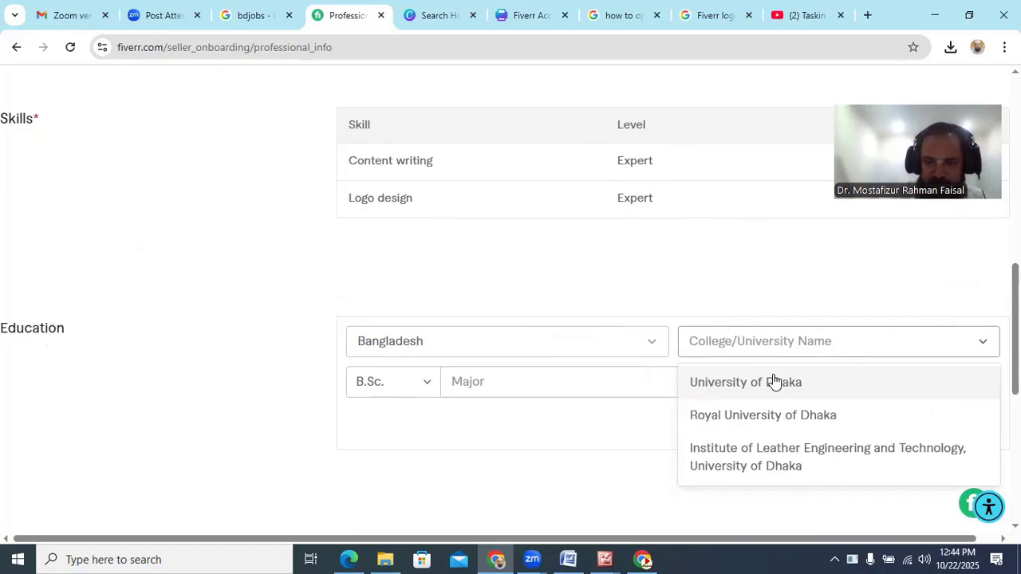
{"action": "left_click", "coordinate": [775, 383]}
{"action": "left_click", "coordinate": [635, 391]}
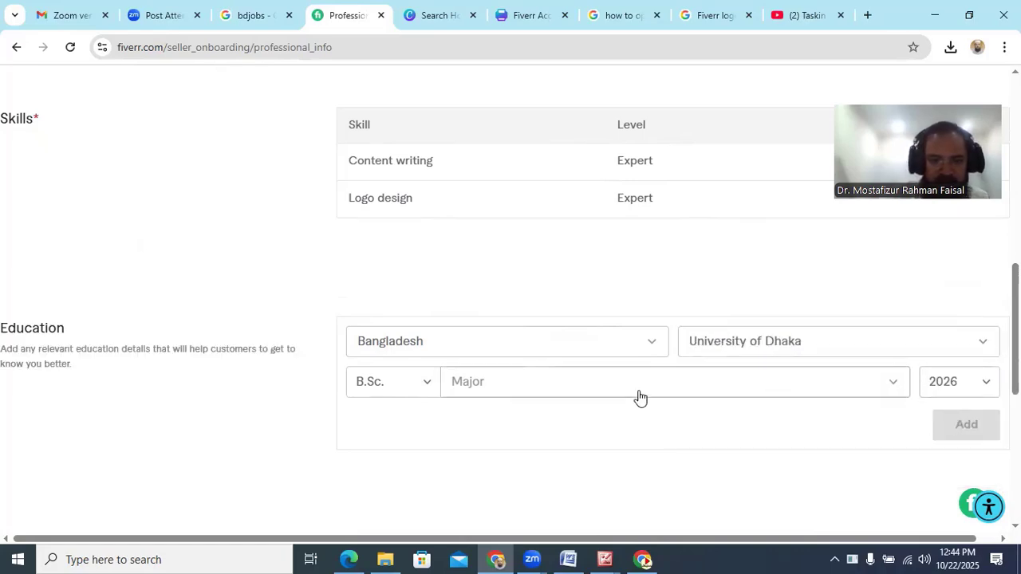
{"action": "type", "text": "Math"}
{"action": "left_click", "coordinate": [524, 422]}
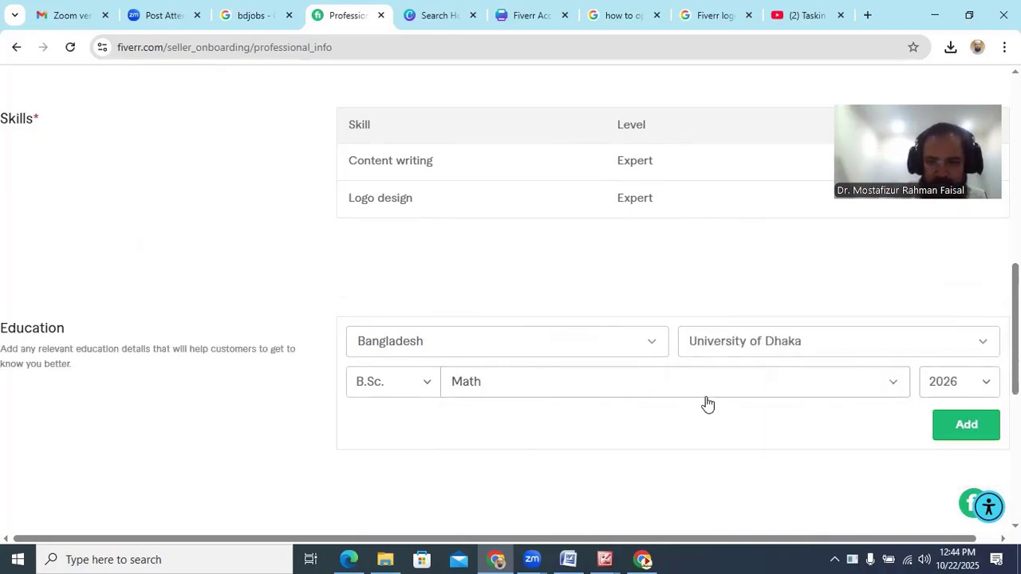
{"action": "left_click", "coordinate": [954, 423]}
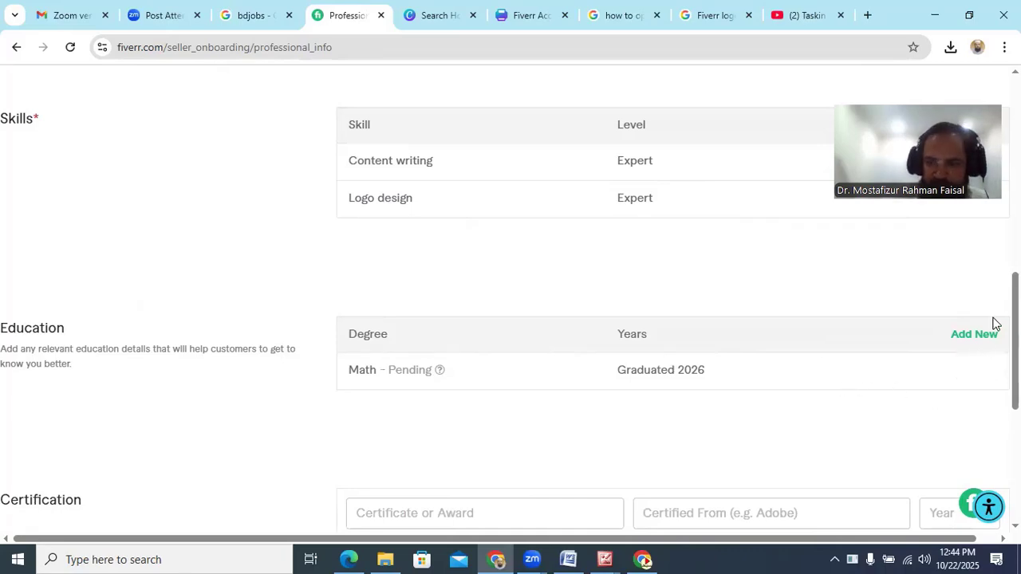
Step: Start a second education entry with Bangladesh as the college's country
{"action": "left_click_drag", "start_coordinate": [1015, 337], "coordinate": [987, 341]}
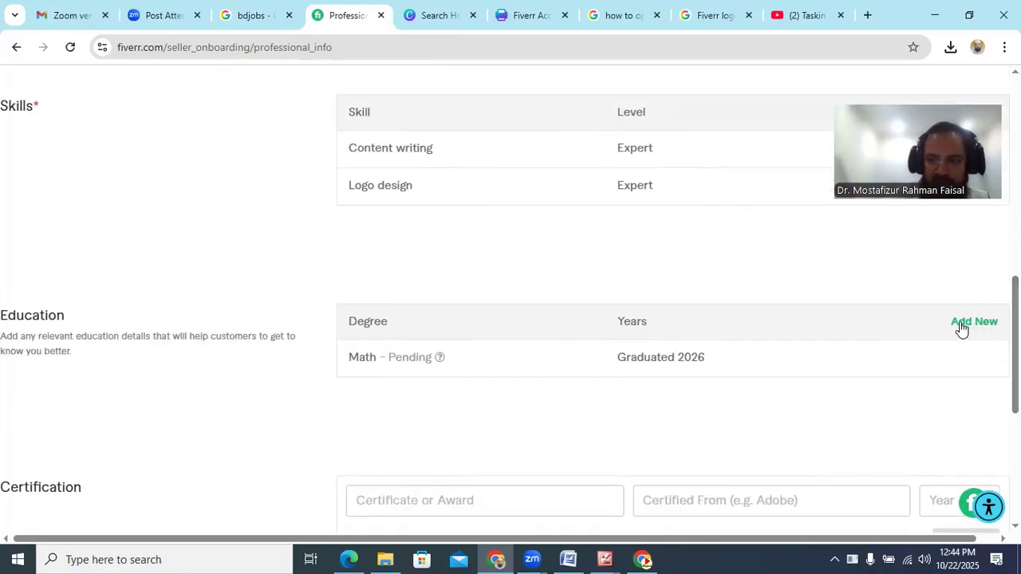
{"action": "left_click", "coordinate": [961, 321]}
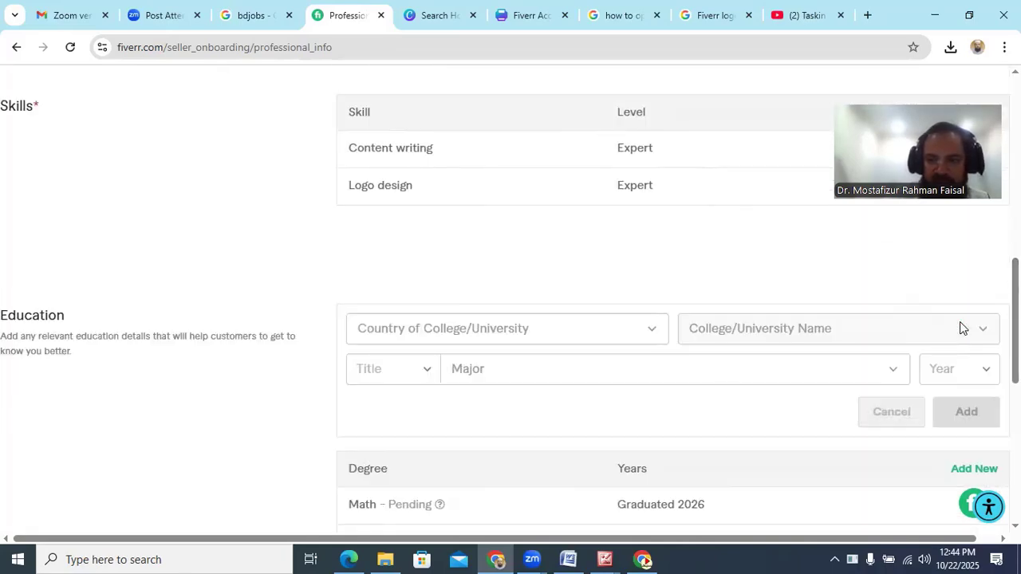
{"action": "left_click", "coordinate": [403, 336]}
{"action": "scroll", "coordinate": [431, 277], "scroll_direction": "down", "scroll_amount": 3}
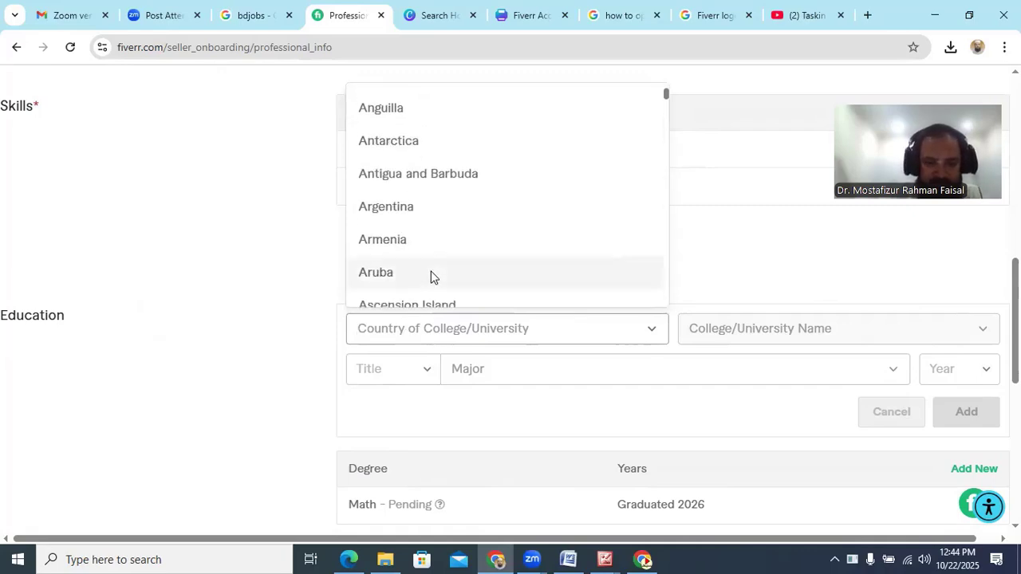
{"action": "type", "text": "B"}
{"action": "left_click", "coordinate": [409, 305]}
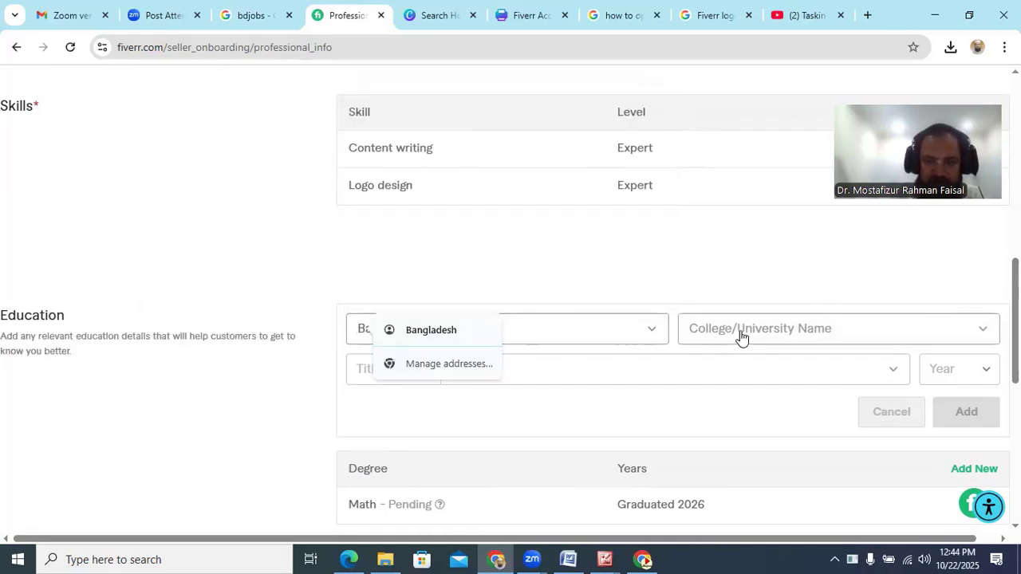
Step: Enter 'Careerlift Skill Development Institute' as the college name, correcting the typos
{"action": "left_click", "coordinate": [740, 337]}
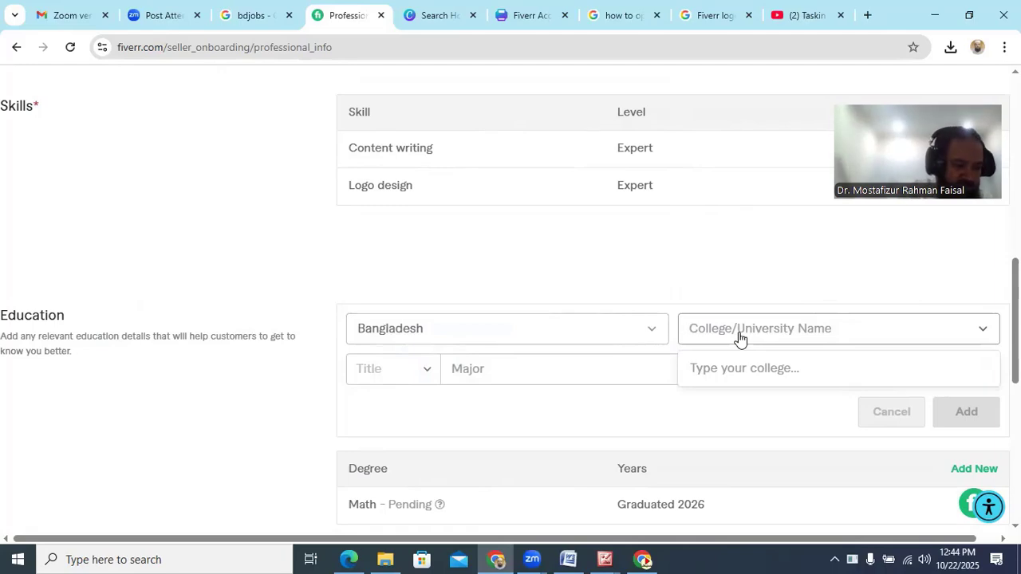
{"action": "type", "text": "Care"}
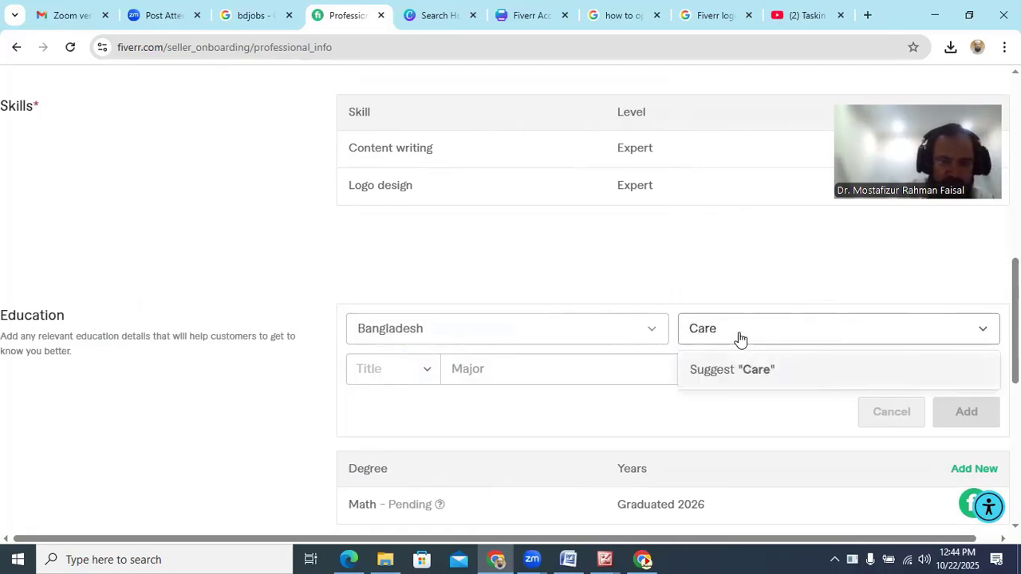
{"action": "type", "text": "er"}
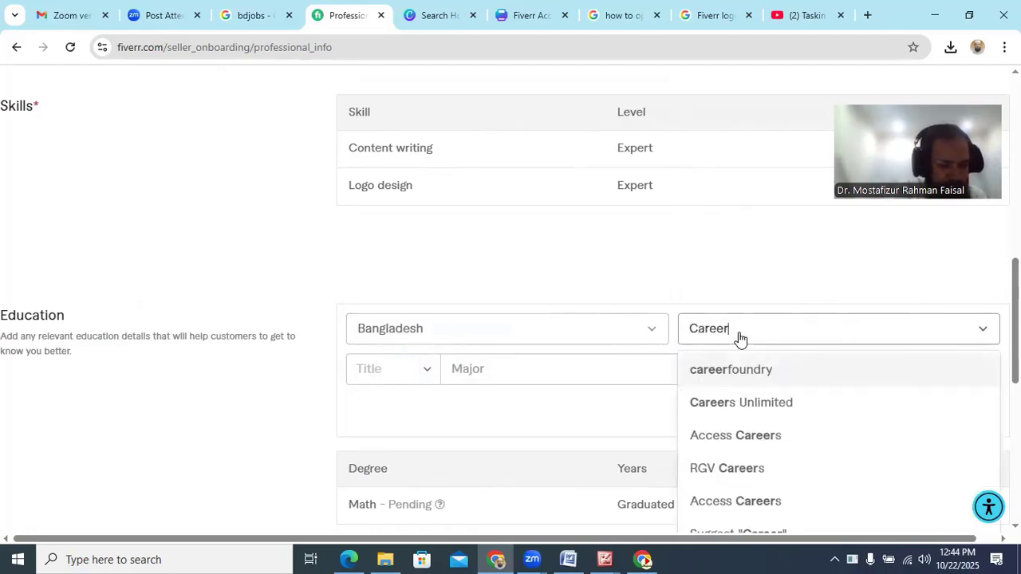
{"action": "type", "text": "lift"}
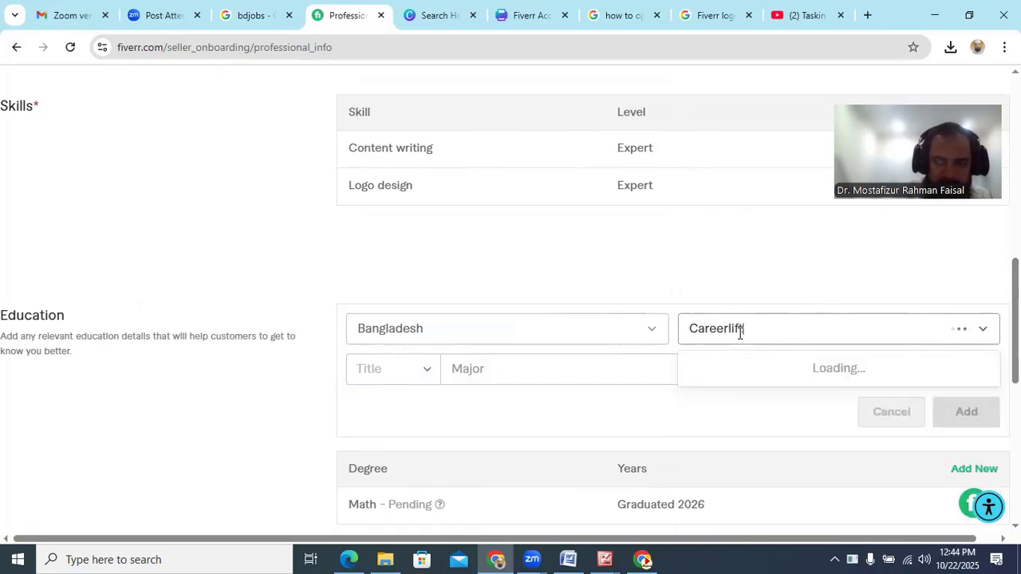
{"action": "type", "text": " S"}
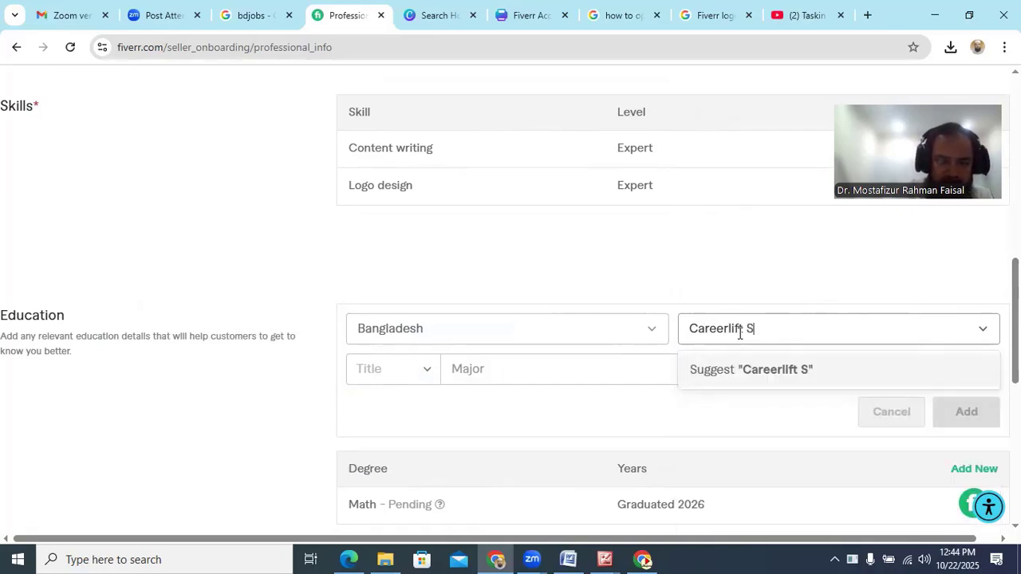
{"action": "type", "text": "ku"}
{"action": "key", "text": "BackSpace"}
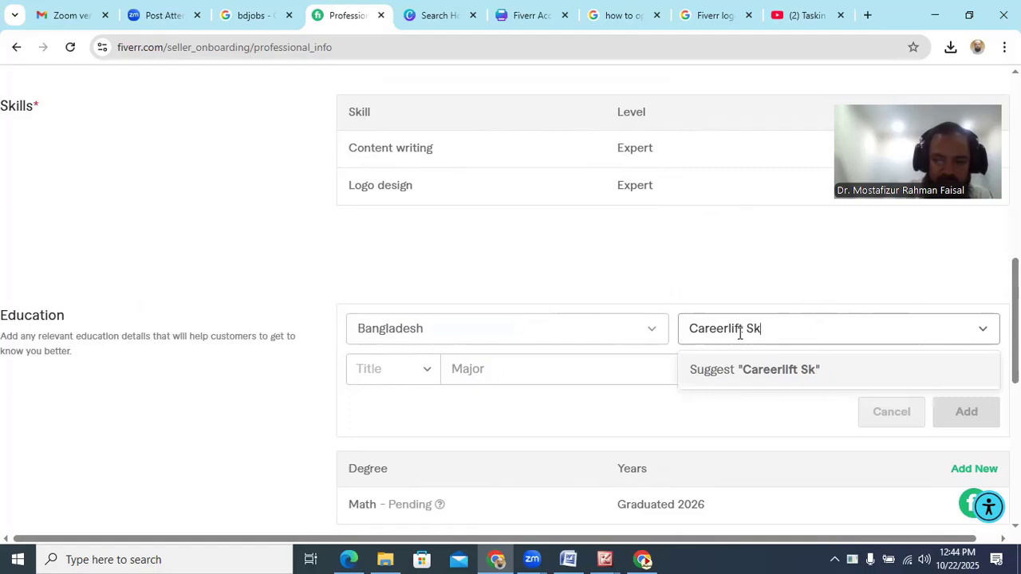
{"action": "type", "text": "ill De"}
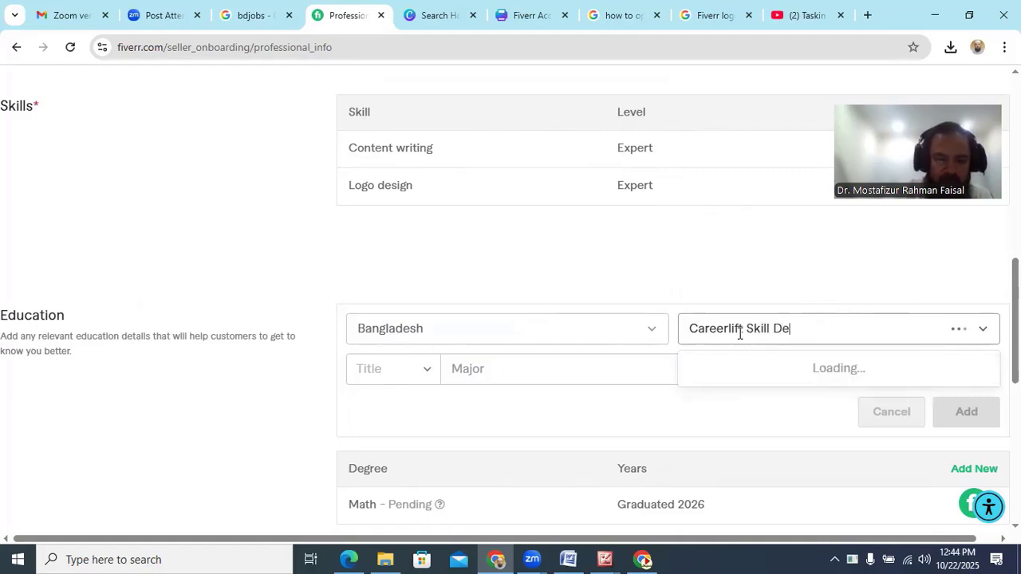
{"action": "type", "text": "velopm"}
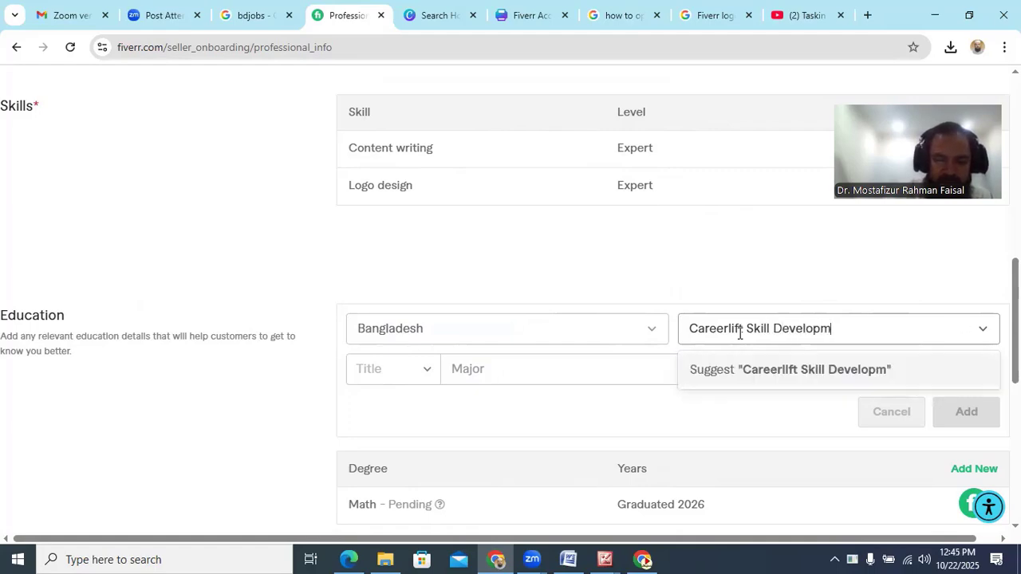
{"action": "type", "text": "e"}
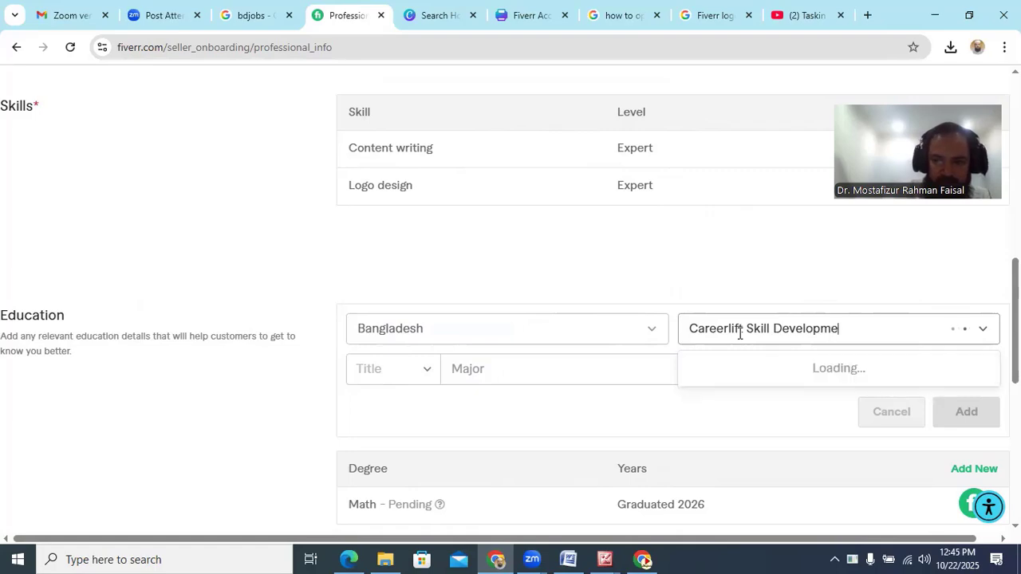
{"action": "type", "text": "nt U"}
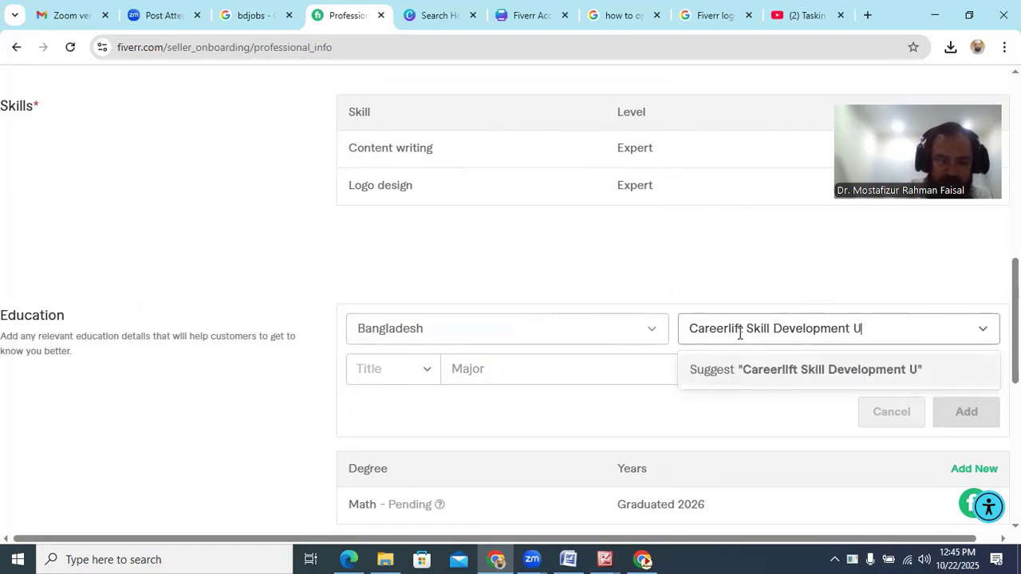
{"action": "key", "text": "BackSpace"}
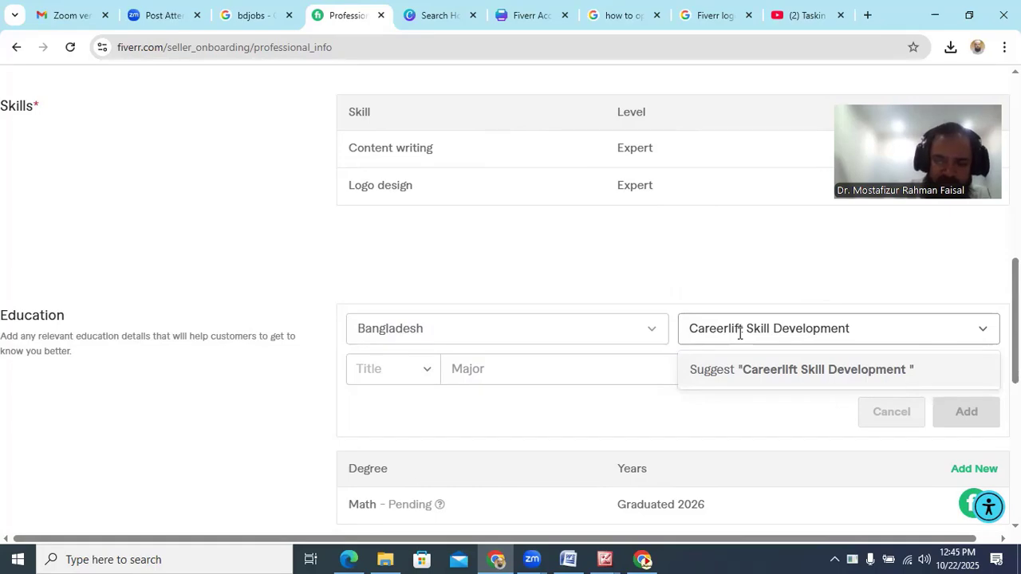
{"action": "type", "text": "Institute"}
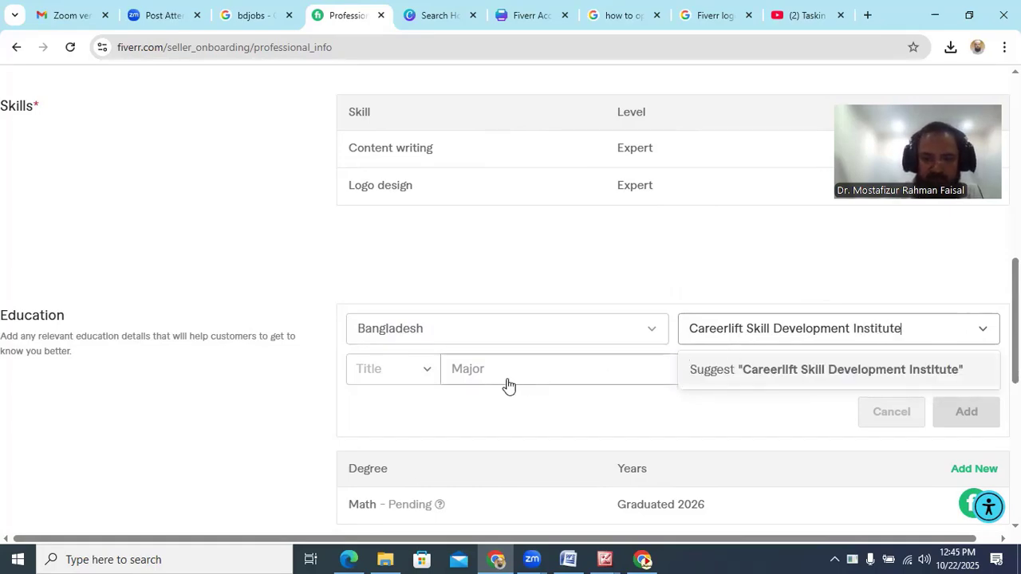
Step: Set the degree title to Other and type 'Diploma in Digital Marketing' as the major
{"action": "left_click", "coordinate": [390, 376]}
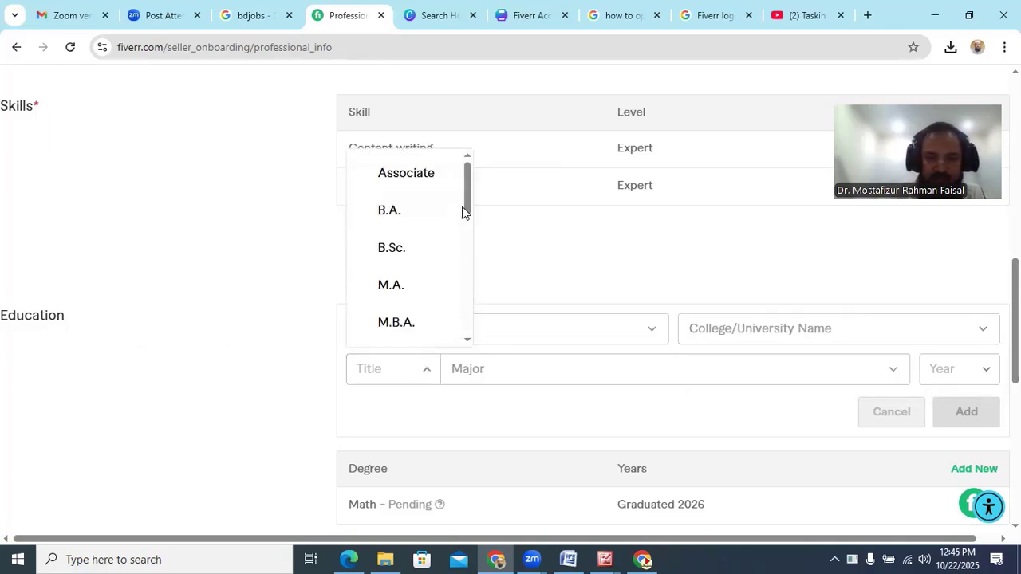
{"action": "left_click_drag", "start_coordinate": [466, 201], "coordinate": [412, 331]}
{"action": "left_click", "coordinate": [409, 330]}
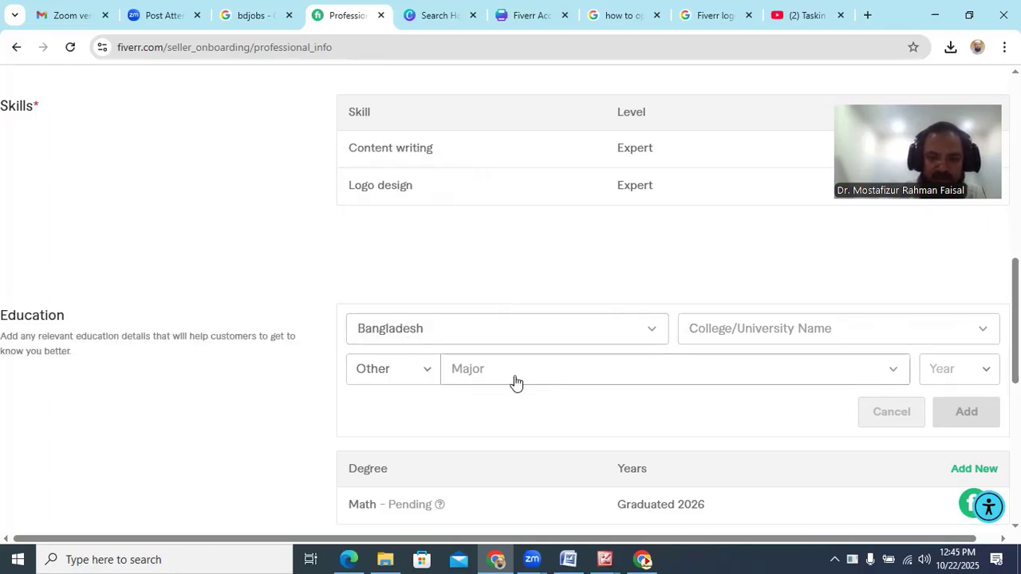
{"action": "left_click", "coordinate": [515, 376]}
{"action": "type", "text": "D"}
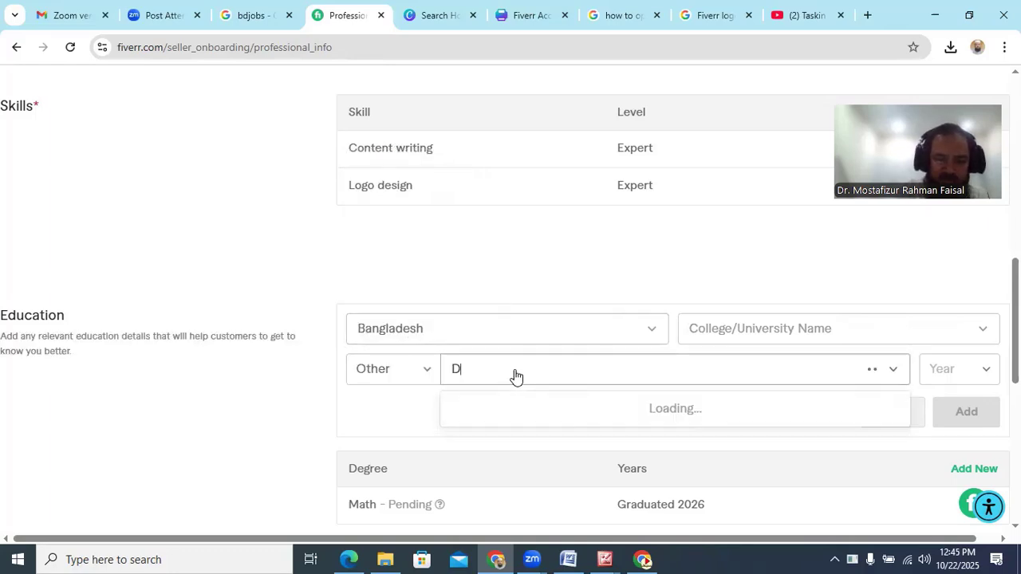
{"action": "type", "text": "iplom"}
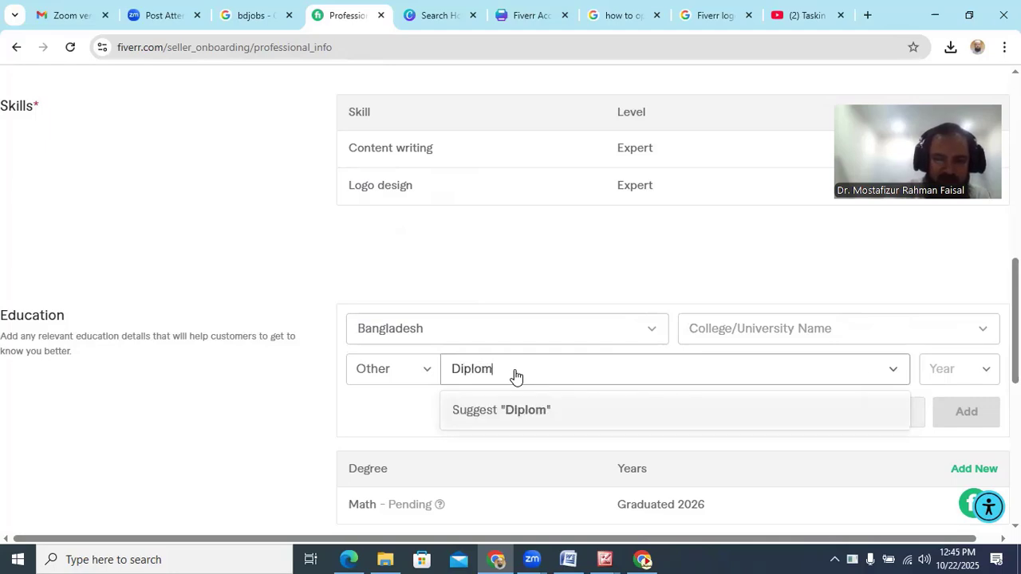
{"action": "type", "text": "a"}
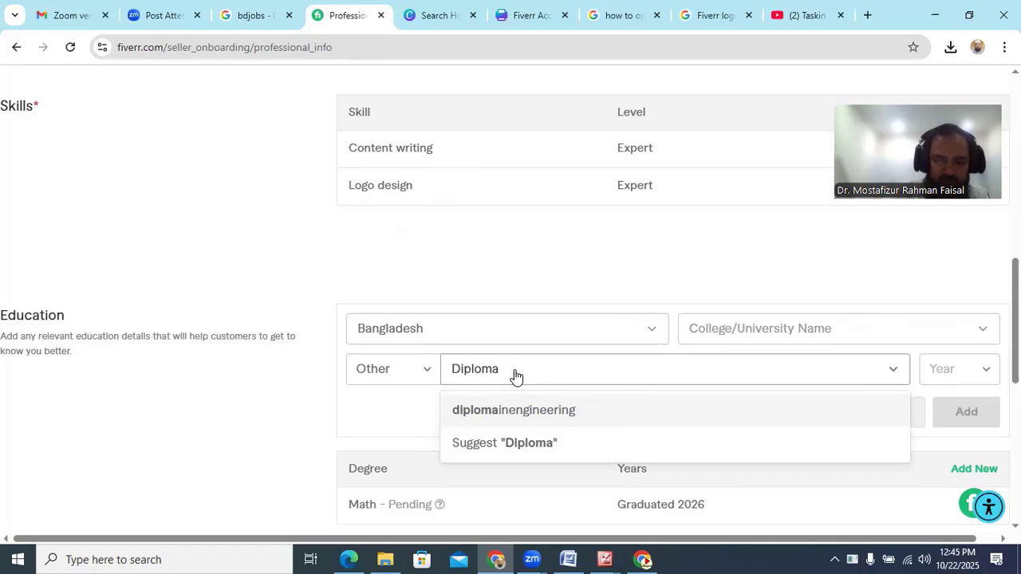
{"action": "type", "text": " in"}
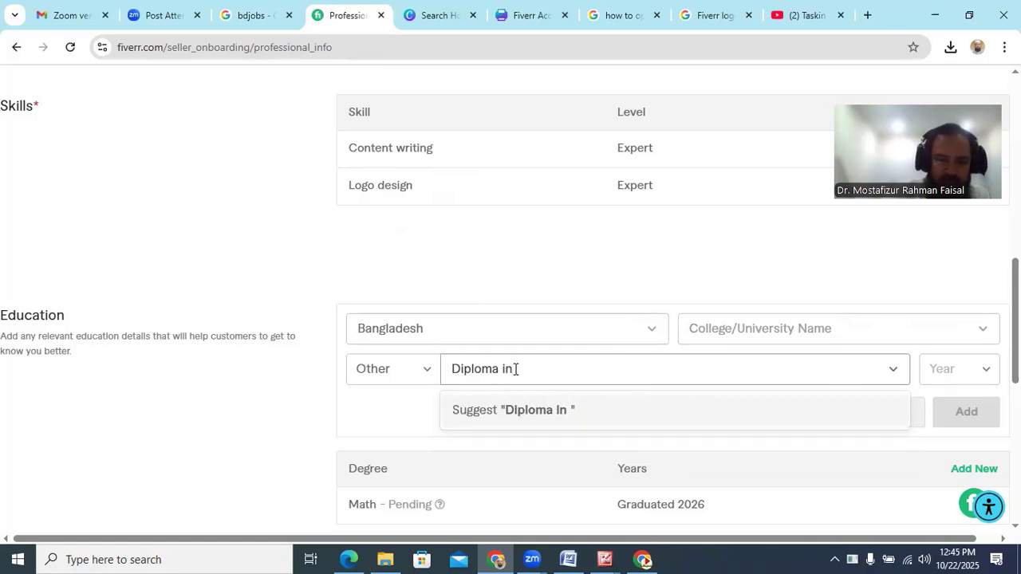
{"action": "type", "text": " Digi"}
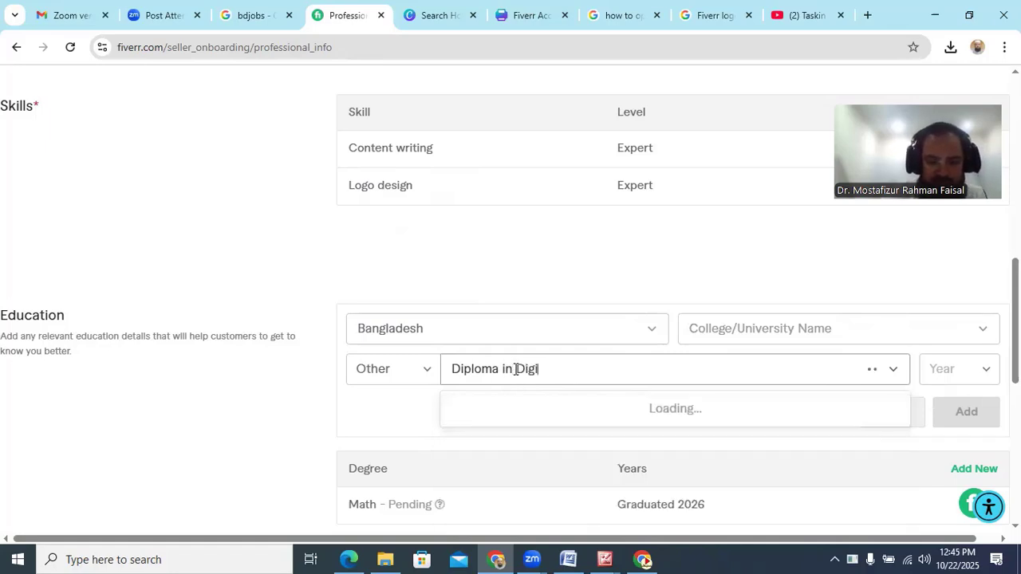
{"action": "type", "text": "tal Ma"}
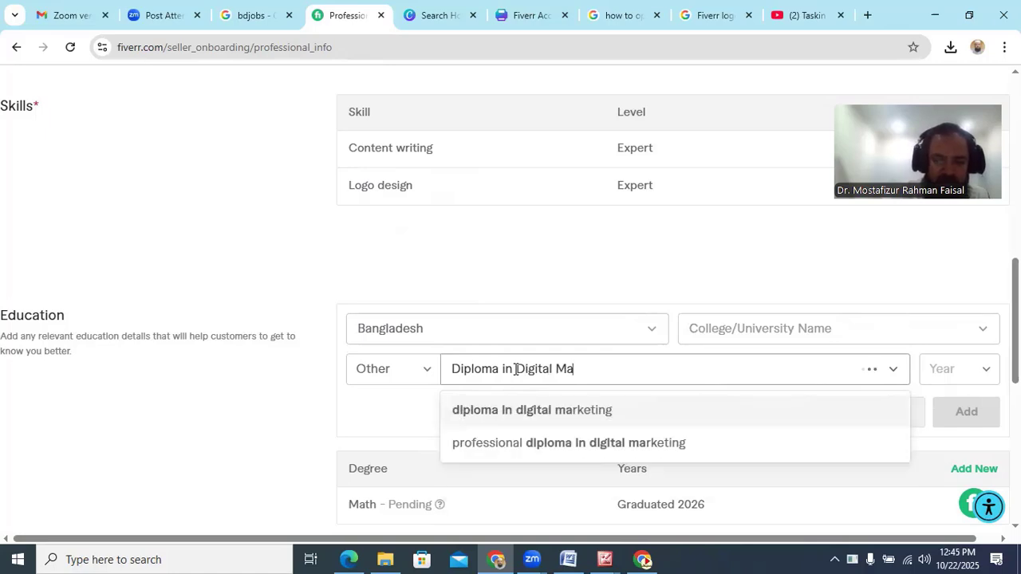
{"action": "type", "text": "rketin"}
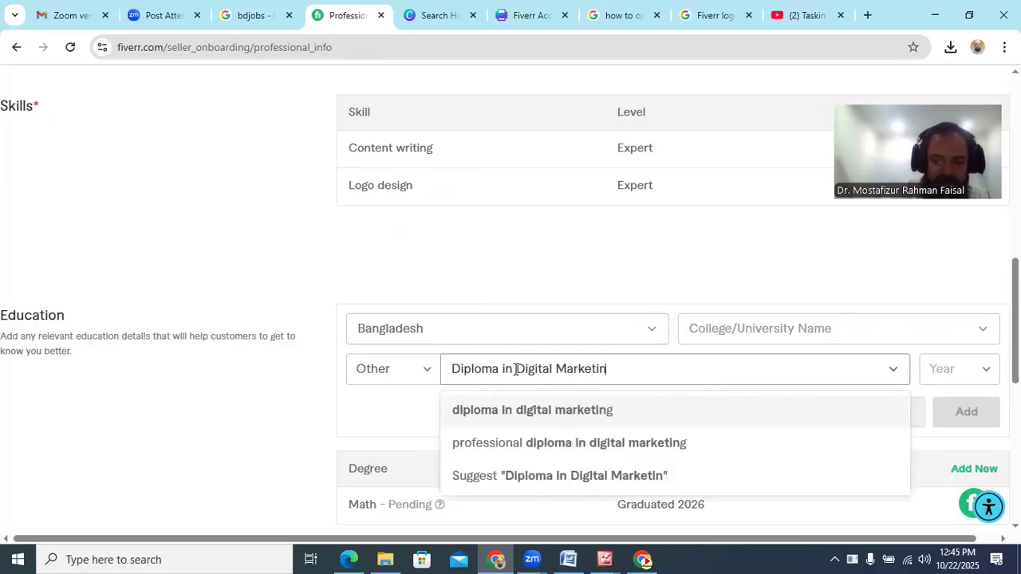
{"action": "type", "text": "g"}
Step: Choose 2025 as the graduation year and scroll down to the Certification section
{"action": "left_click", "coordinate": [930, 364]}
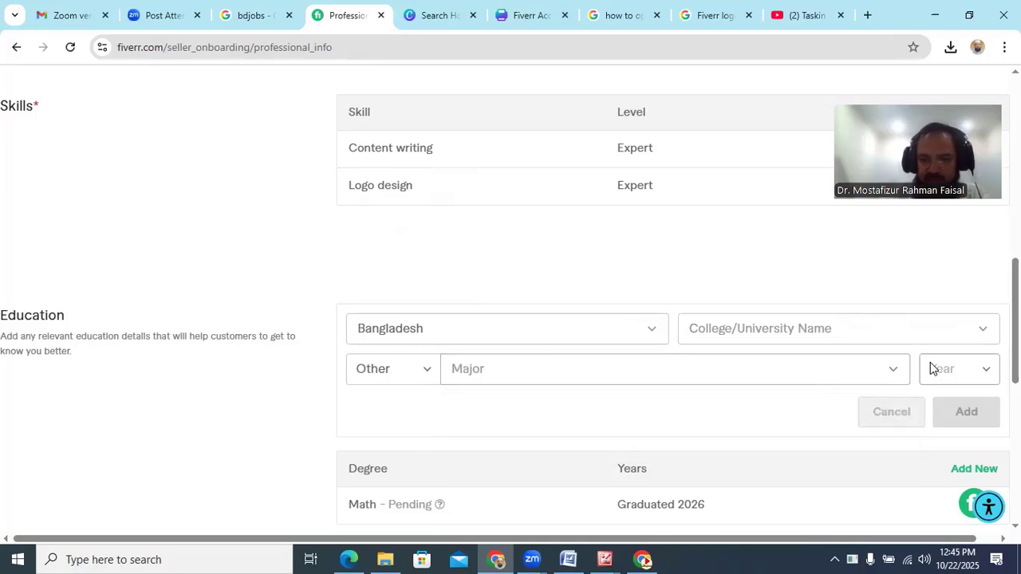
{"action": "scroll", "coordinate": [965, 289], "scroll_direction": "up", "scroll_amount": 3}
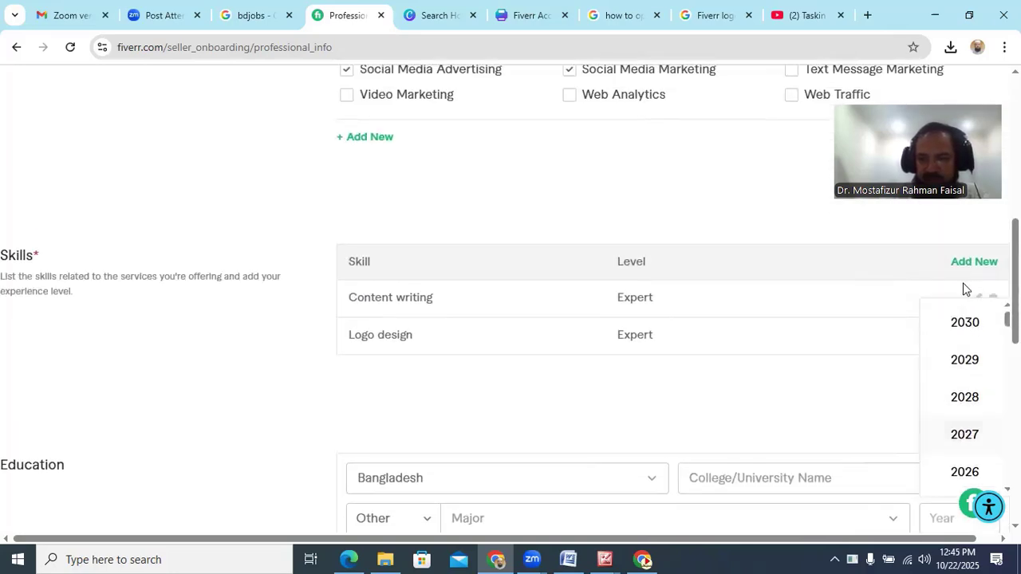
{"action": "scroll", "coordinate": [989, 383], "scroll_direction": "down", "scroll_amount": 4}
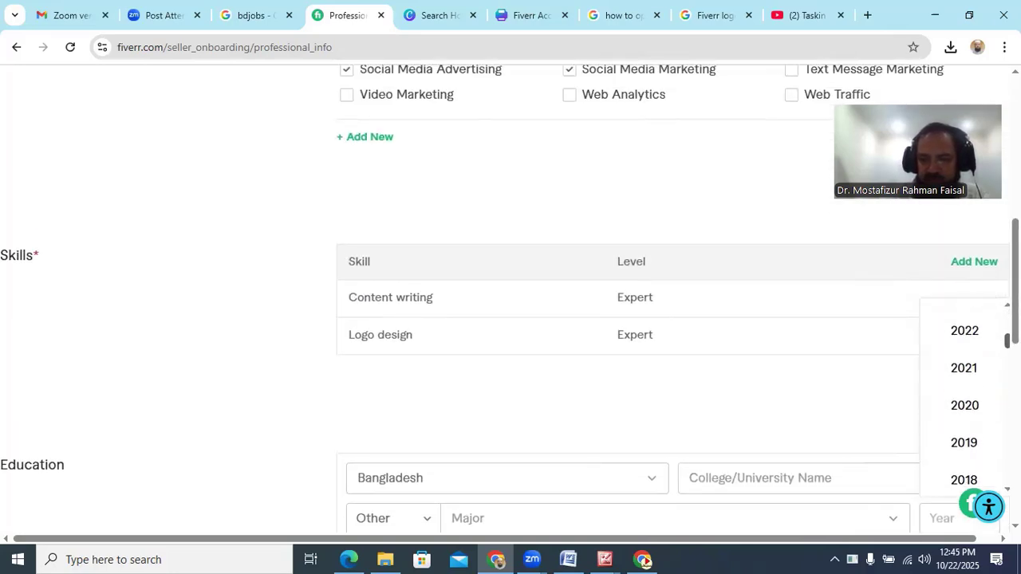
{"action": "scroll", "coordinate": [963, 399], "scroll_direction": "down", "scroll_amount": 1}
{"action": "scroll", "coordinate": [979, 361], "scroll_direction": "up", "scroll_amount": 2}
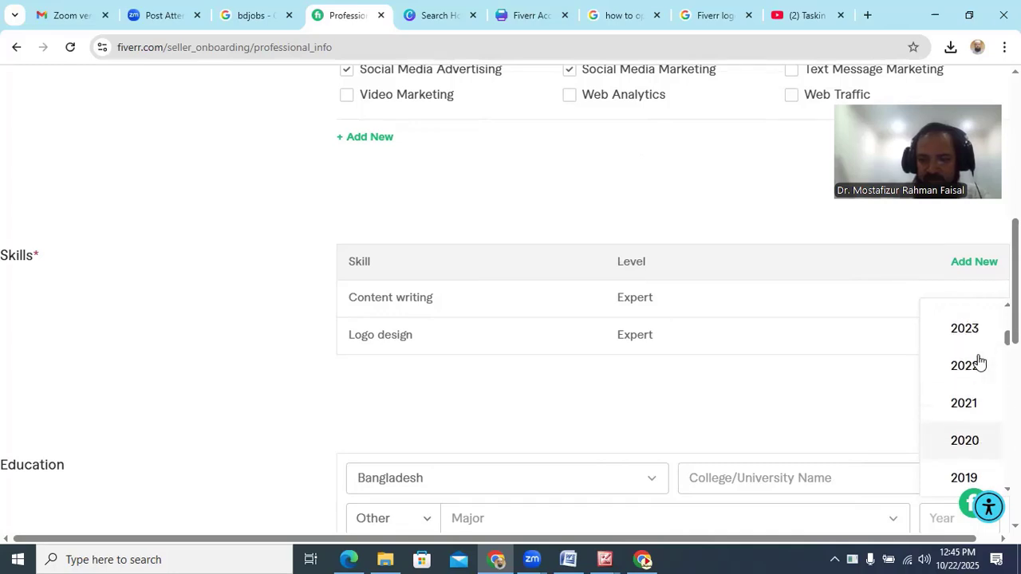
{"action": "scroll", "coordinate": [980, 360], "scroll_direction": "up", "scroll_amount": 2}
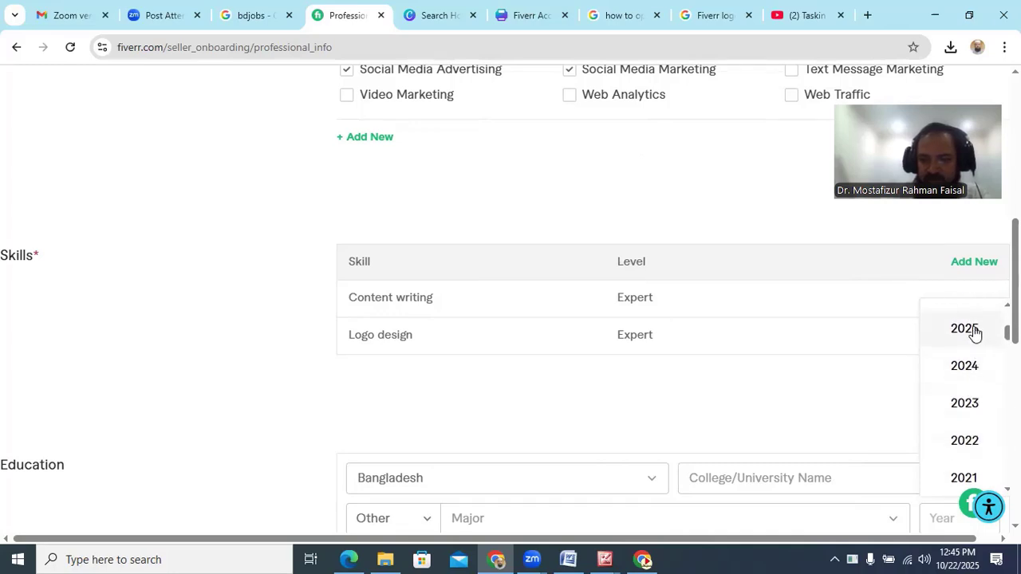
{"action": "left_click", "coordinate": [973, 331]}
{"action": "scroll", "coordinate": [511, 299], "scroll_direction": "down", "scroll_amount": 3}
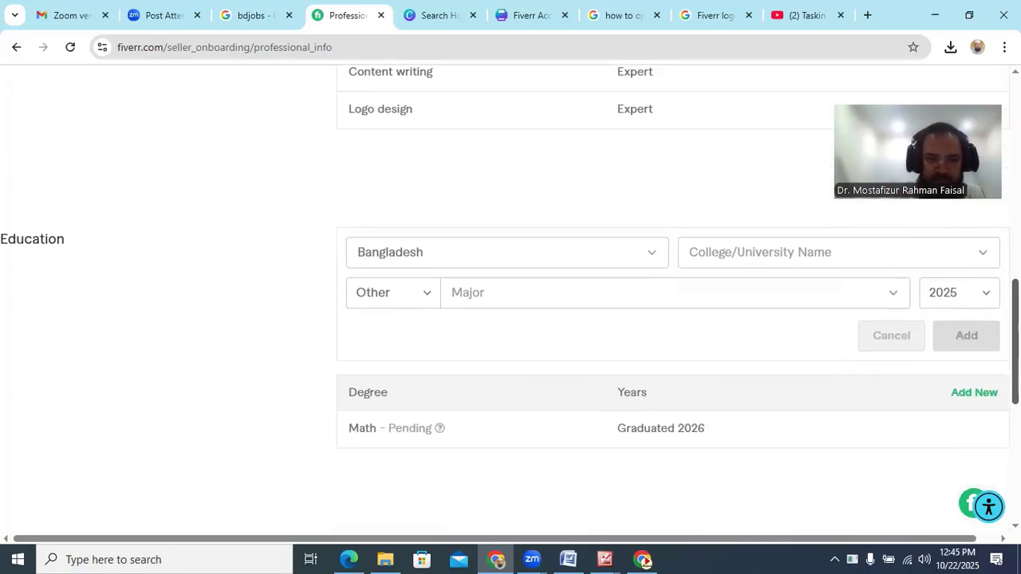
{"action": "scroll", "coordinate": [511, 298], "scroll_direction": "up", "scroll_amount": 2}
{"action": "scroll", "coordinate": [511, 299], "scroll_direction": "down", "scroll_amount": 1}
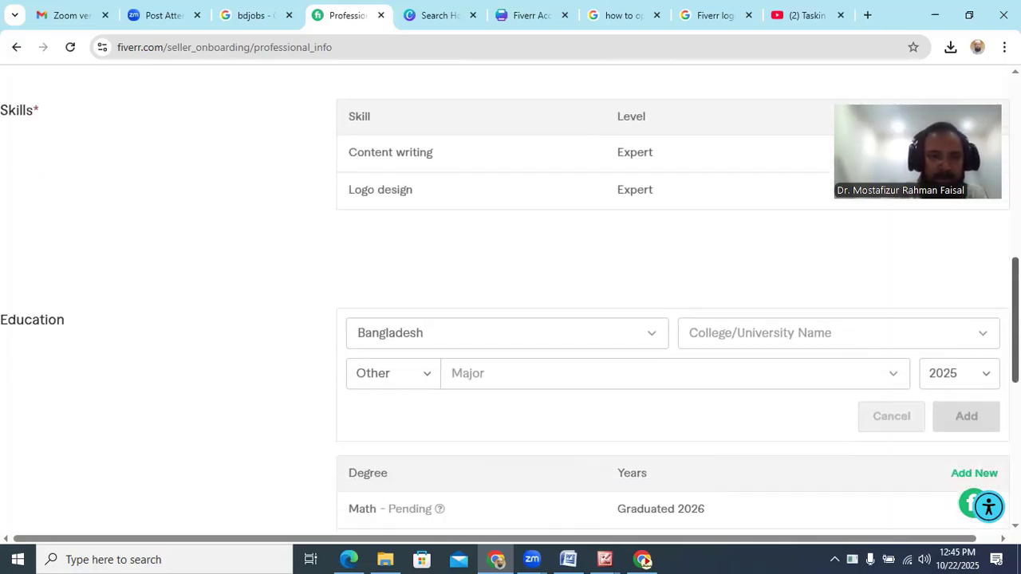
{"action": "scroll", "coordinate": [510, 298], "scroll_direction": "down", "scroll_amount": 3}
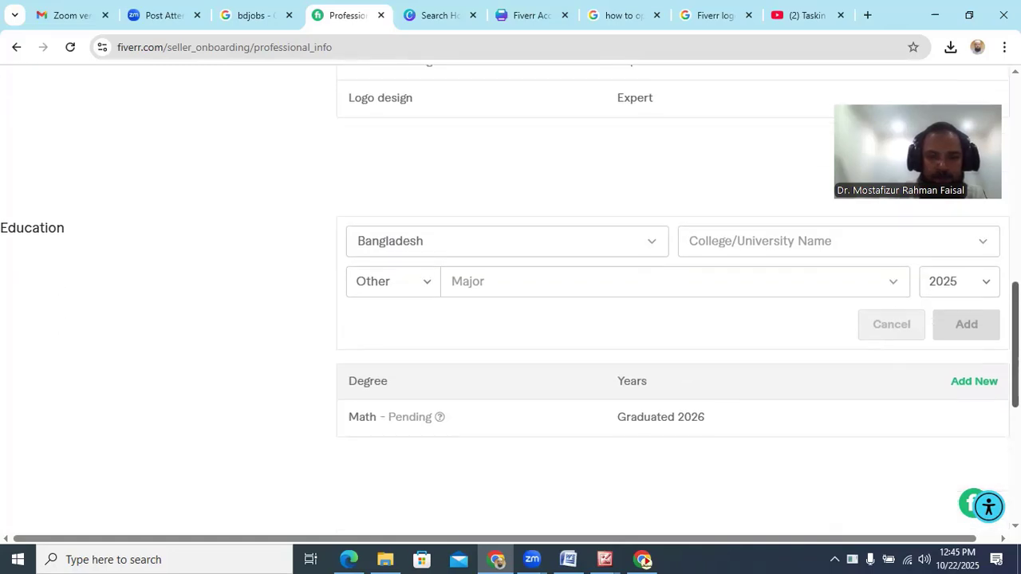
{"action": "scroll", "coordinate": [511, 298], "scroll_direction": "down", "scroll_amount": 1}
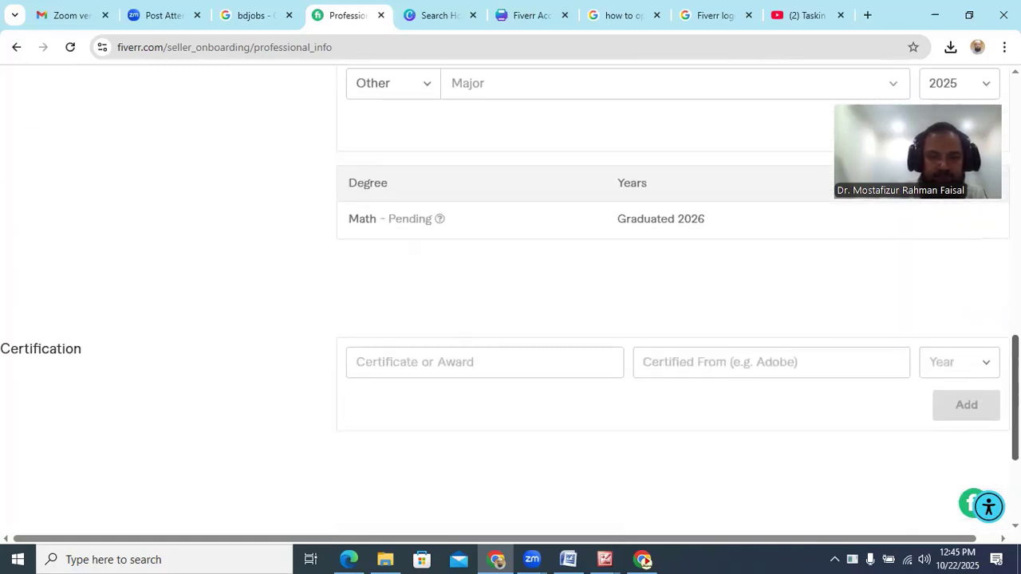
{"action": "scroll", "coordinate": [510, 299], "scroll_direction": "down", "scroll_amount": 1}
Step: Enter SEO as the certificate name and Careerlift Skill Development Institute as the issuer
{"action": "left_click", "coordinate": [408, 325]}
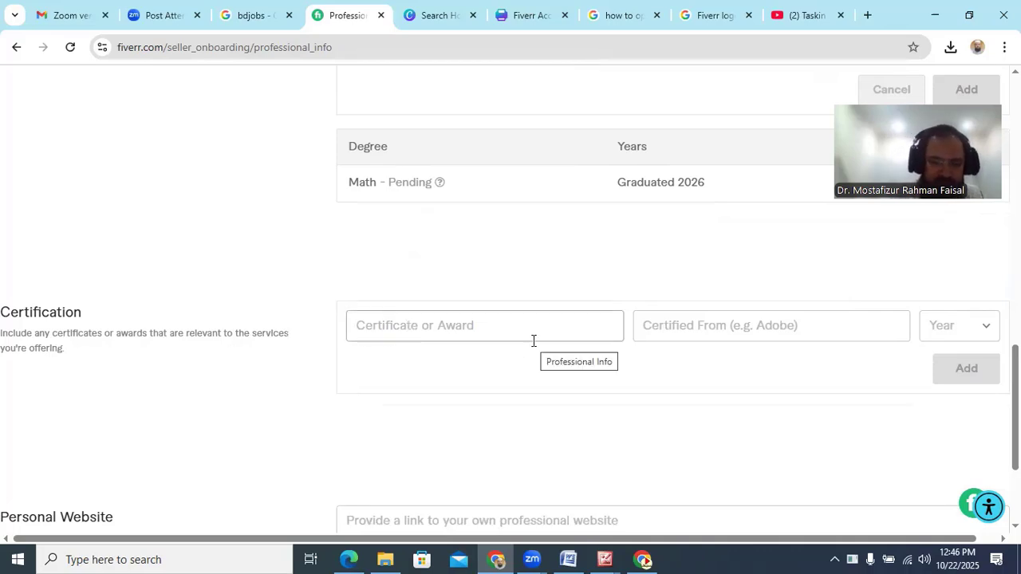
{"action": "type", "text": "Di"}
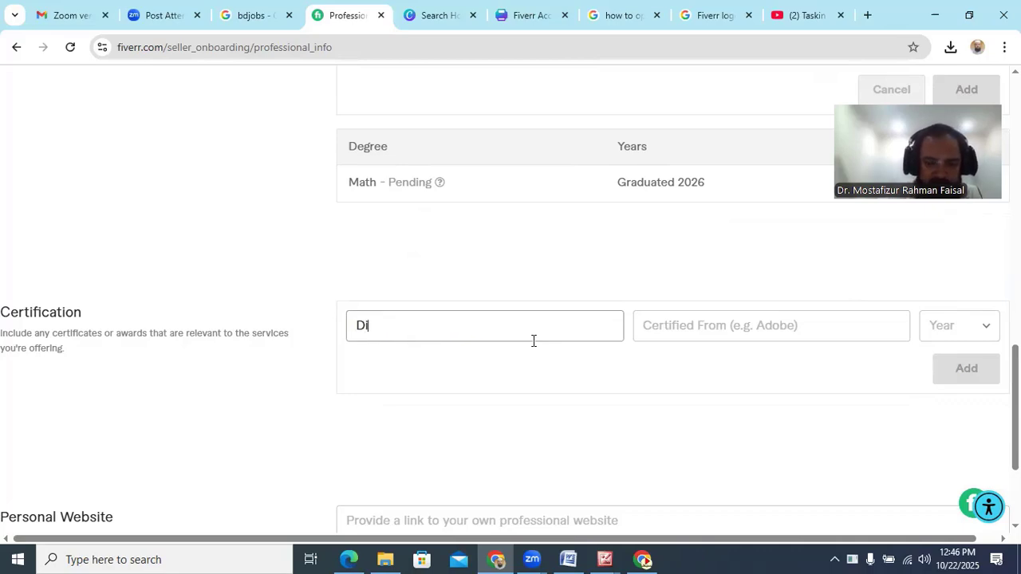
{"action": "key", "text": "BackSpace"}
{"action": "key", "text": "BackSpace"}
{"action": "type", "text": "SEO"}
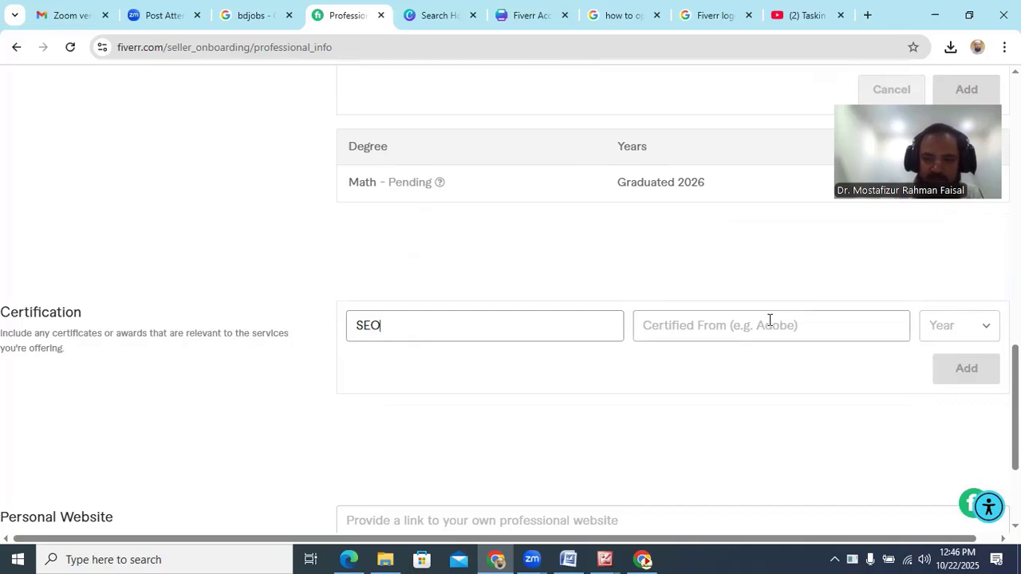
{"action": "left_click", "coordinate": [769, 326]}
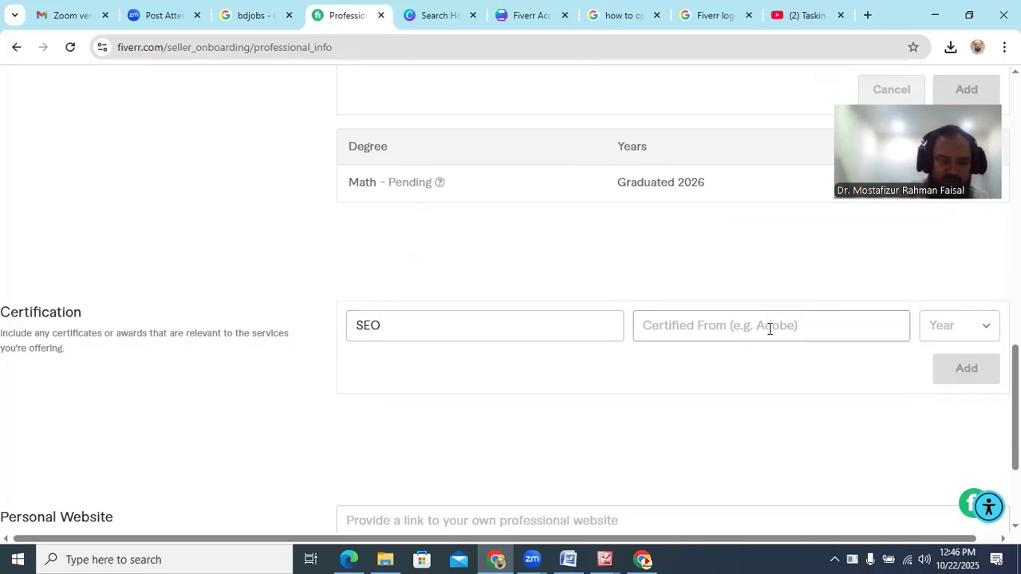
{"action": "type", "text": "Careerli"}
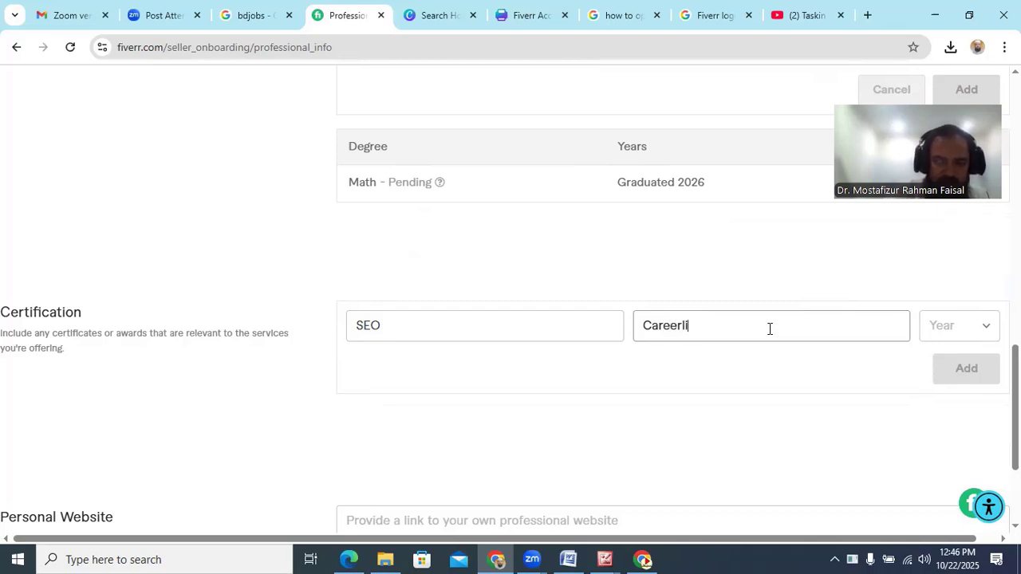
{"action": "type", "text": "ft "}
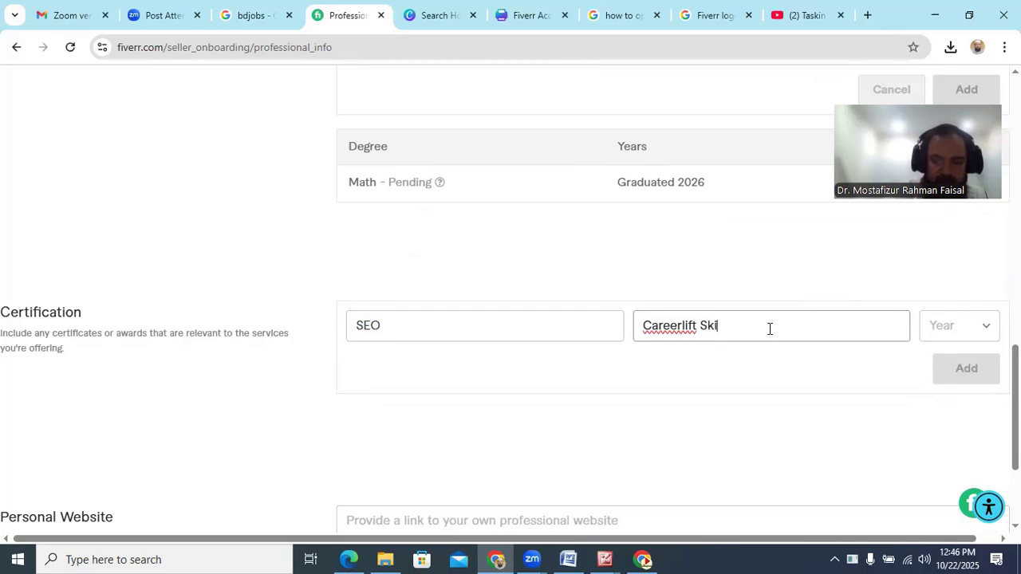
{"action": "type", "text": "Skill De"}
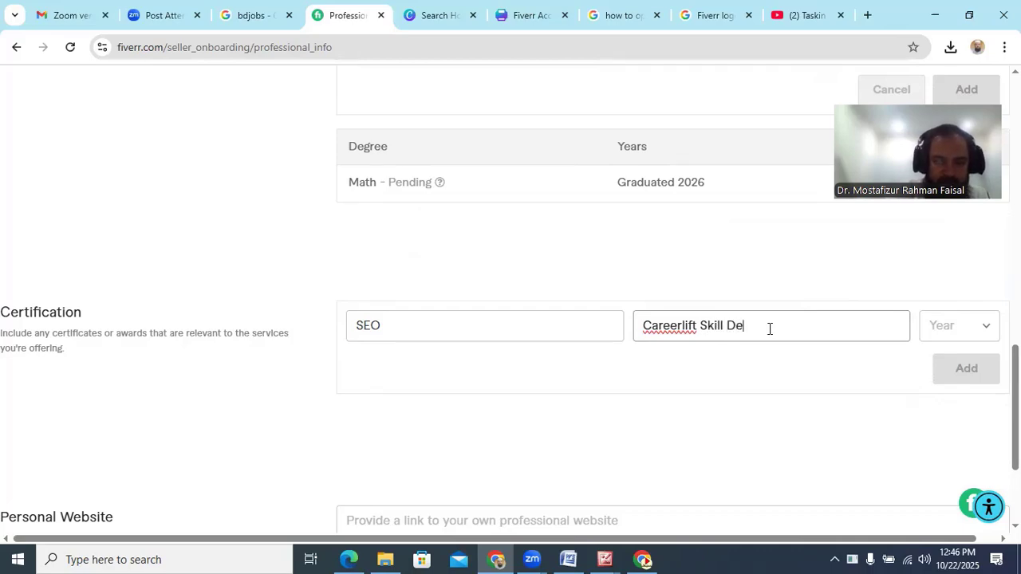
{"action": "type", "text": "velopment Institute"}
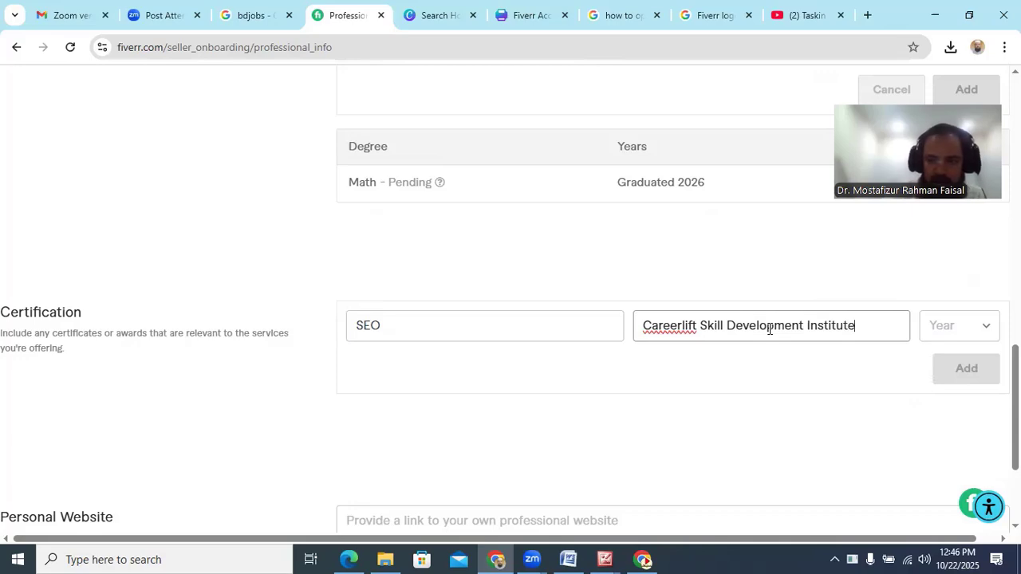
Step: Set the certification year to 2024 and add the SEO certification
{"action": "left_click", "coordinate": [935, 325]}
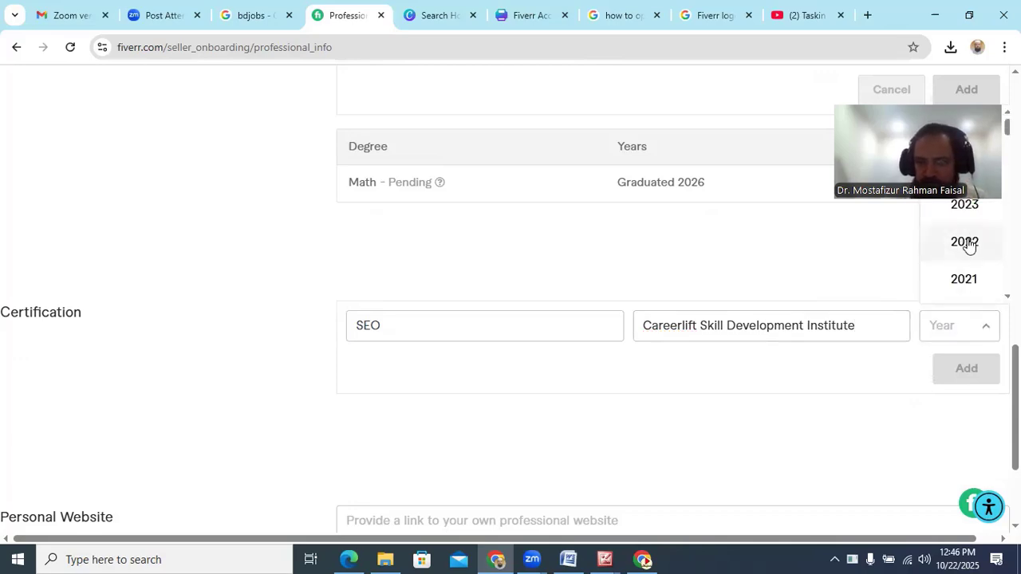
{"action": "scroll", "coordinate": [966, 244], "scroll_direction": "up", "scroll_amount": 1}
{"action": "scroll", "coordinate": [971, 260], "scroll_direction": "up", "scroll_amount": 1}
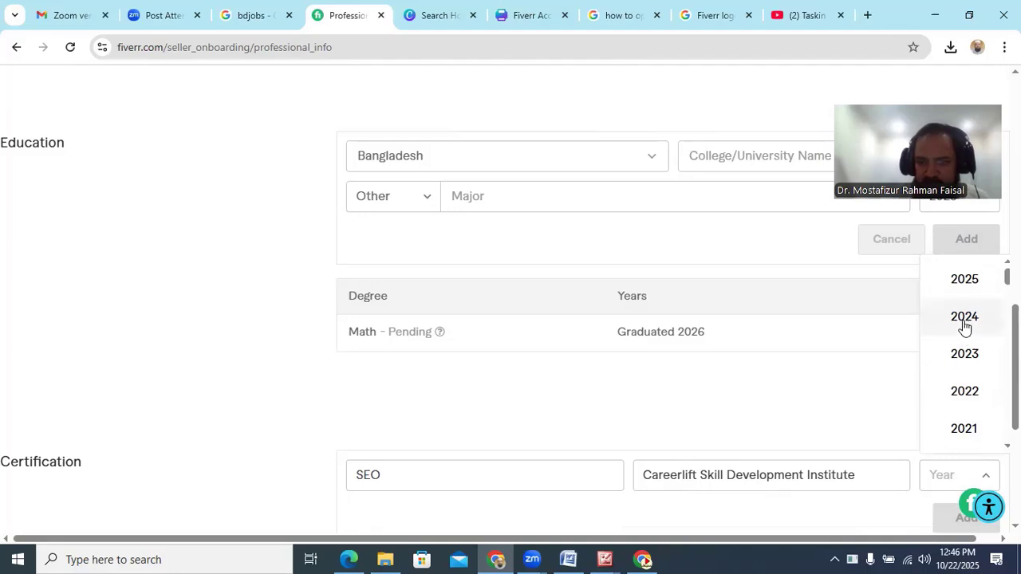
{"action": "left_click", "coordinate": [962, 328]}
{"action": "scroll", "coordinate": [604, 369], "scroll_direction": "down", "scroll_amount": 2}
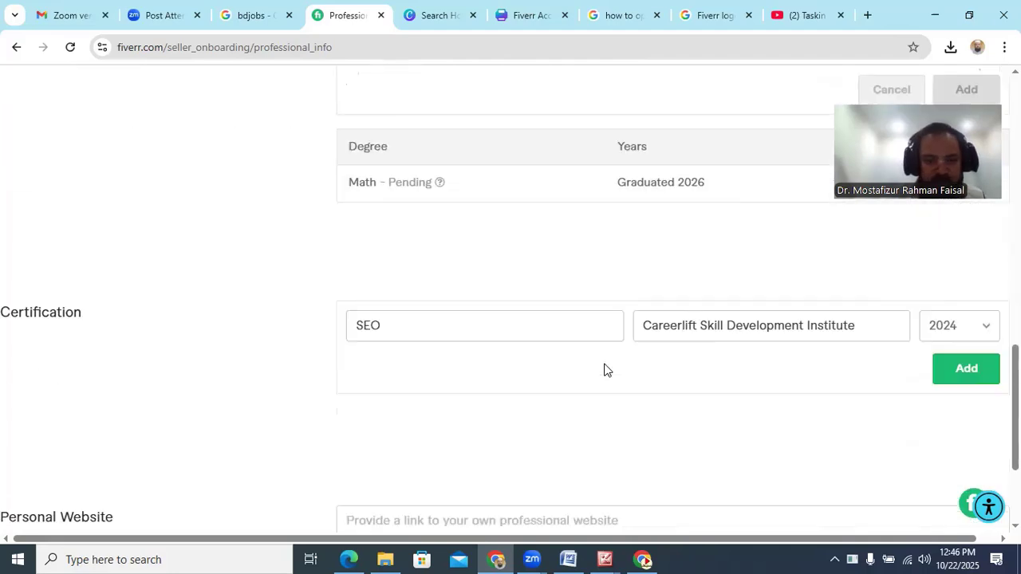
{"action": "left_click", "coordinate": [953, 371]}
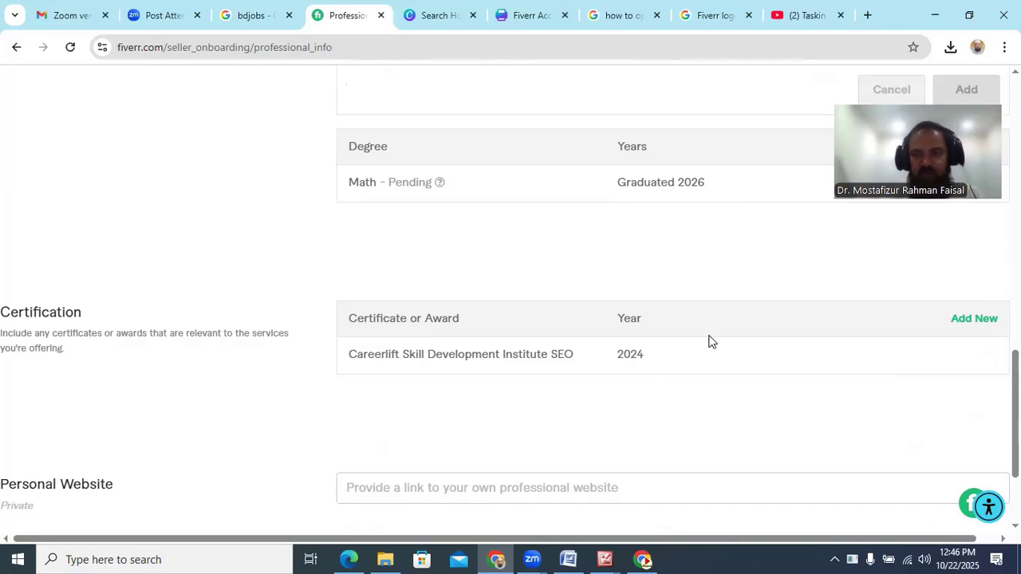
Step: Continue from Professional Info to Account Security and begin adding a phone number
{"action": "scroll", "coordinate": [658, 355], "scroll_direction": "down", "scroll_amount": 1}
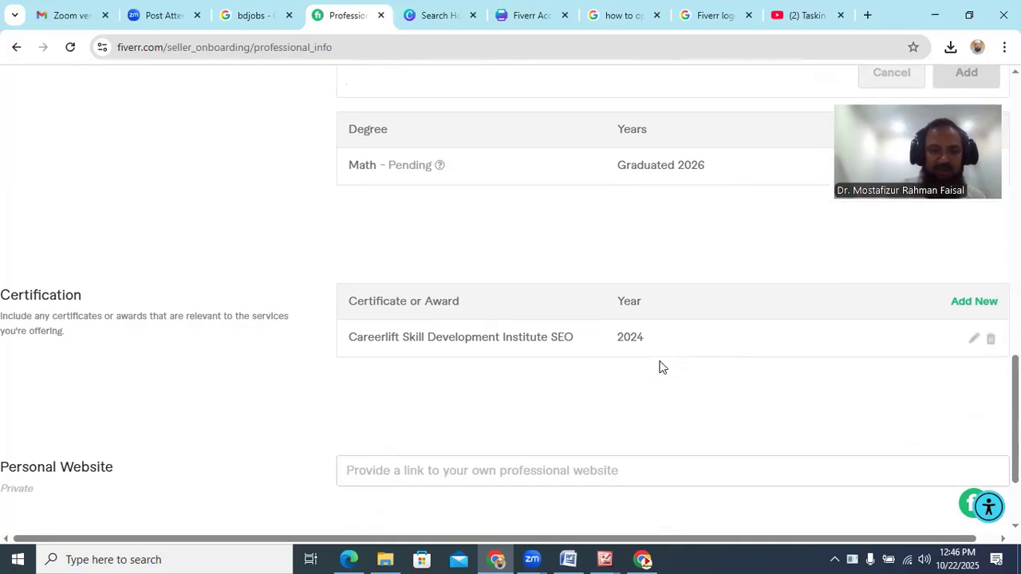
{"action": "scroll", "coordinate": [660, 365], "scroll_direction": "down", "scroll_amount": 2}
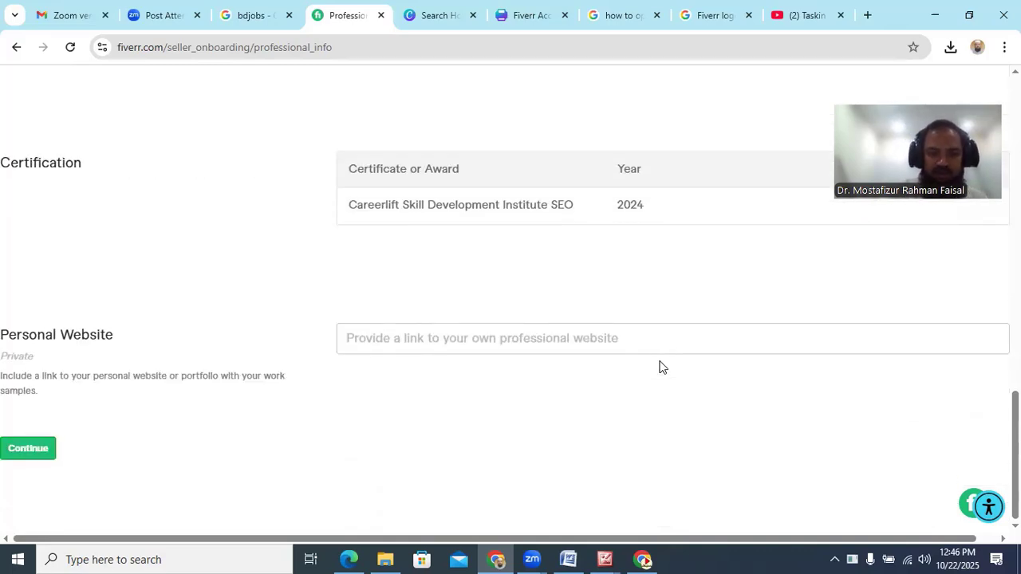
{"action": "left_click", "coordinate": [409, 338]}
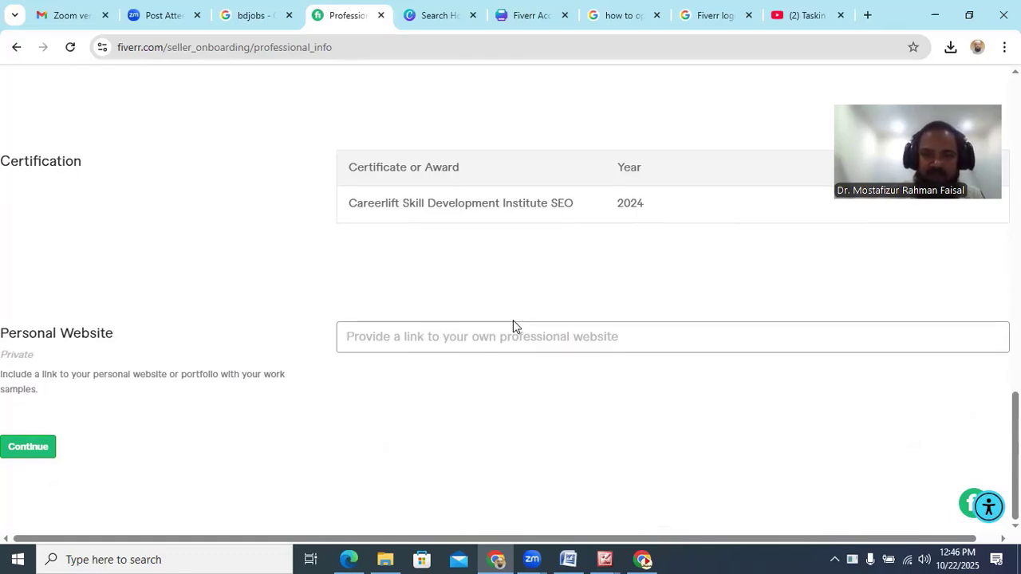
{"action": "left_click", "coordinate": [34, 451]}
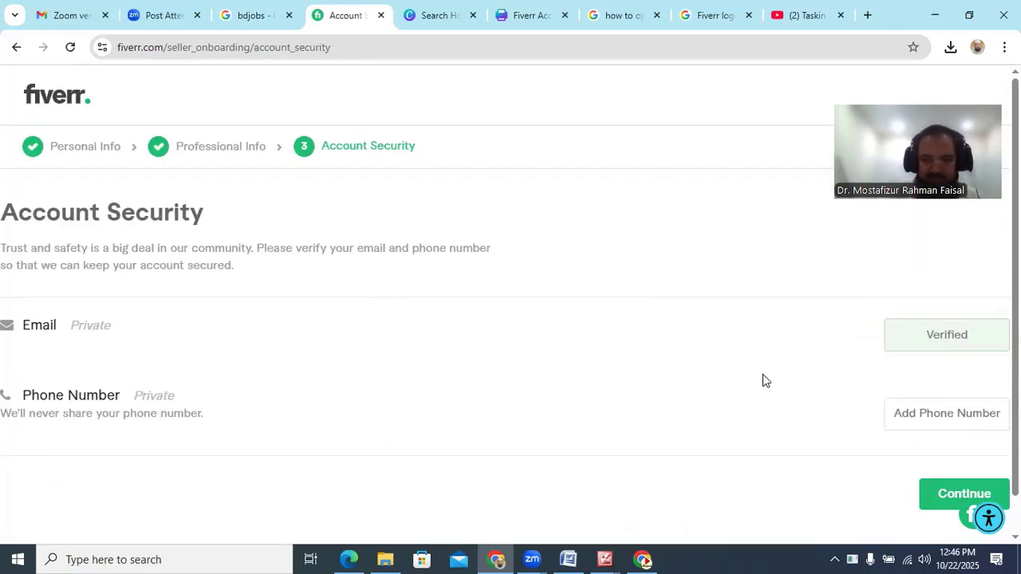
{"action": "scroll", "coordinate": [874, 431], "scroll_direction": "down", "scroll_amount": 1}
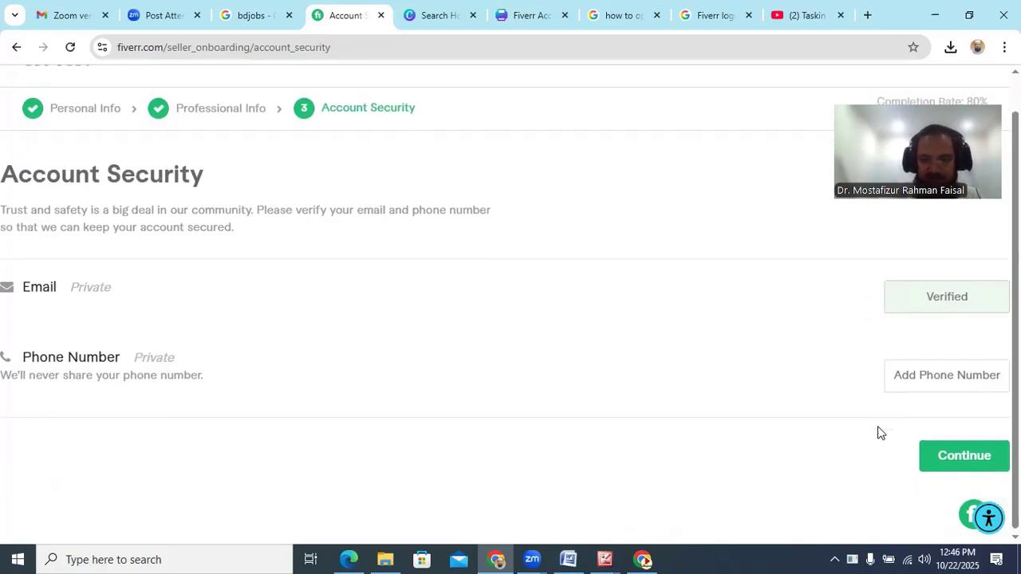
{"action": "left_click", "coordinate": [926, 383]}
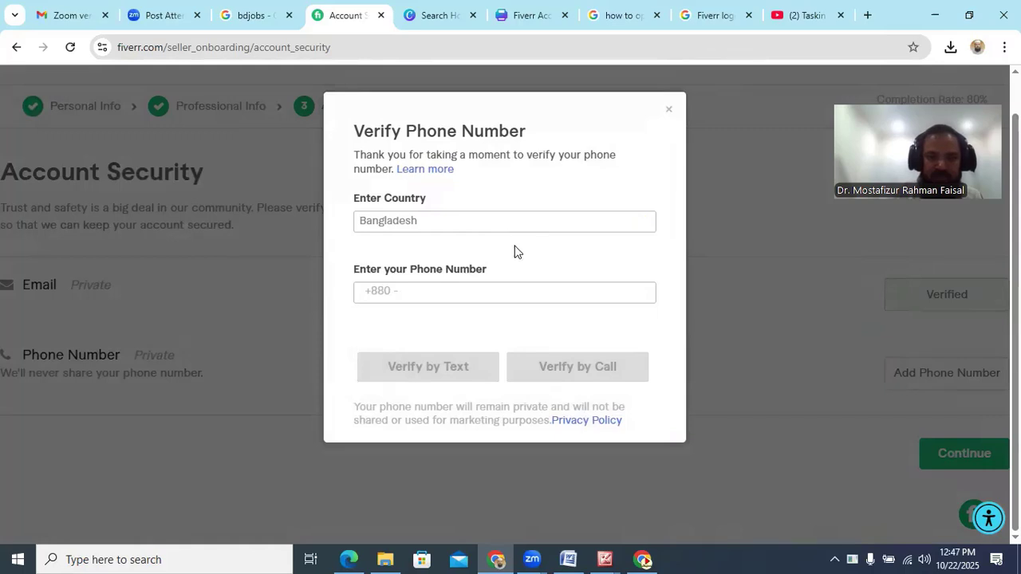
Step: Enter the phone number after +880 and request the verification code by text
{"action": "left_click", "coordinate": [433, 291]}
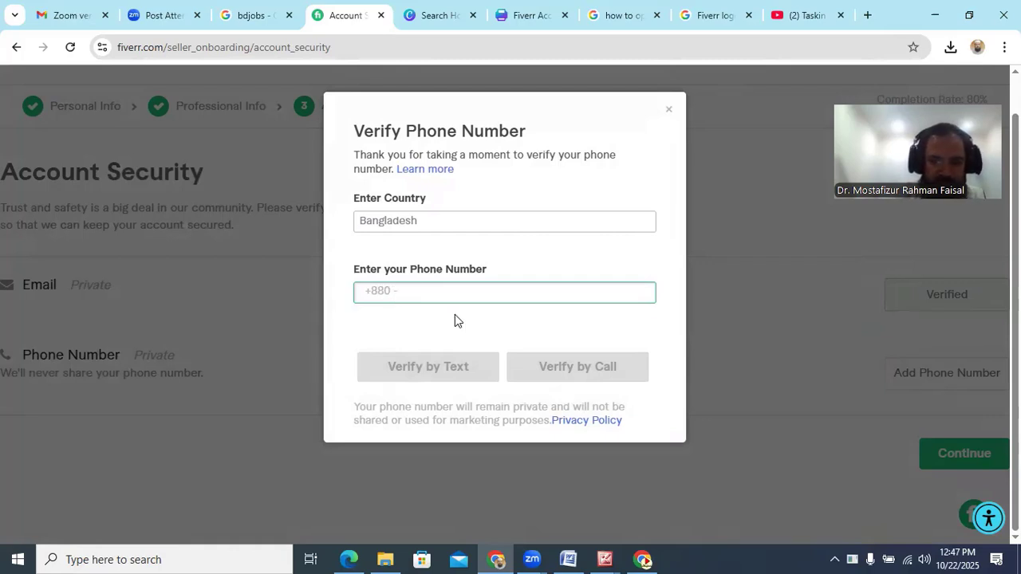
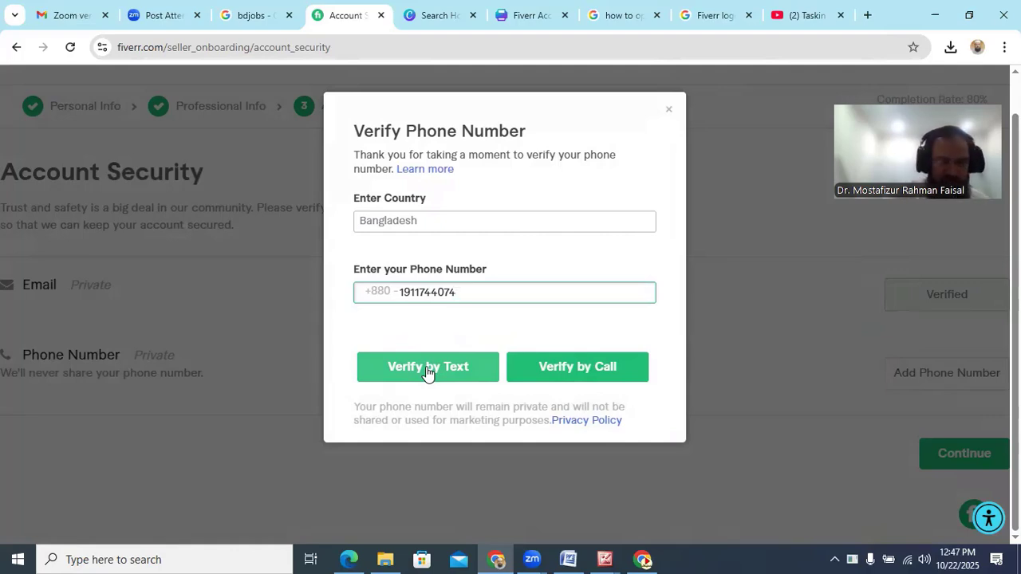
{"action": "left_click", "coordinate": [427, 369]}
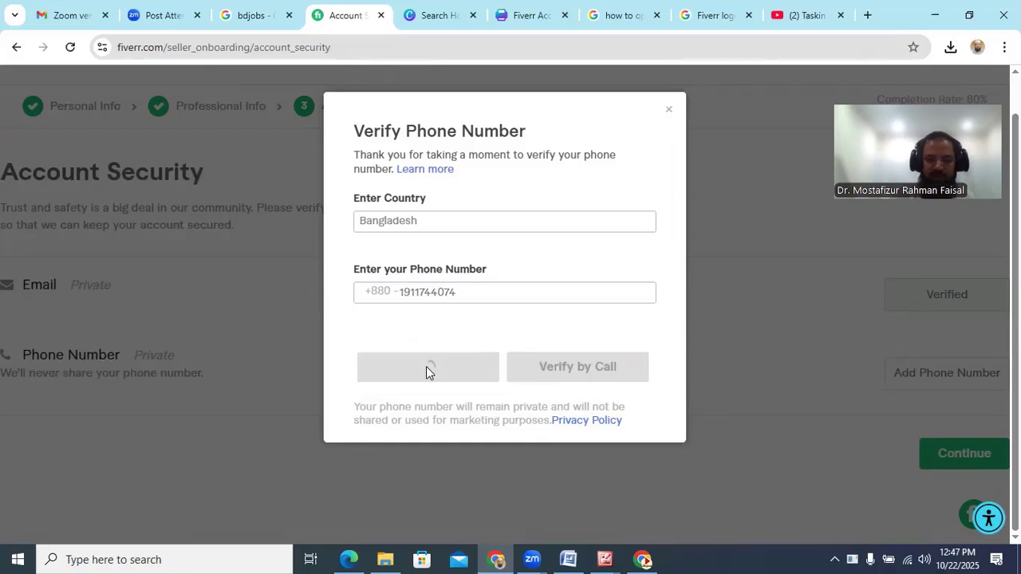